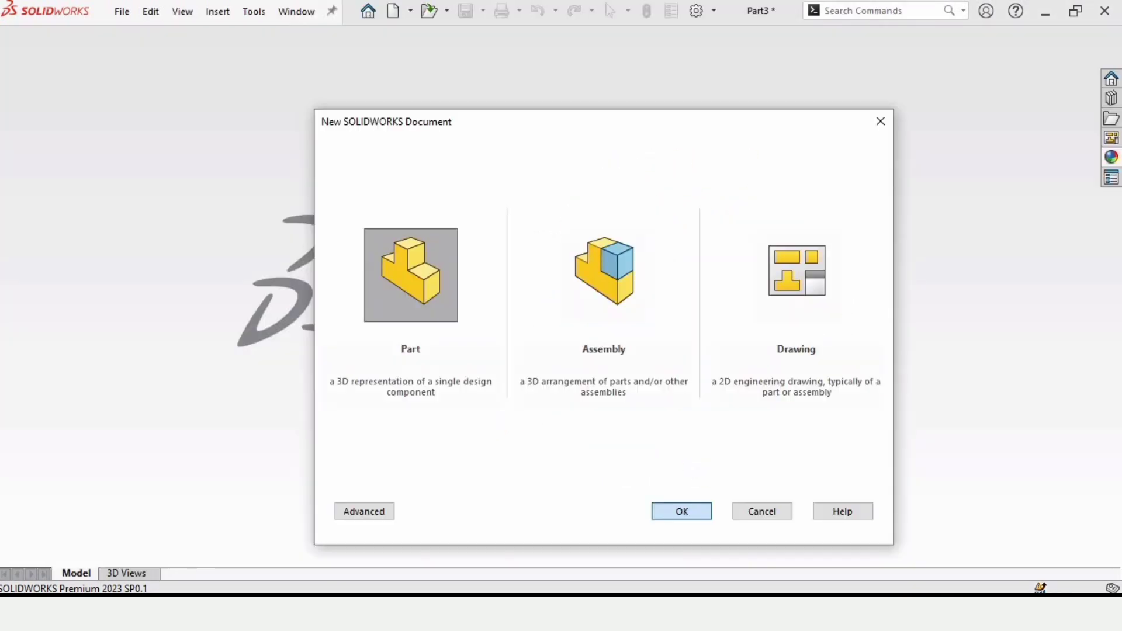
Create a new part in MMGS units and apply the Plain White scene.
left_click(559, 316)
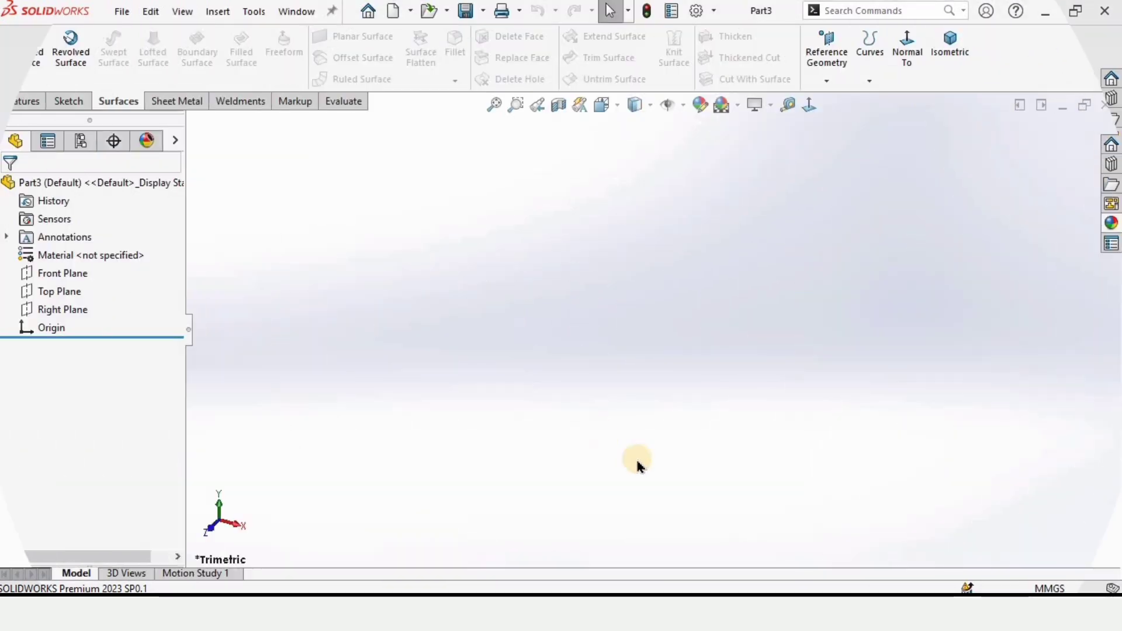
left_click(1057, 587)
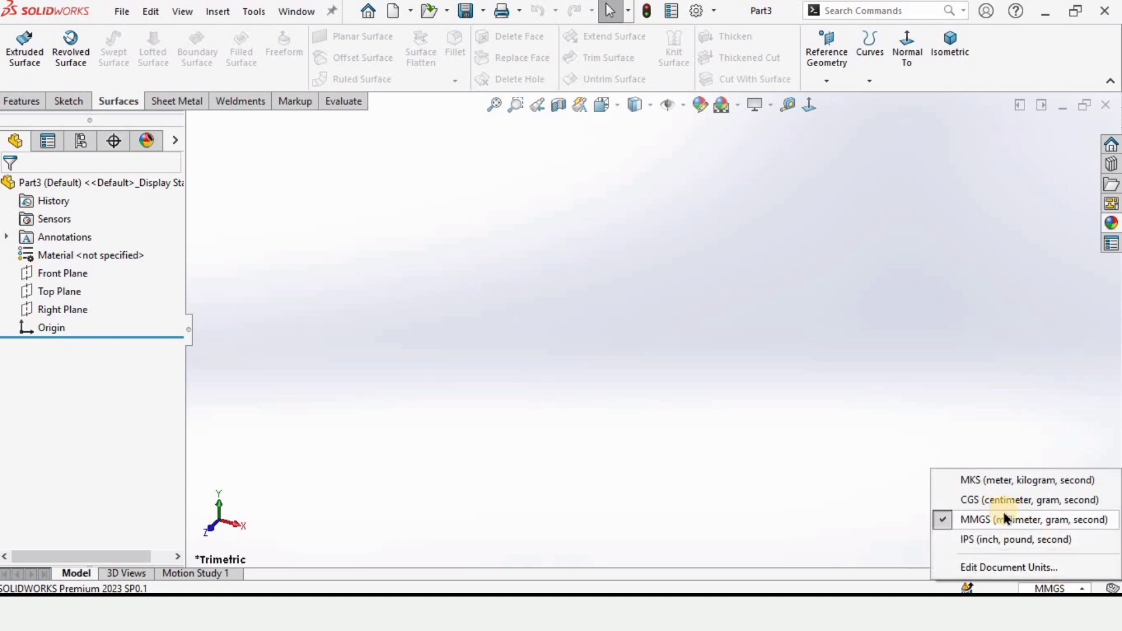
left_click(828, 458)
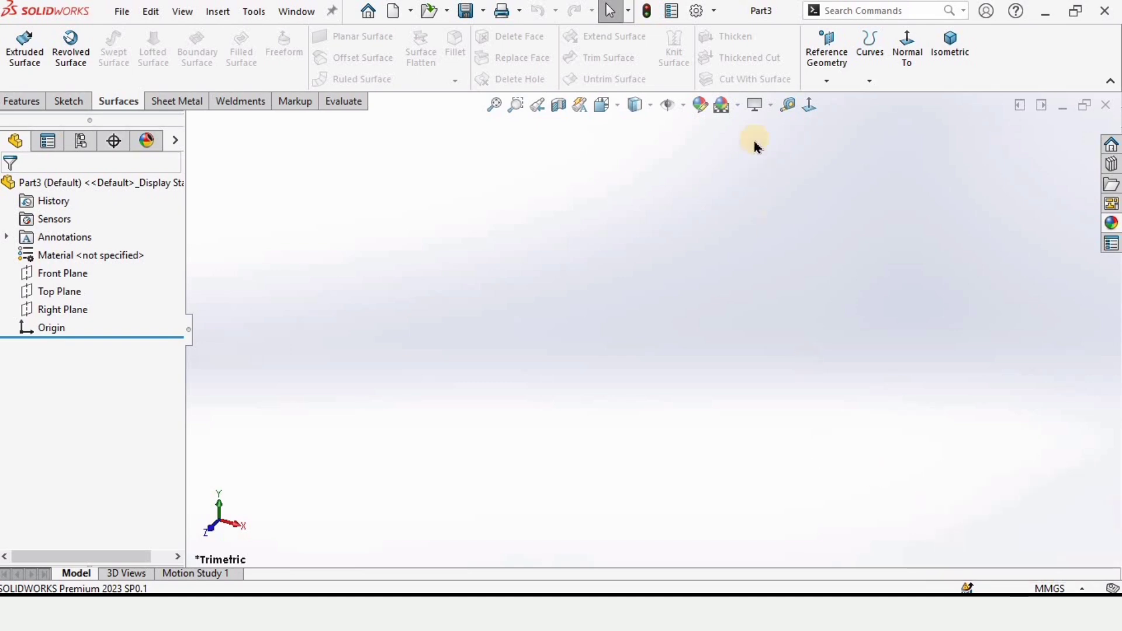
left_click(739, 108)
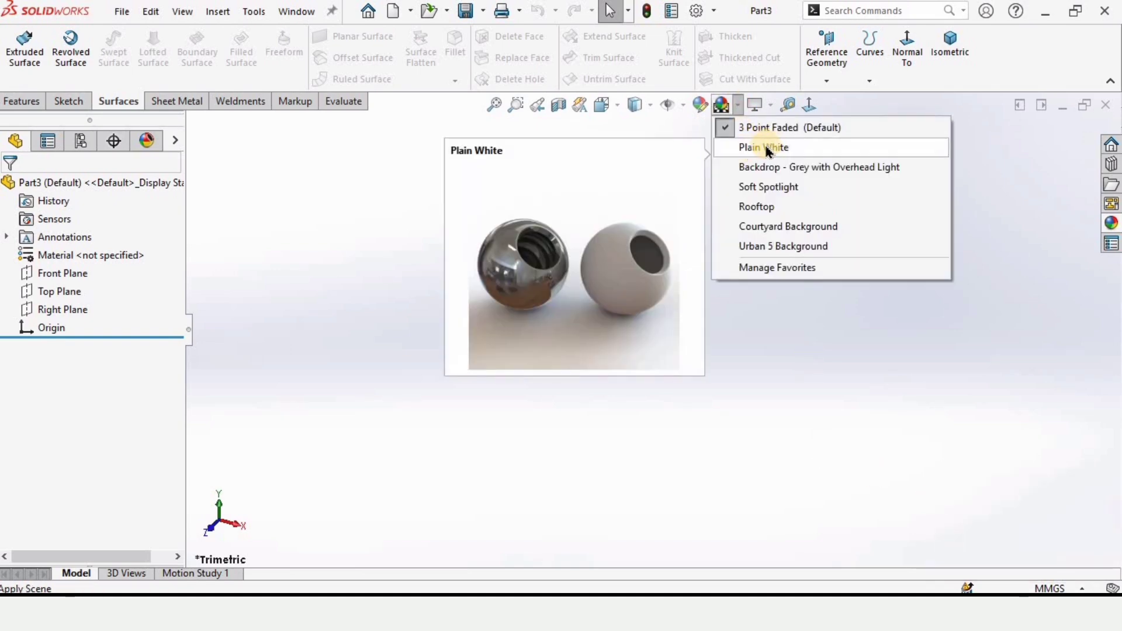
left_click(765, 148)
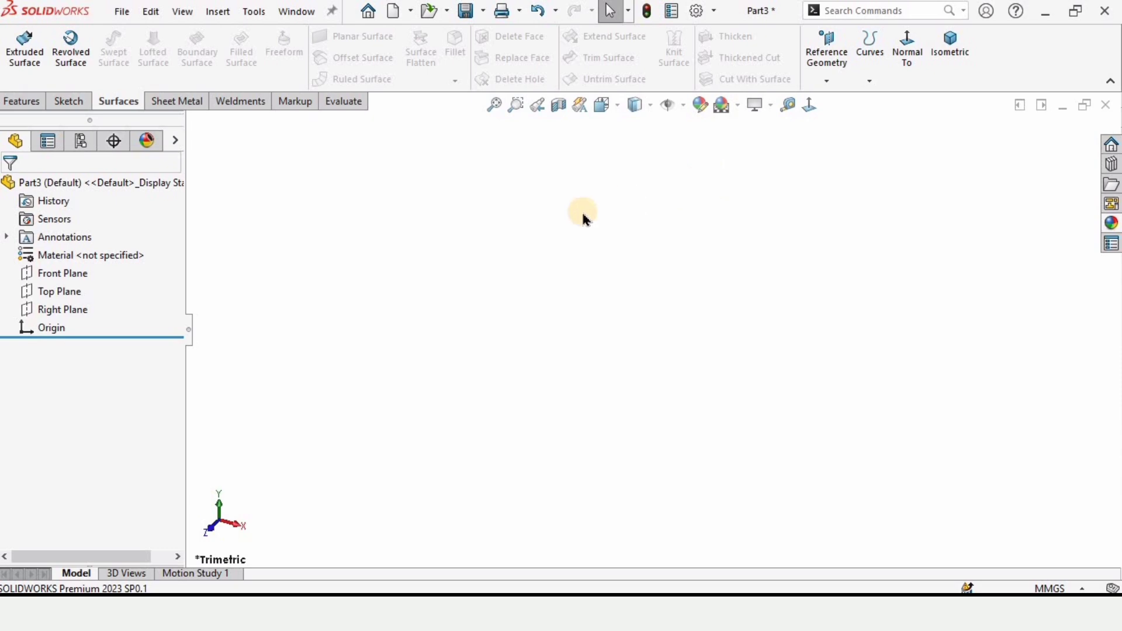
Start a sketch on the Front Plane and draw a three-point arc.
left_click(75, 273)
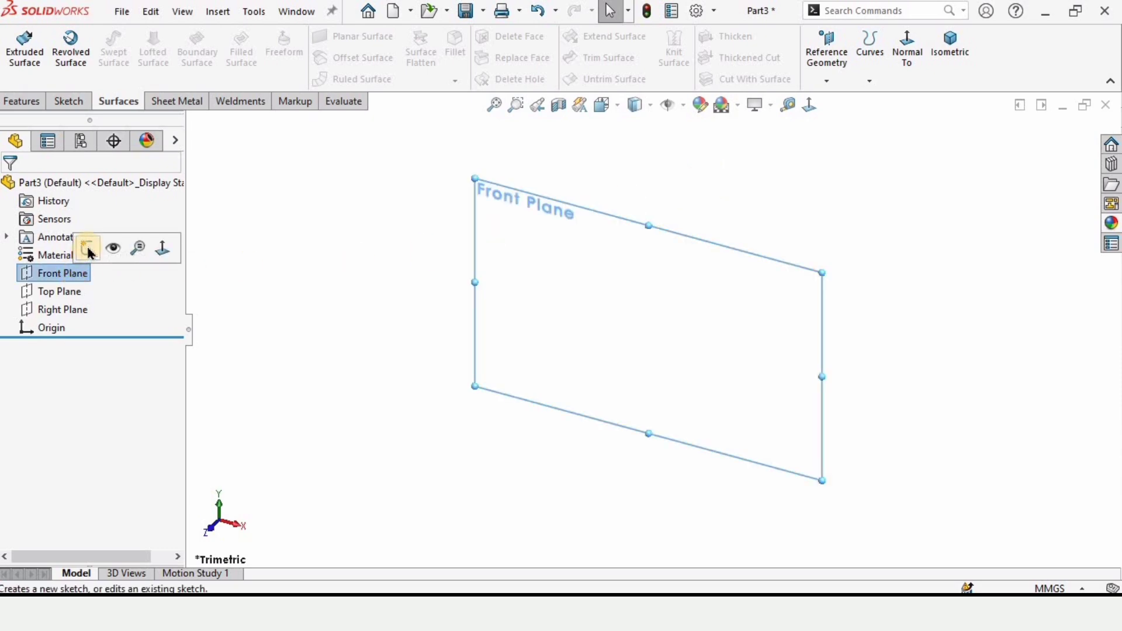
left_click(87, 247)
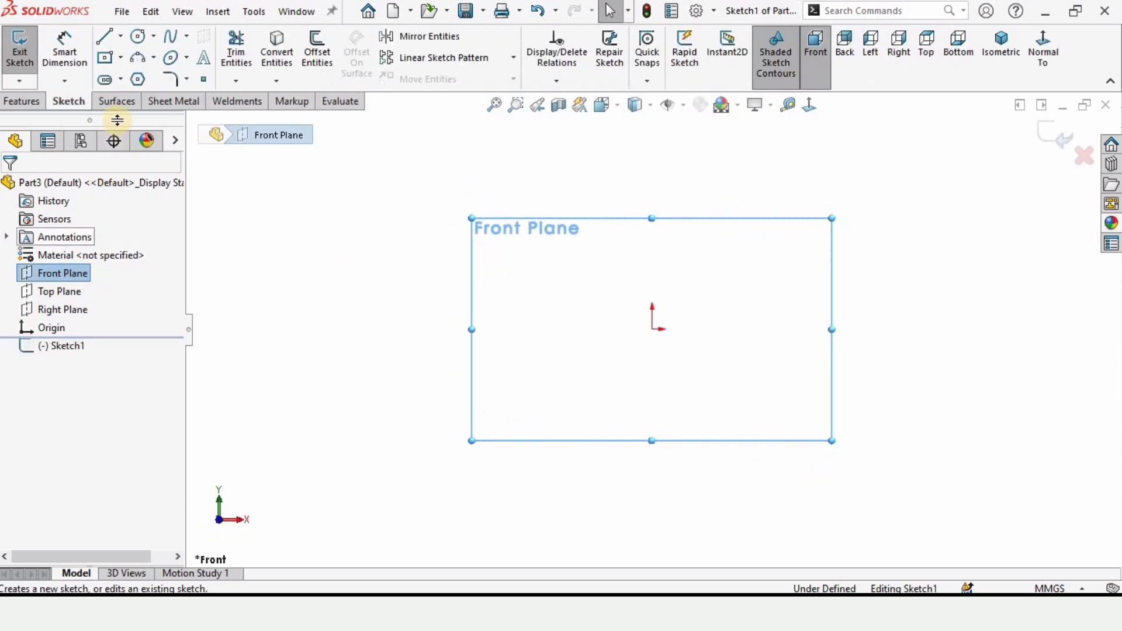
left_click(155, 61)
left_click(171, 120)
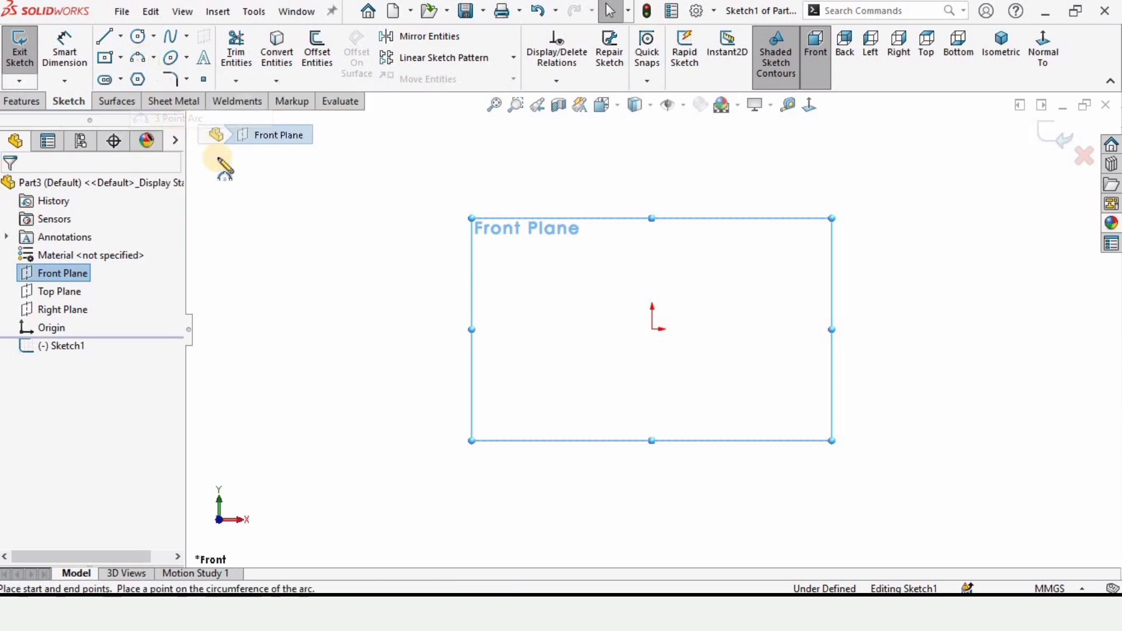
left_click(564, 329)
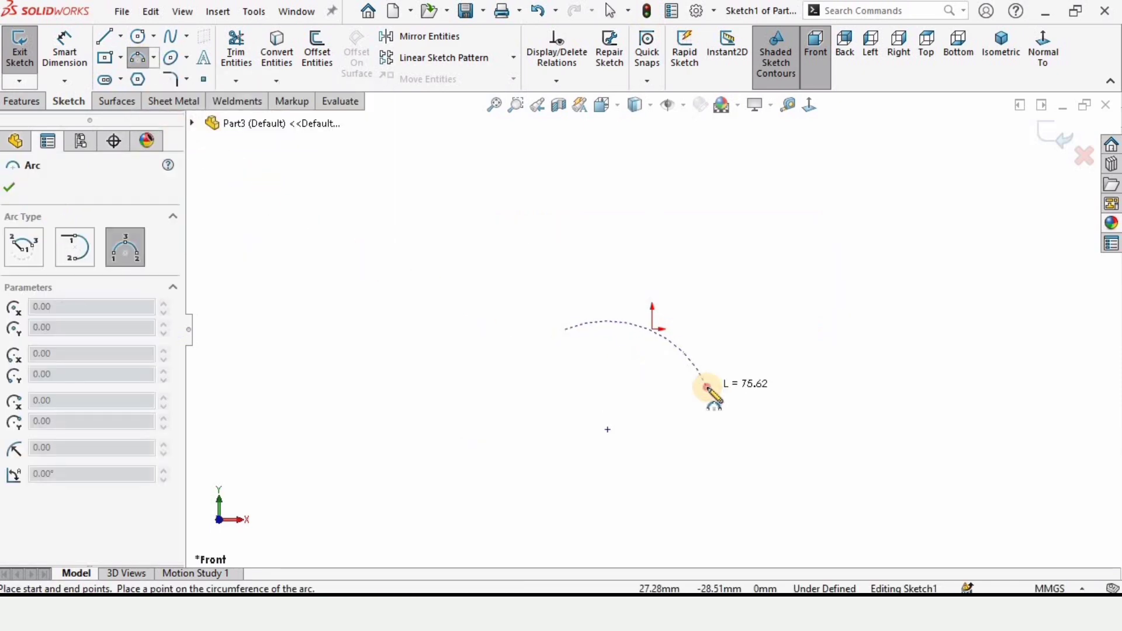
left_click(707, 386)
left_click(671, 349)
key("Escape")
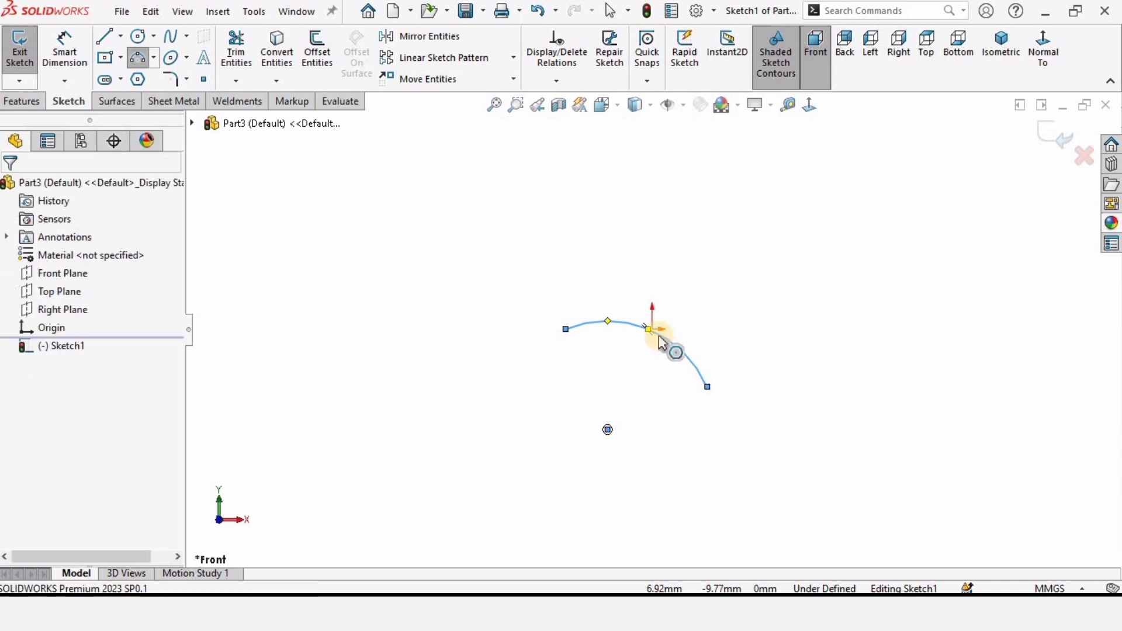
Make the arc point coincident with the origin and reshape the arc smaller.
scroll(657, 332, "down", 5)
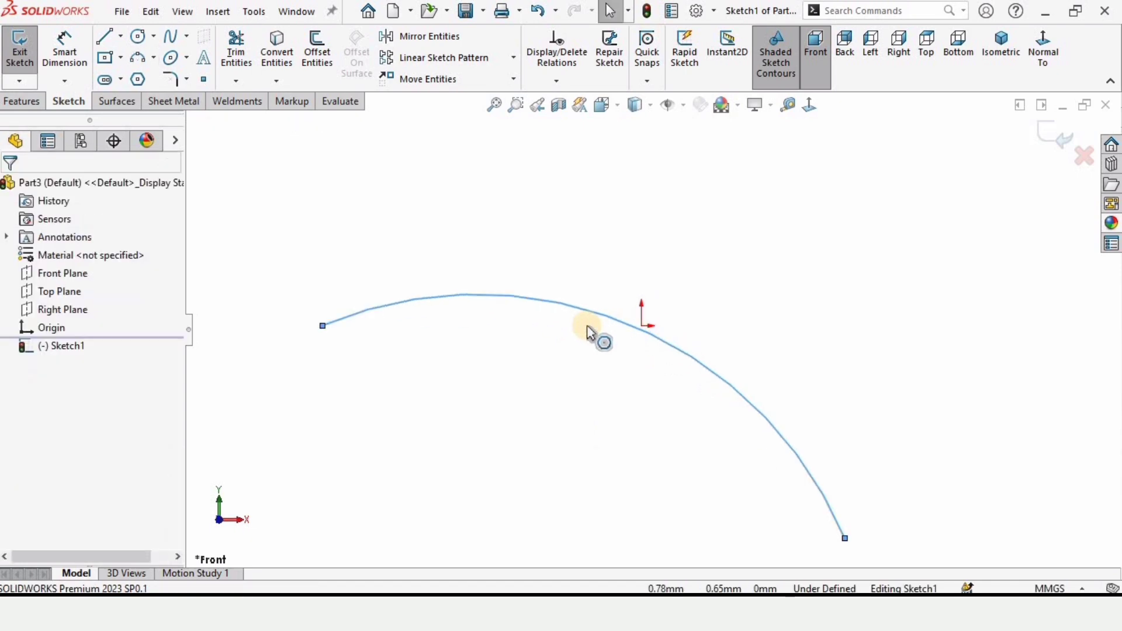
left_click(634, 330)
left_click(642, 327, "ctrl")
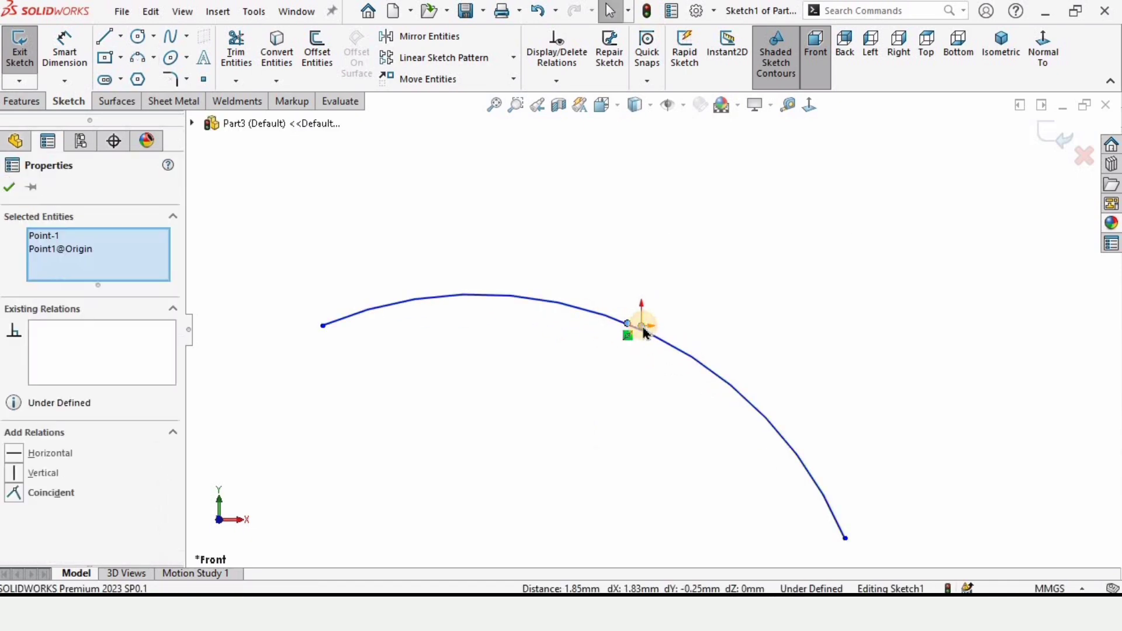
left_click(35, 494)
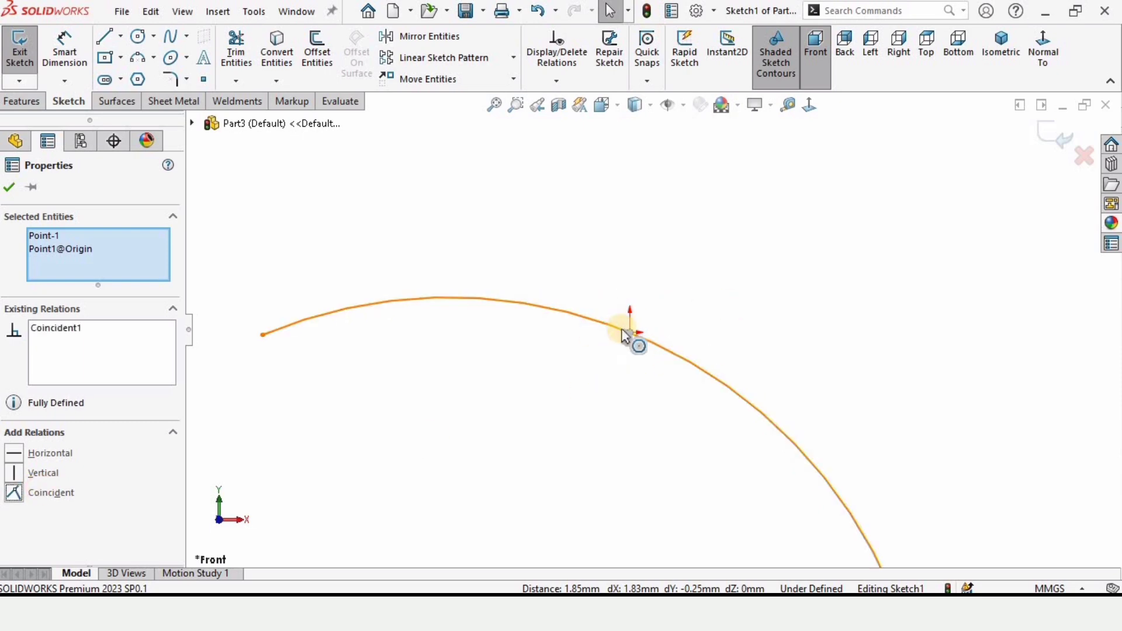
left_click_drag(624, 348, 584, 408)
left_click(583, 408)
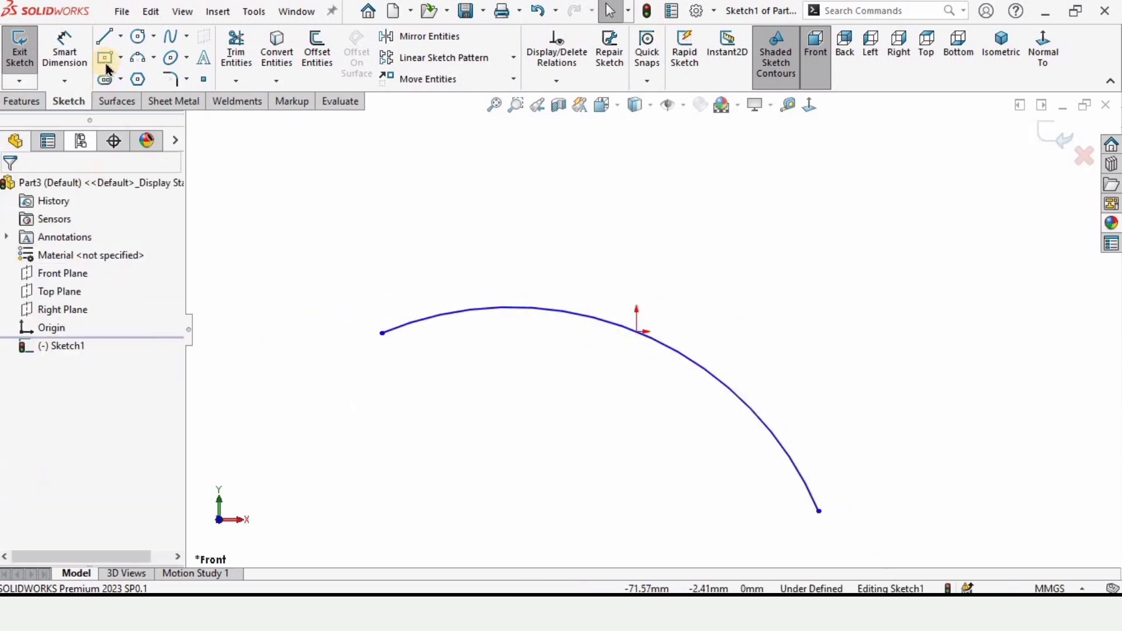
Draw centerlines from a lower vertex to the arc's left and right ends.
left_click(120, 39)
left_click(137, 78)
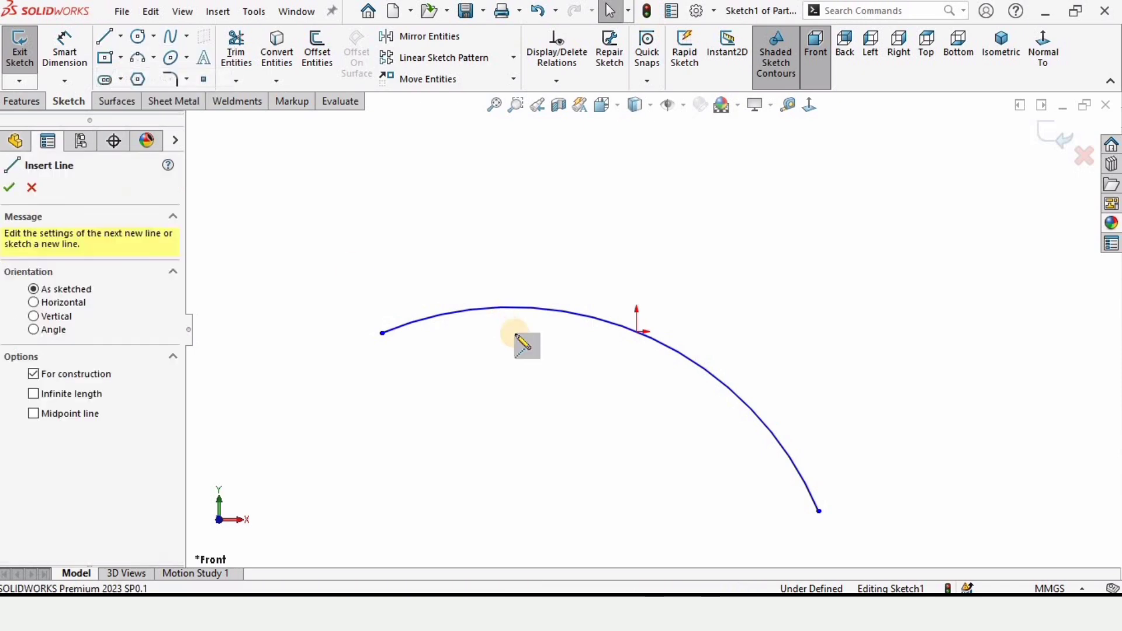
scroll(653, 351, "up", 4)
scroll(576, 409, "down", 2)
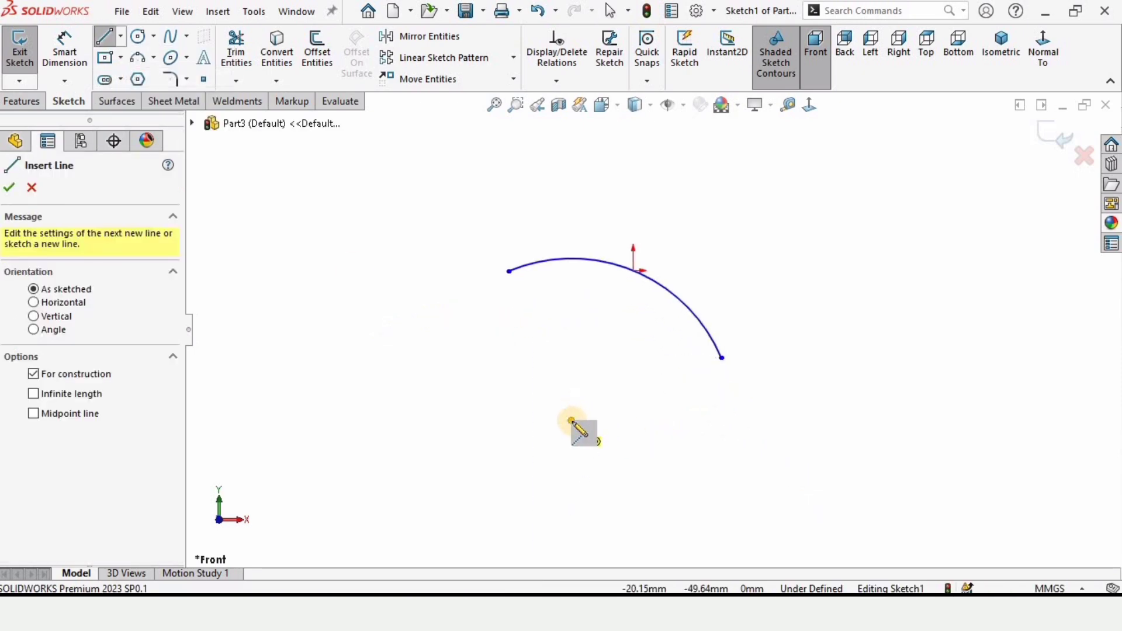
mouse_move(571, 420)
left_mouse_down()
mouse_move(546, 318)
mouse_move(509, 271)
left_mouse_up()
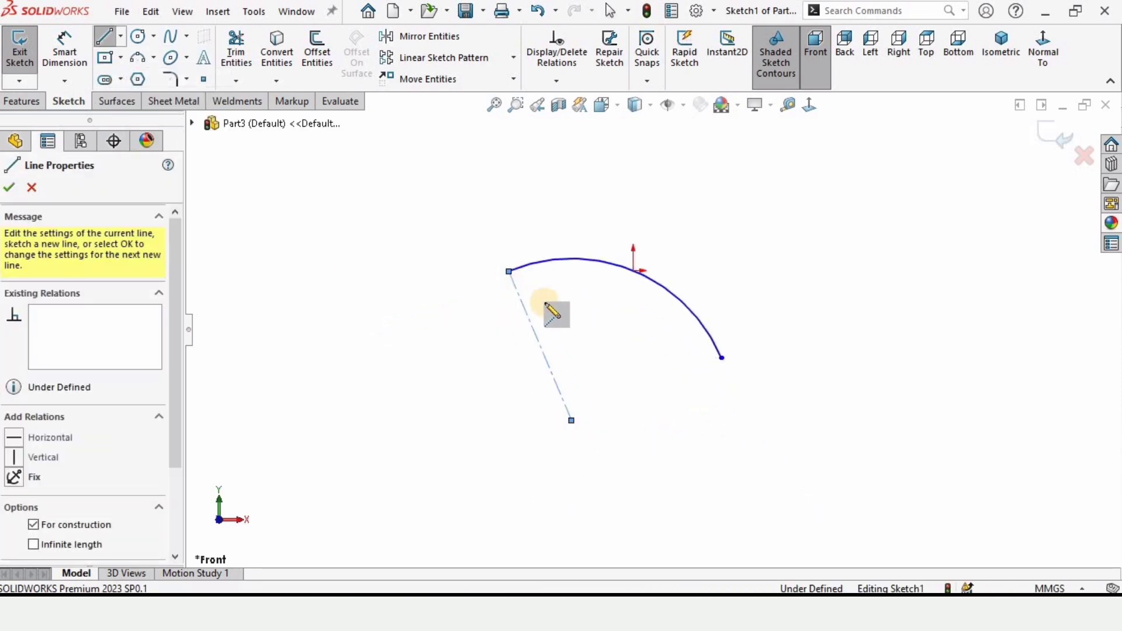
key("Escape")
key("Escape")
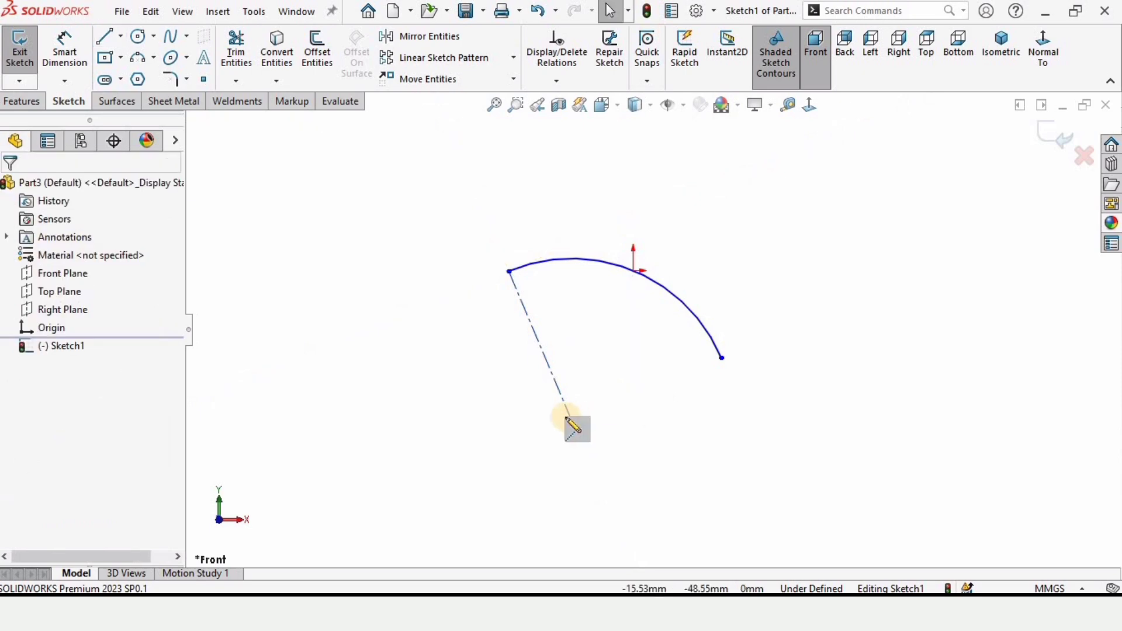
key("l")
left_click_drag(570, 420, 721, 358)
left_click(113, 40)
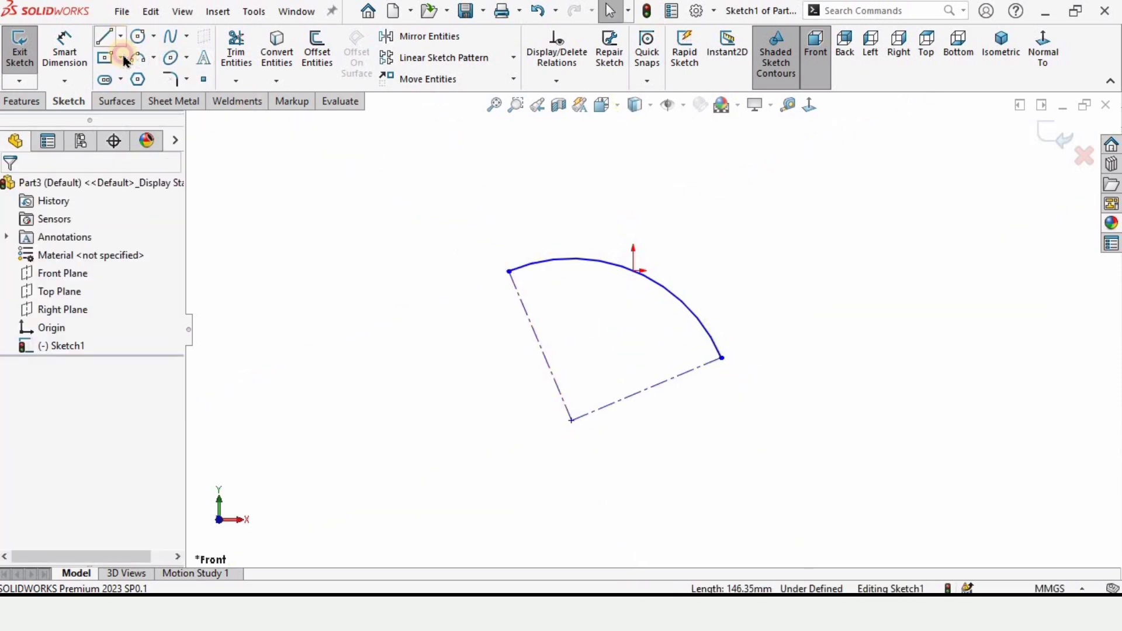
Draw a centerline from the origin down to the shared bottom vertex.
left_click(120, 35)
left_click(141, 75)
scroll(646, 326, "down", 1)
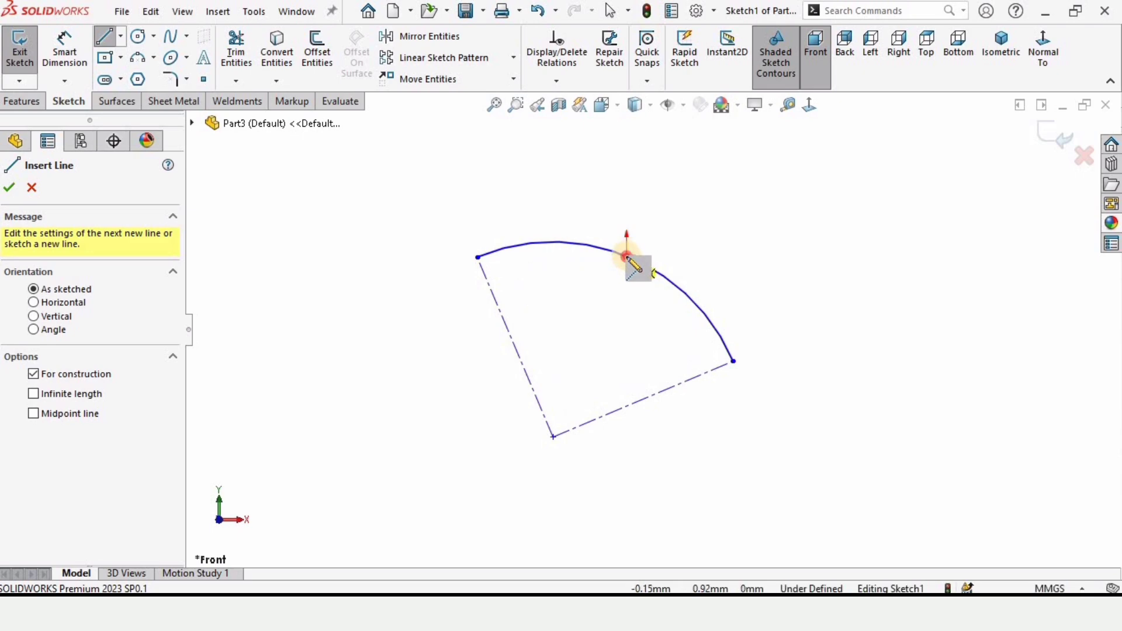
left_click_drag(627, 258, 554, 438)
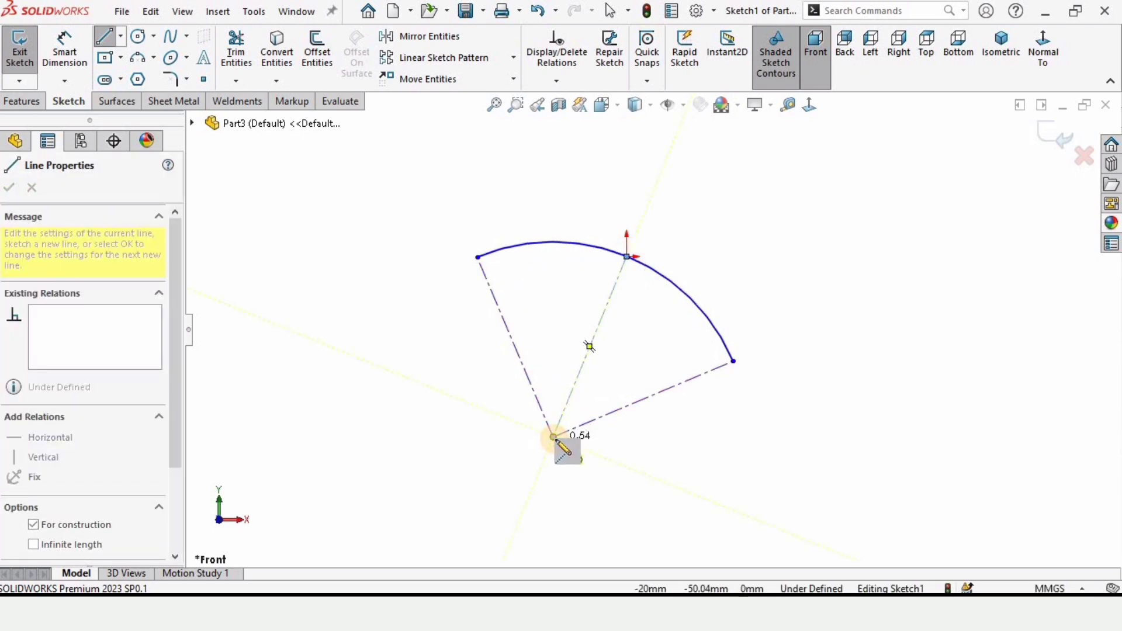
key("Escape")
scroll(672, 260, "up", 3)
scroll(730, 261, "down", 2)
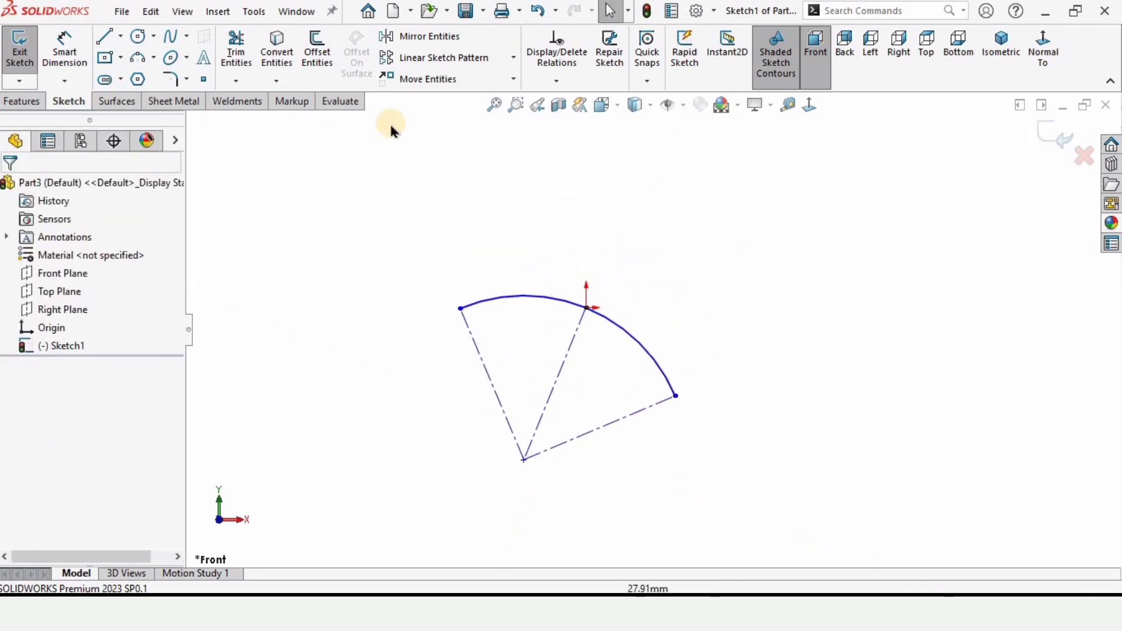
Dimension the arc radius to R45.
left_click(78, 52)
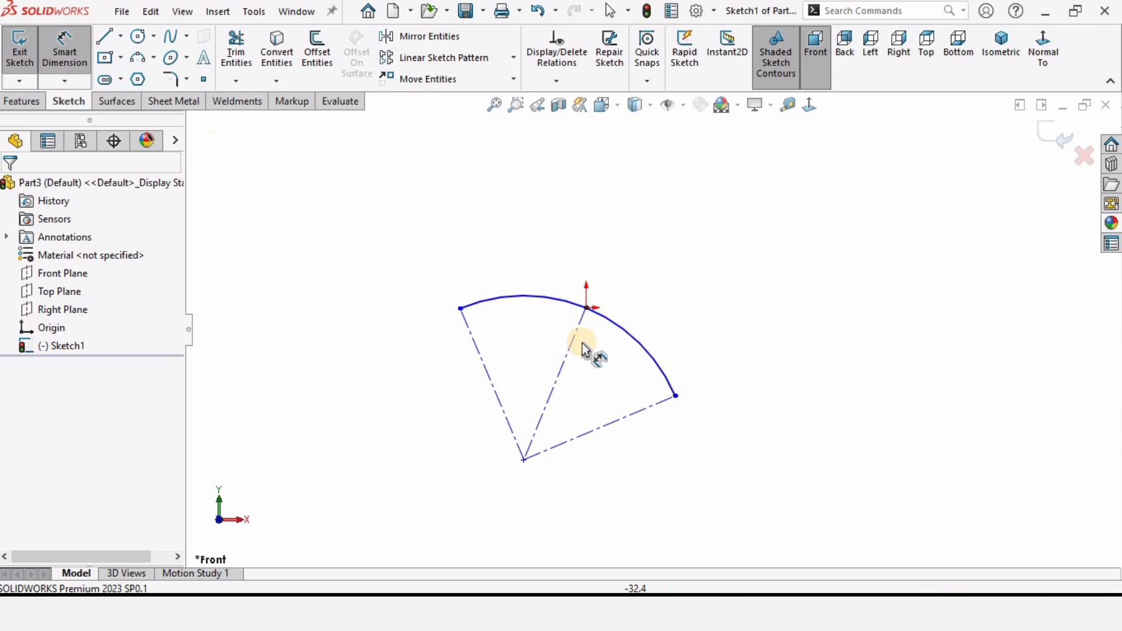
left_click(632, 332)
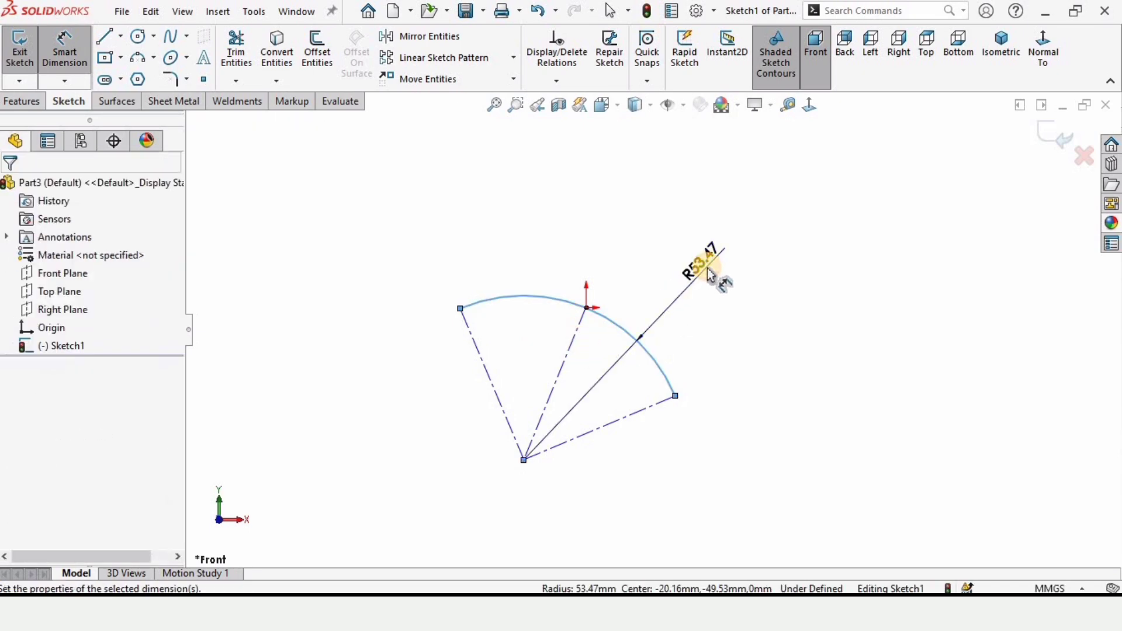
left_click(708, 272)
type("45")
key("Return")
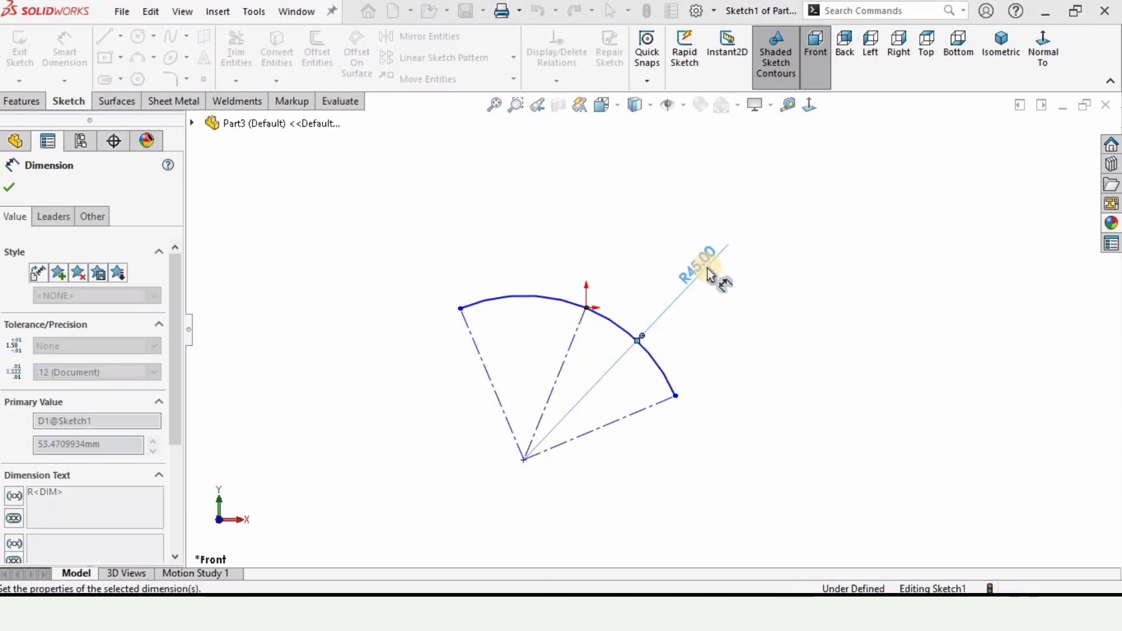
Set a 30 mm horizontal spacing between the arc's endpoints.
left_click(460, 309)
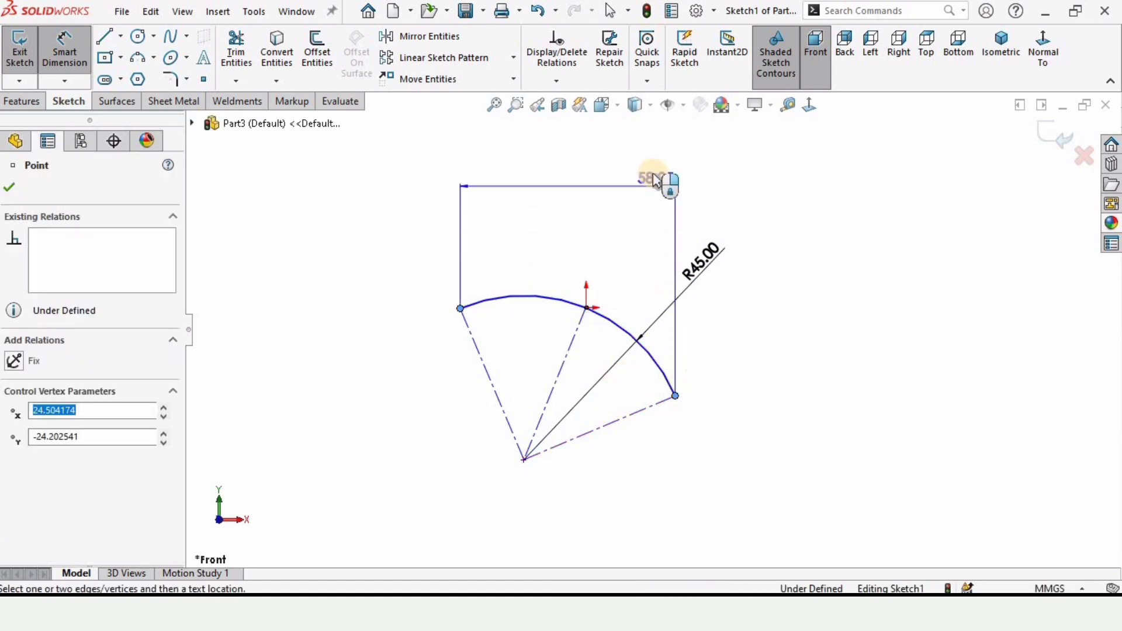
left_click(655, 169)
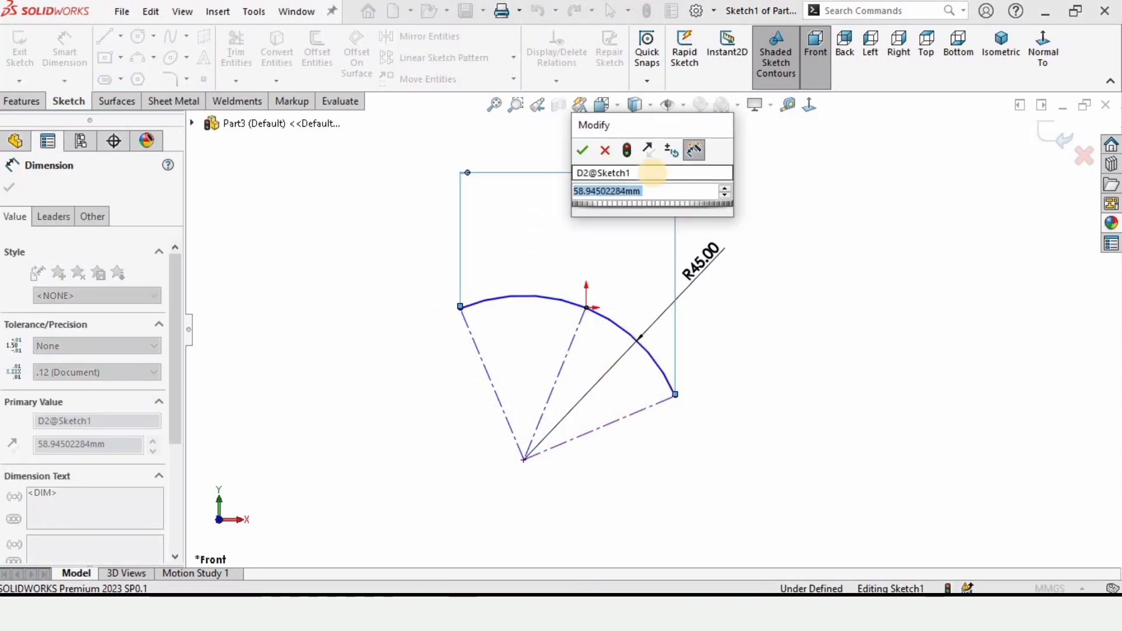
type("30")
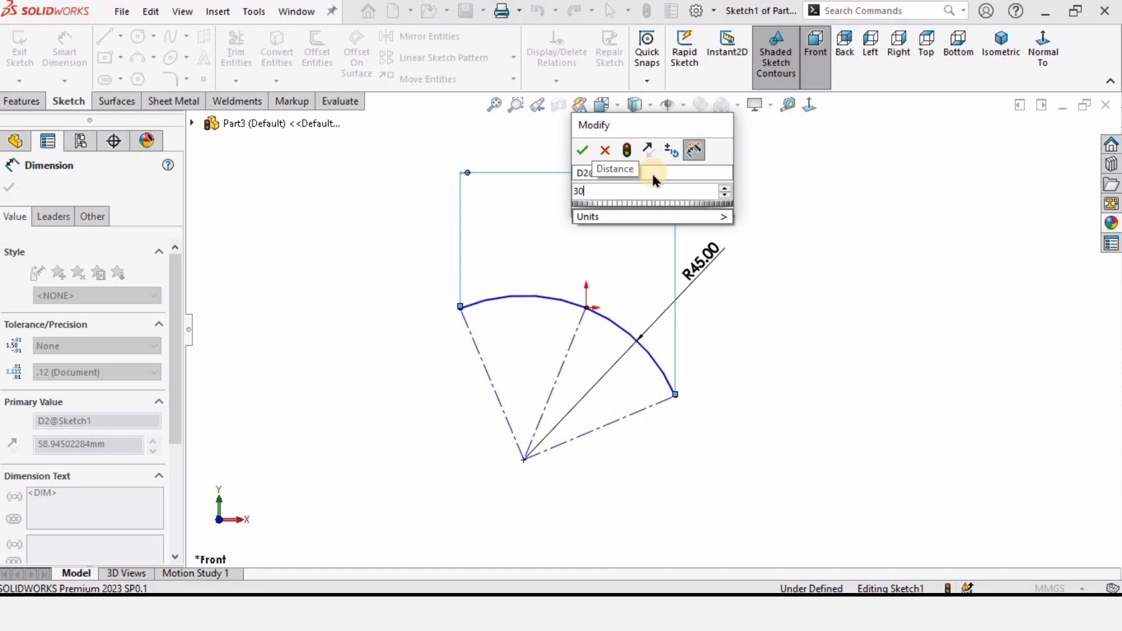
key("Return")
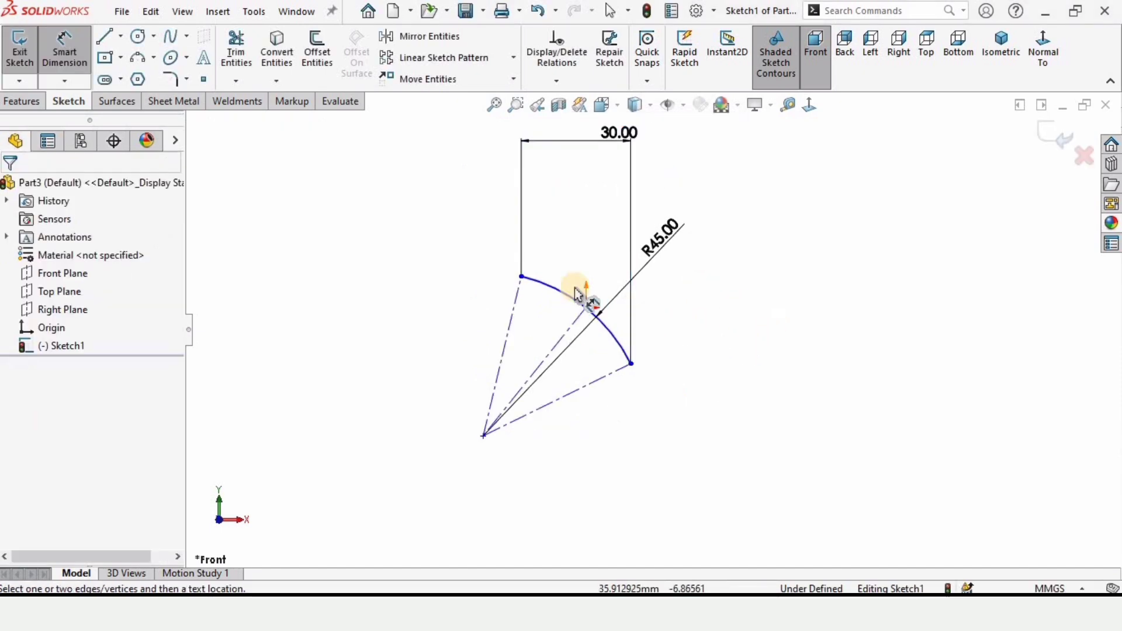
left_click(121, 37)
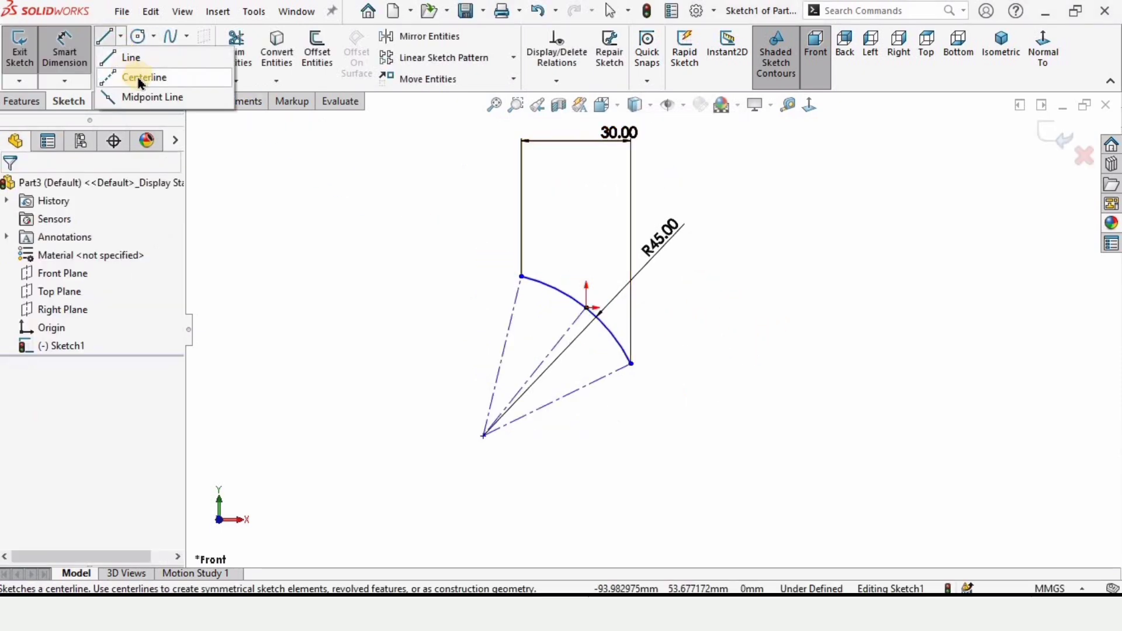
Draw a centerline from the arc point and make it tangent to the arc.
left_click(146, 77)
scroll(526, 349, "up", 2)
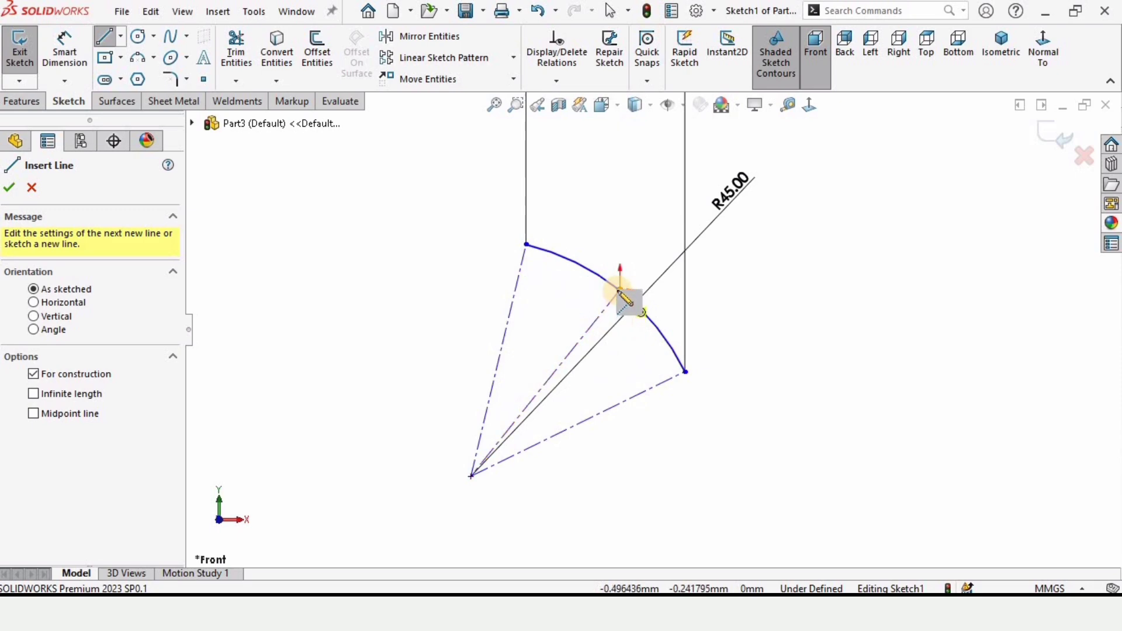
left_click(620, 291)
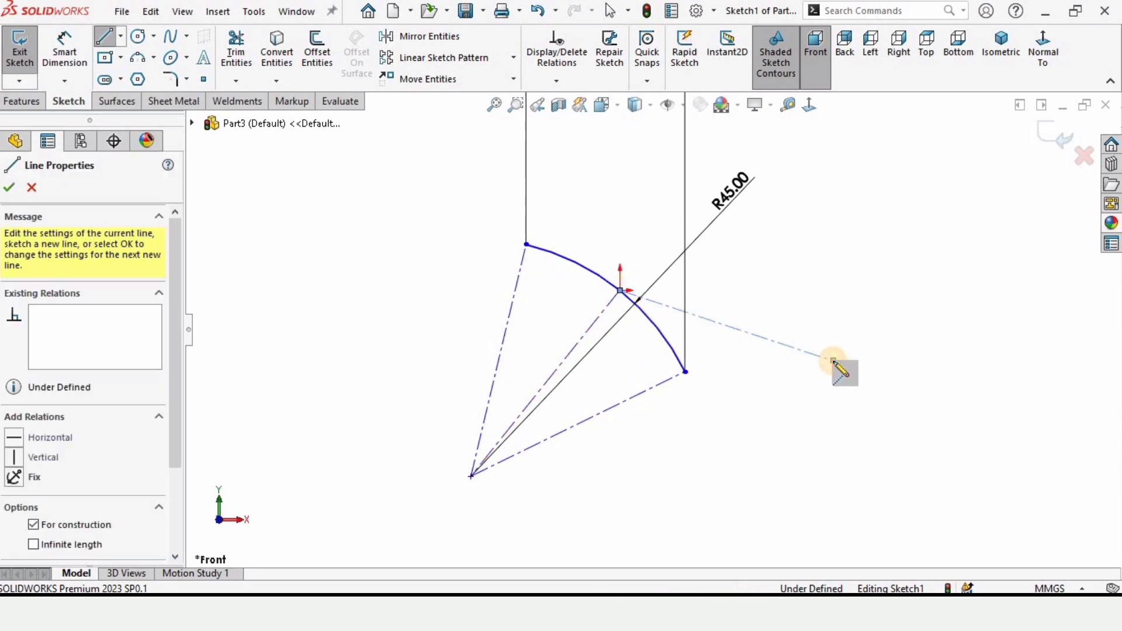
left_click(833, 360)
key("Escape")
scroll(780, 371, "up", 1)
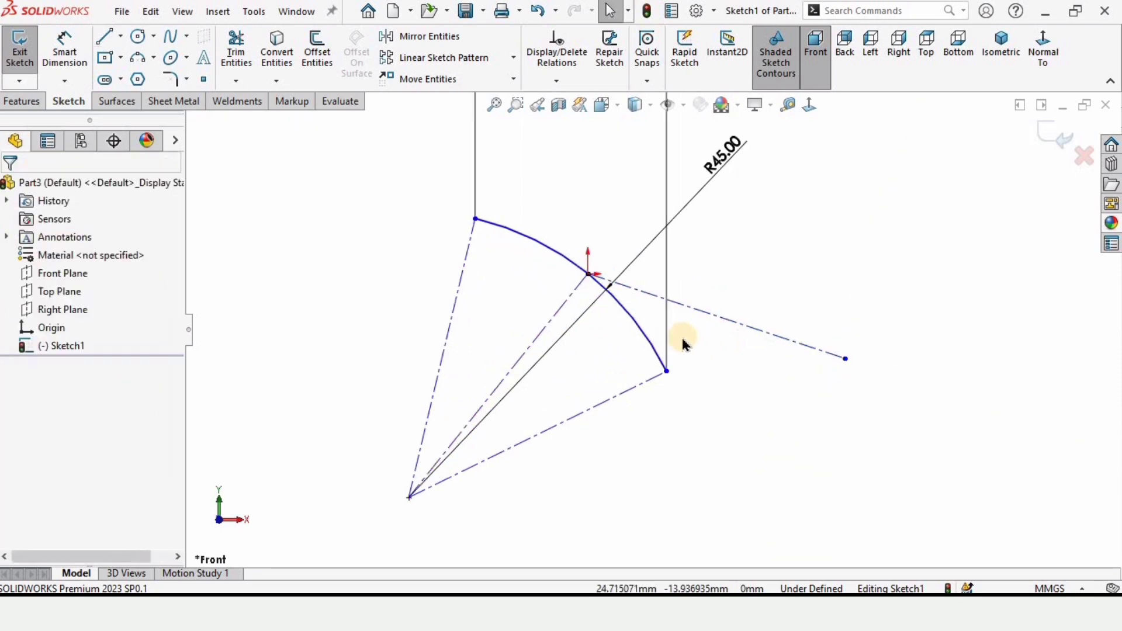
left_click(642, 328)
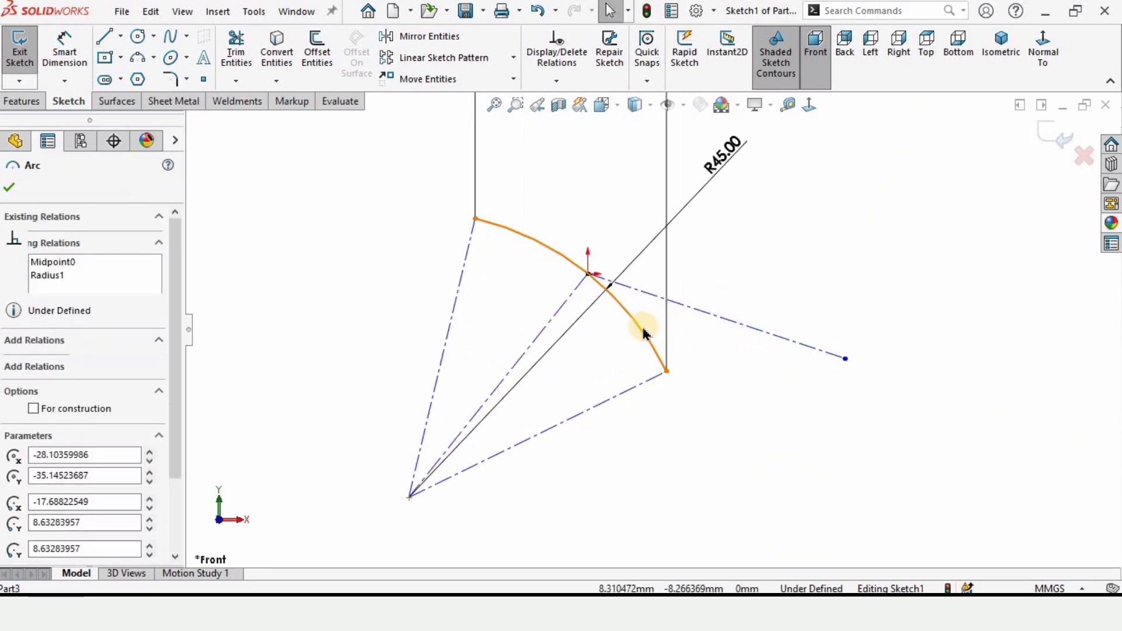
left_click(687, 318, "ctrl")
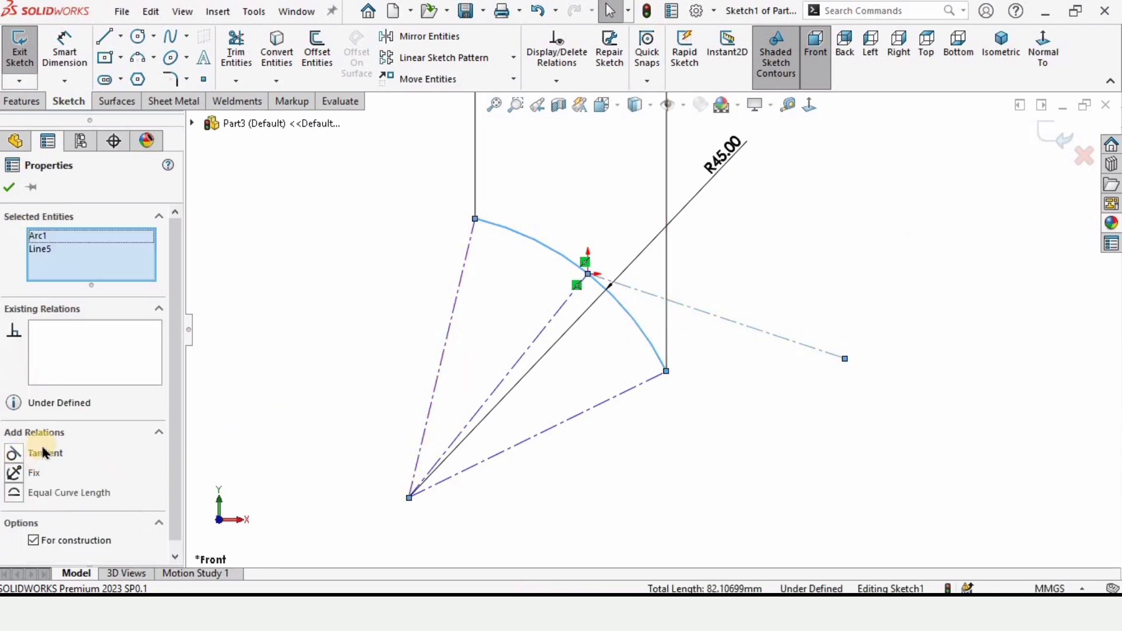
left_click(37, 454)
left_click(318, 347)
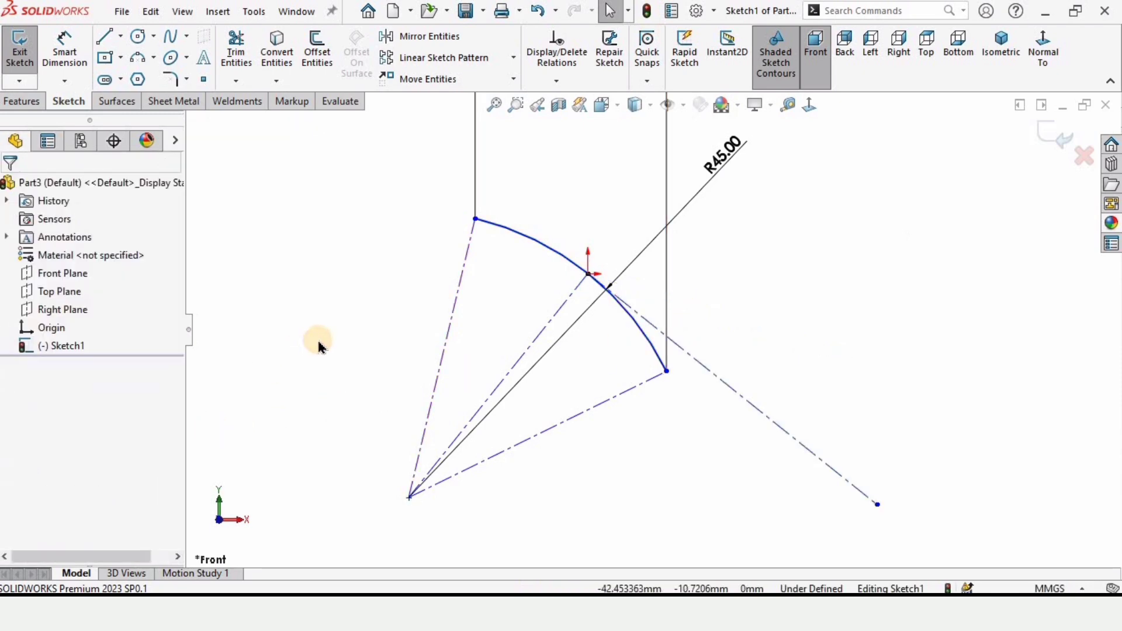
Dimension the centerline at 30° from horizontal and exit the sketch.
left_click(78, 54)
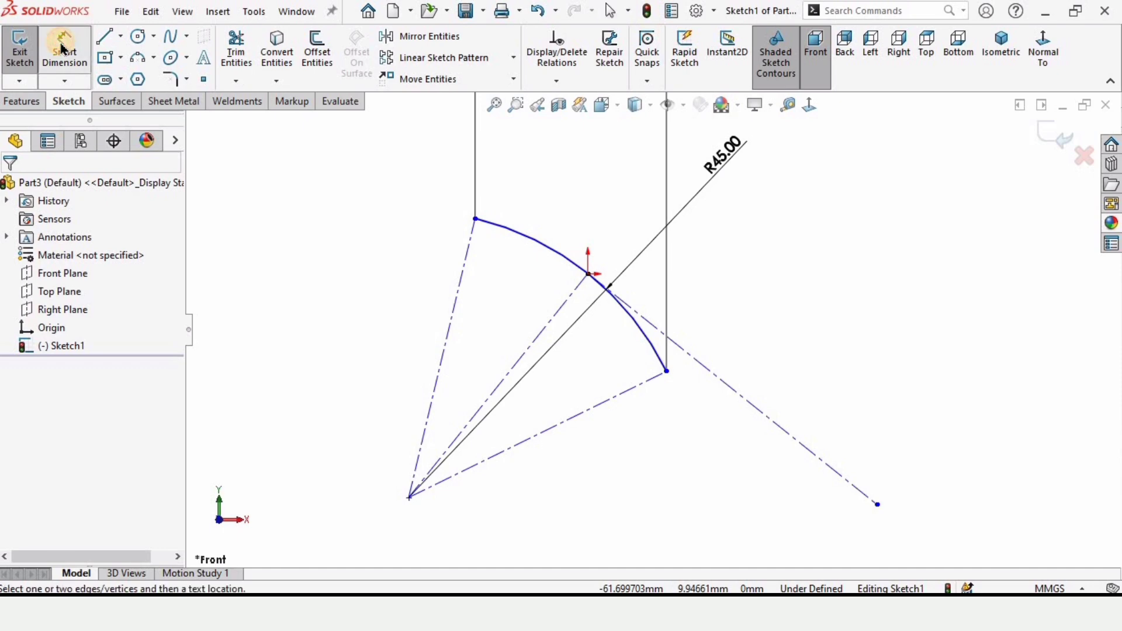
scroll(607, 360, "down", 1)
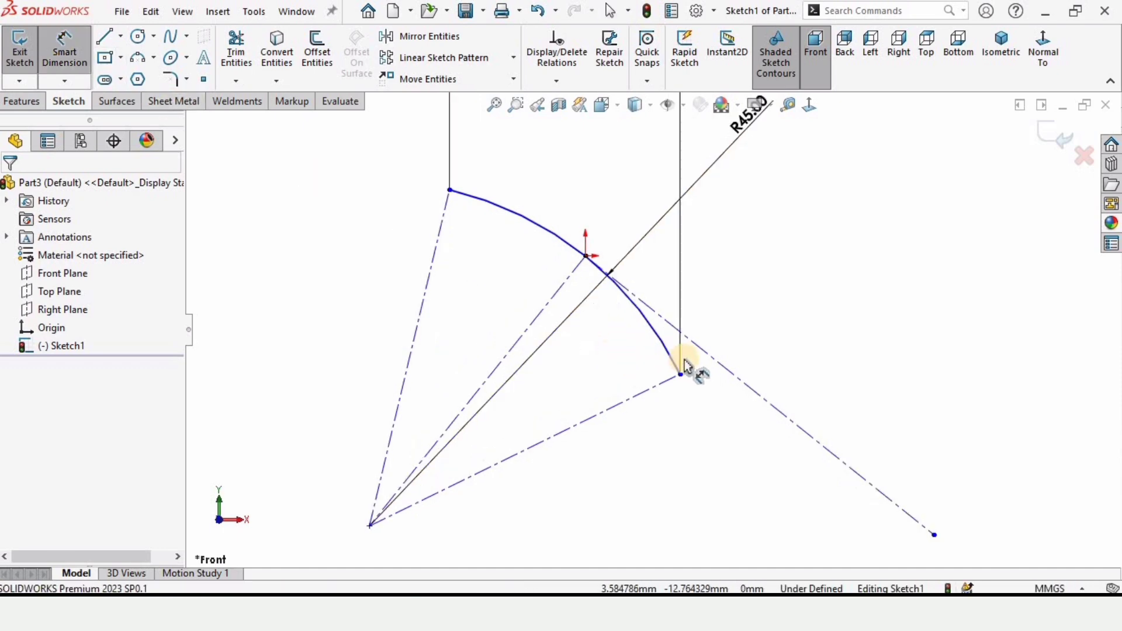
left_click(634, 286)
left_click(585, 255)
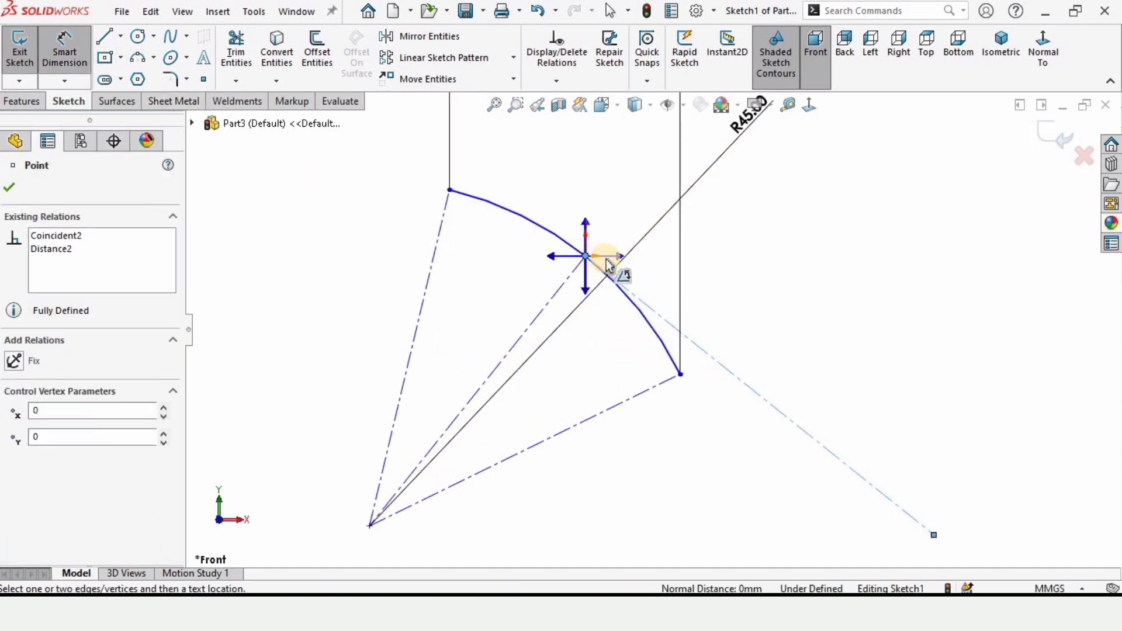
left_click(619, 257)
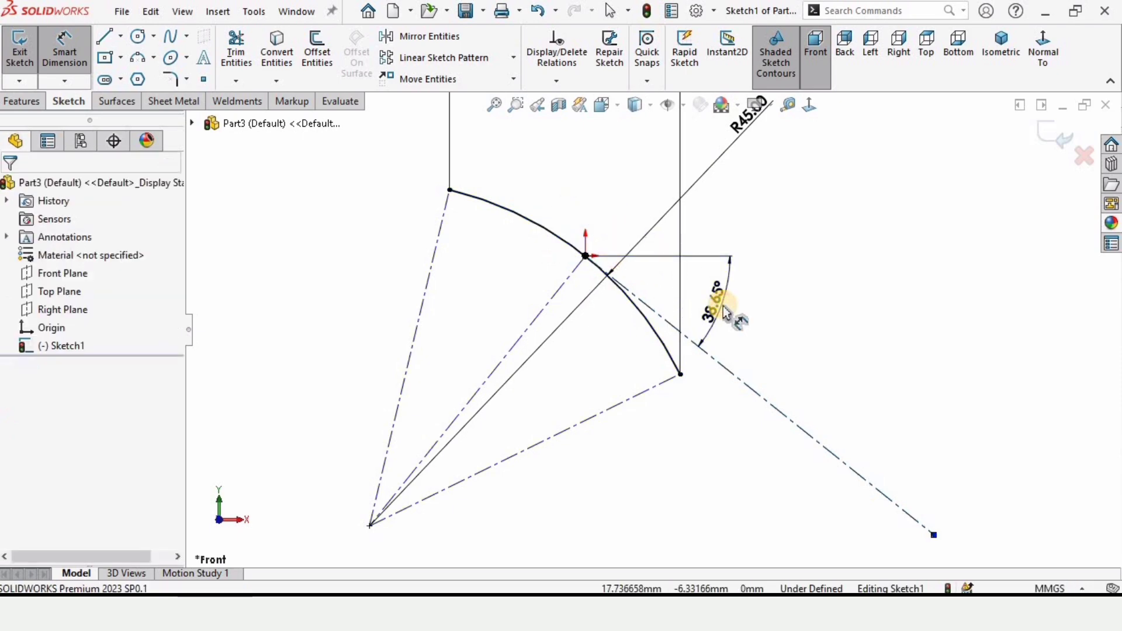
left_click(723, 307)
type("30")
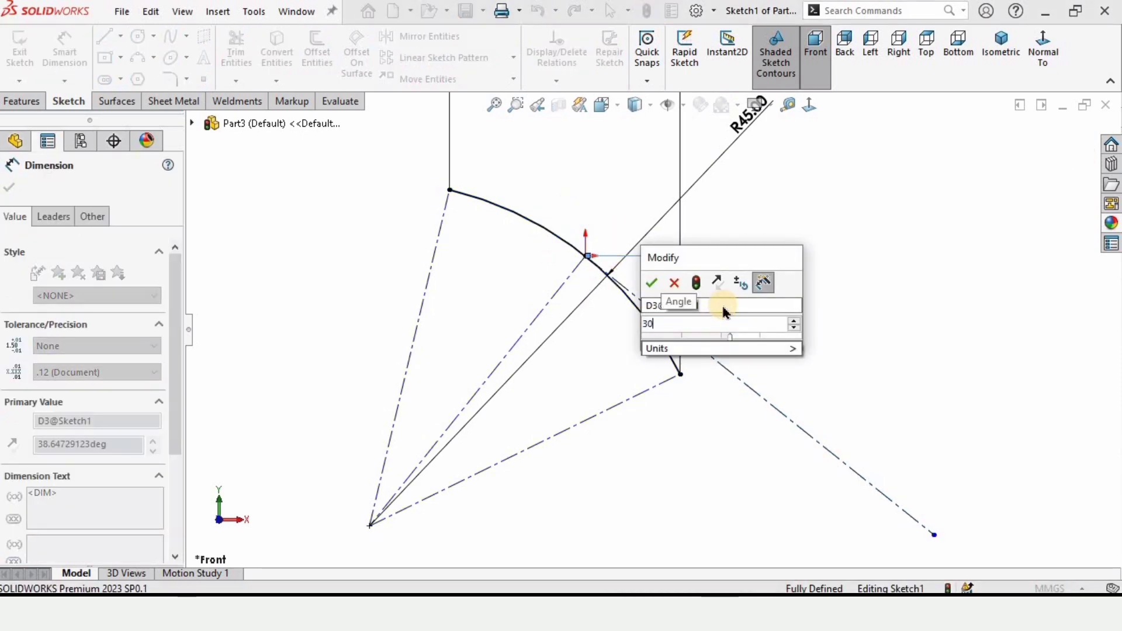
key("Return")
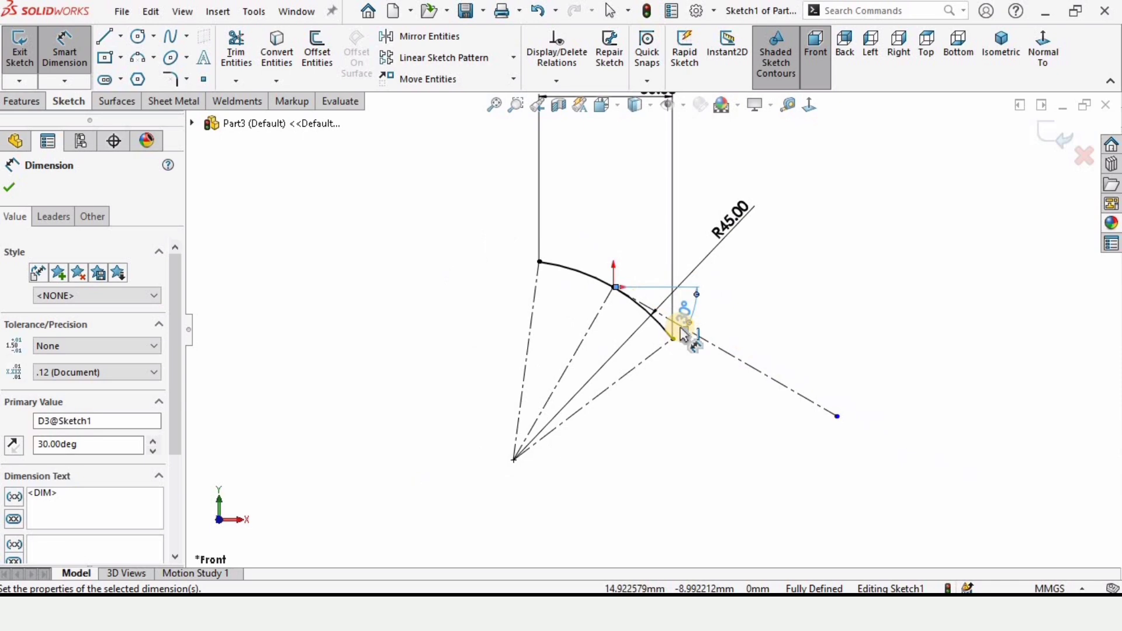
left_click(1046, 141)
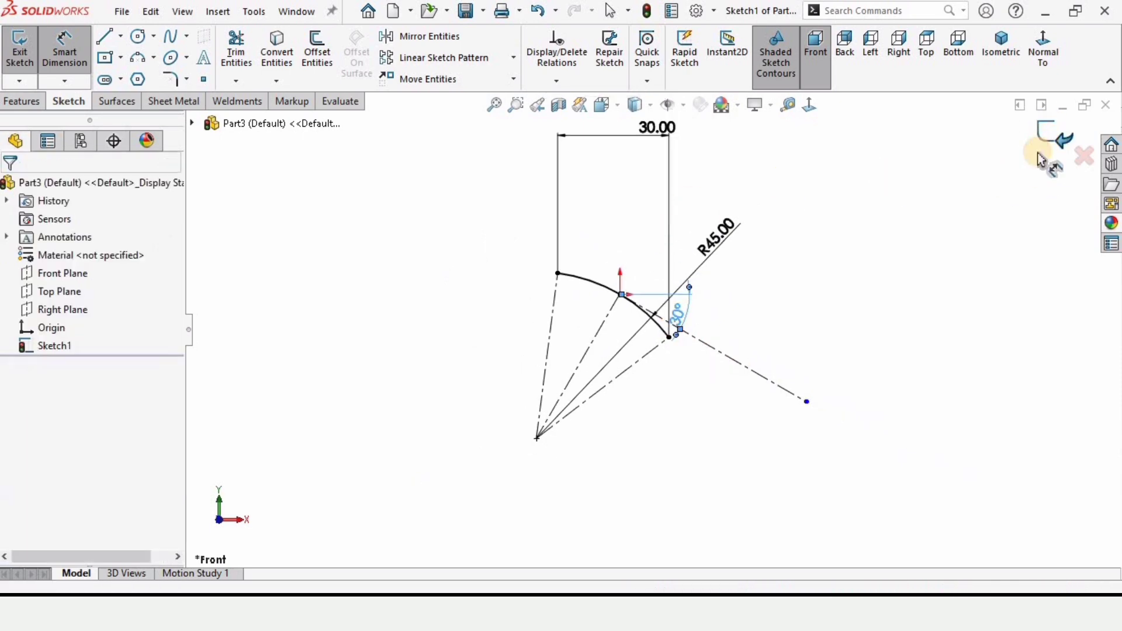
Create Plane1 offset 100 mm from the Front Plane, then select it.
left_click(767, 290)
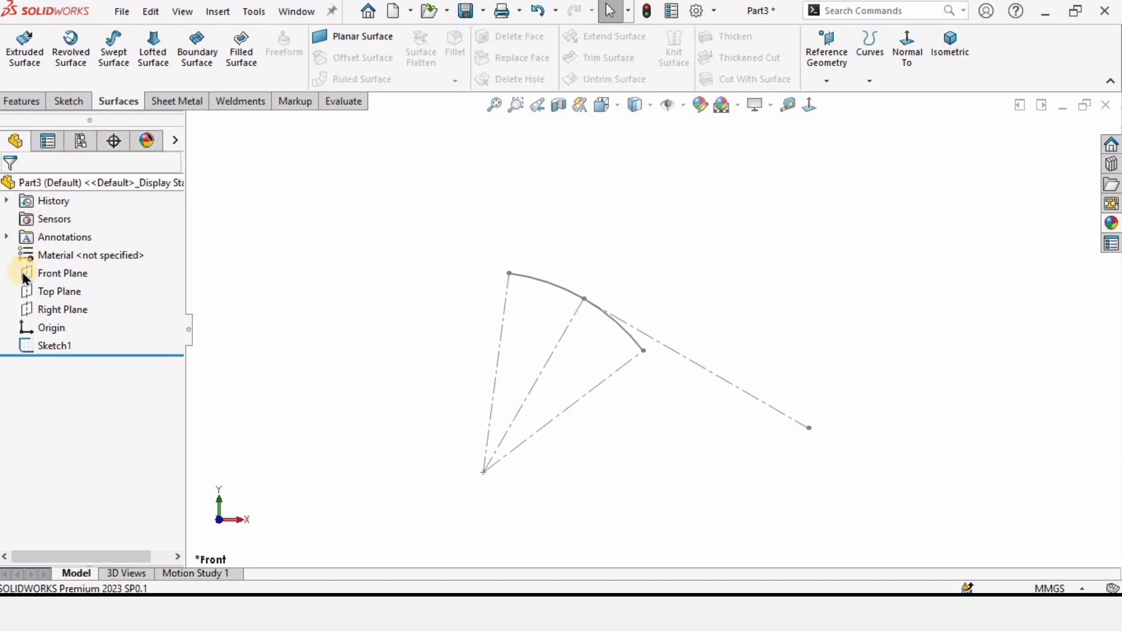
left_click(45, 109)
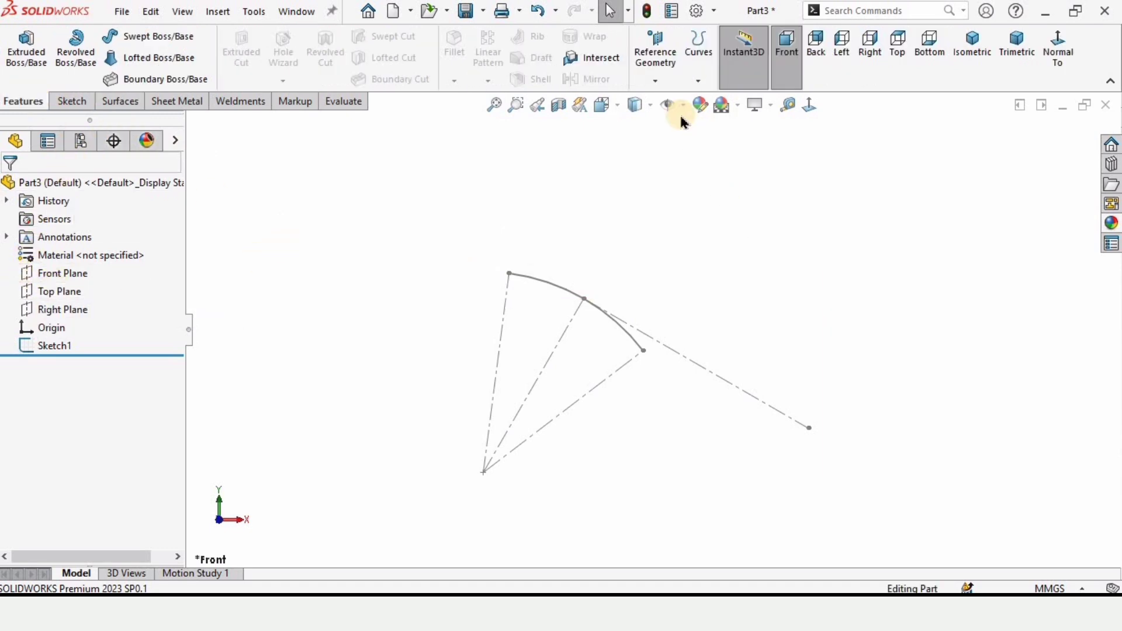
left_click(655, 81)
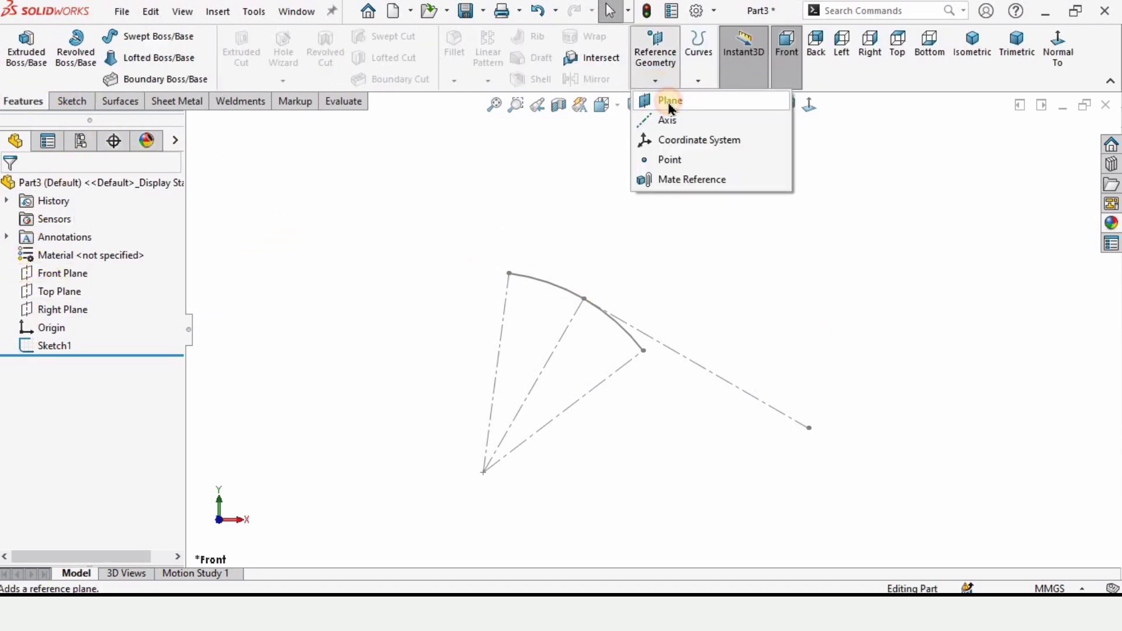
left_click(670, 106)
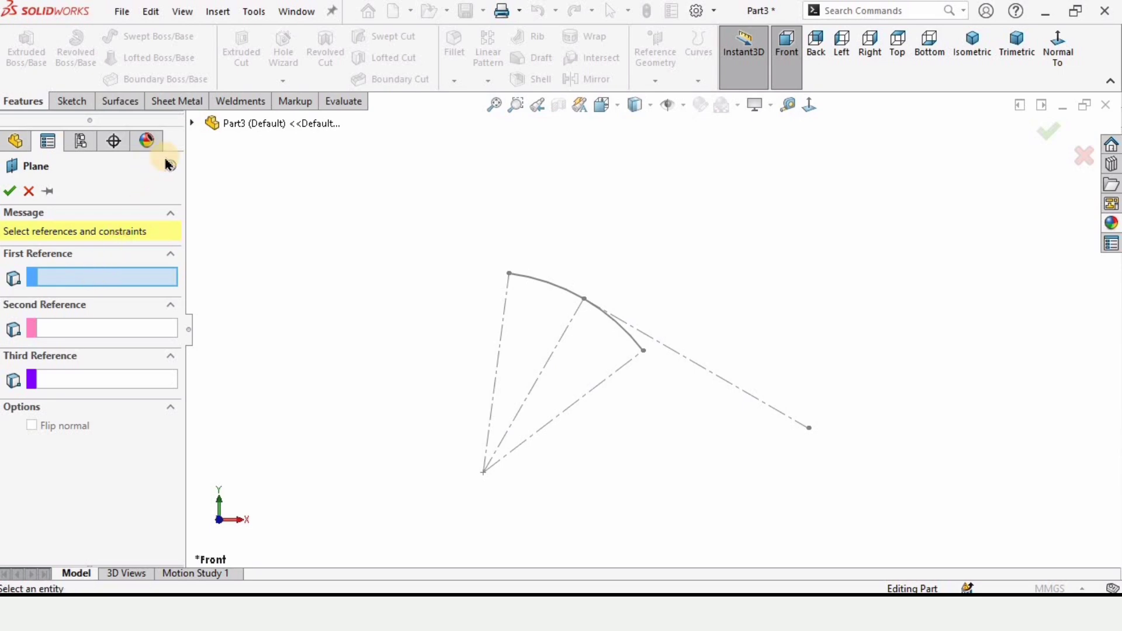
left_click(193, 124)
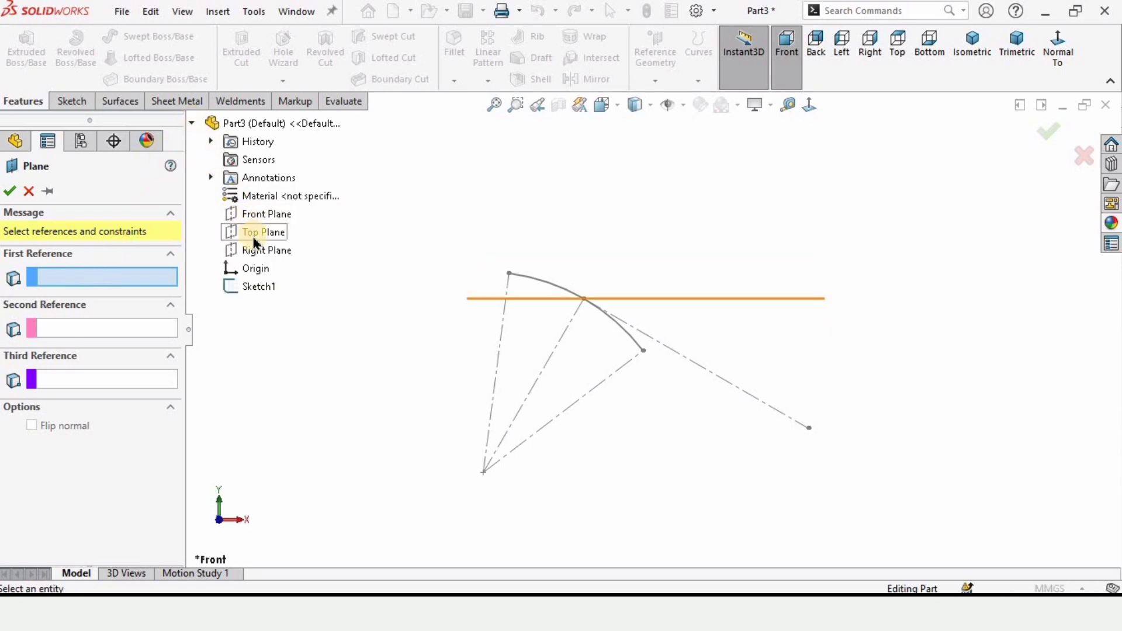
left_click(257, 215)
mouse_move(586, 395)
middle_mouse_down()
mouse_move(668, 429)
mouse_move(590, 376)
middle_mouse_up()
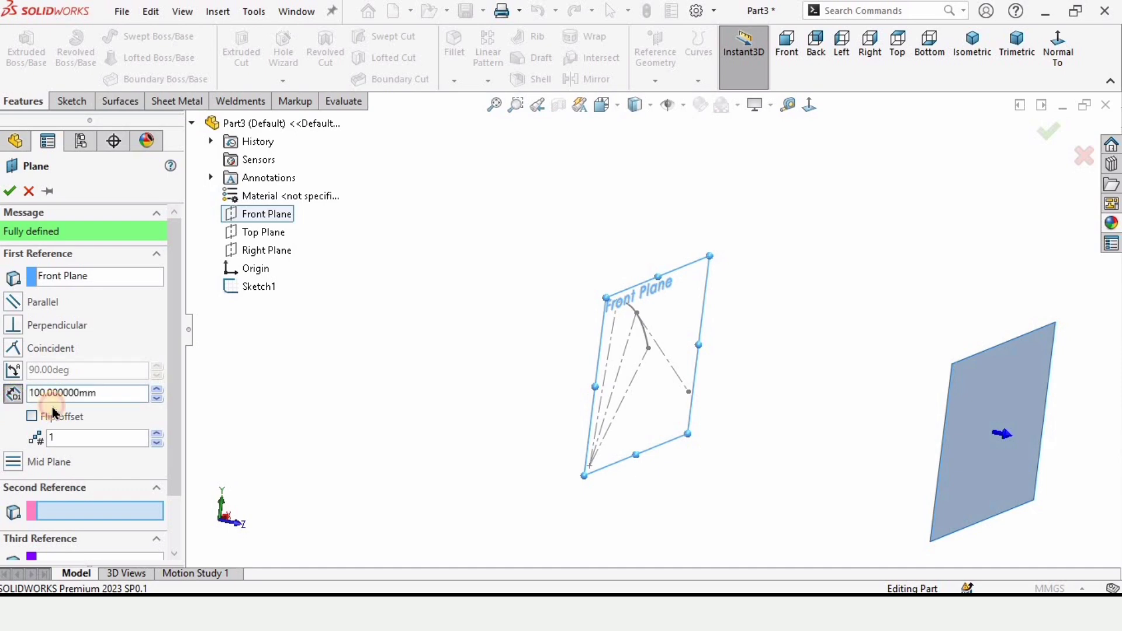
left_click(156, 397)
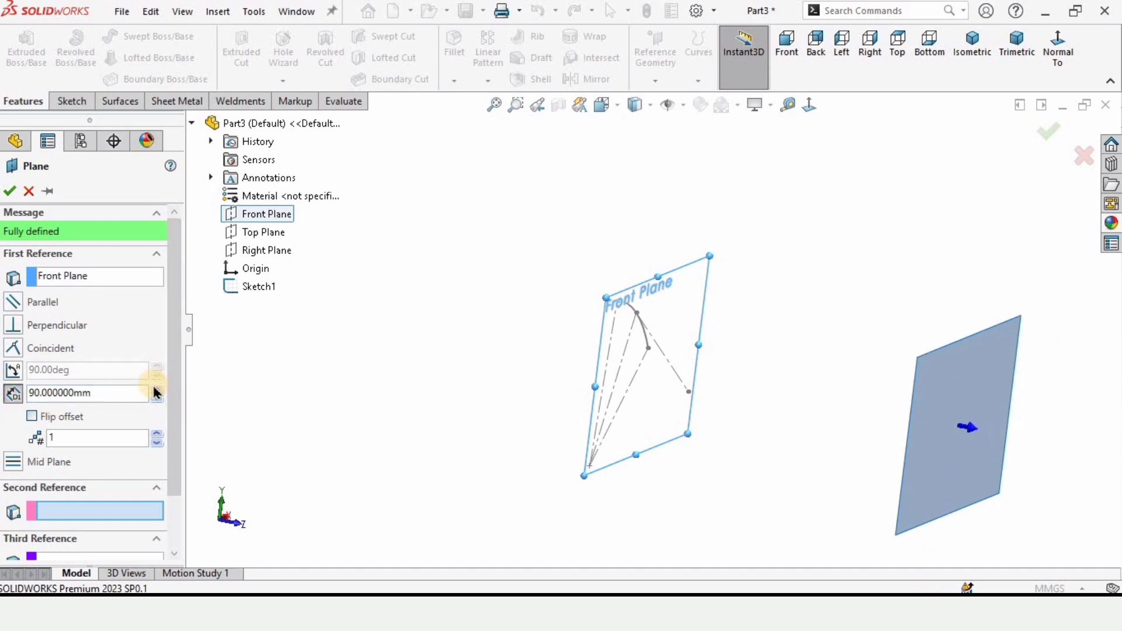
left_click(155, 388)
left_click(10, 191)
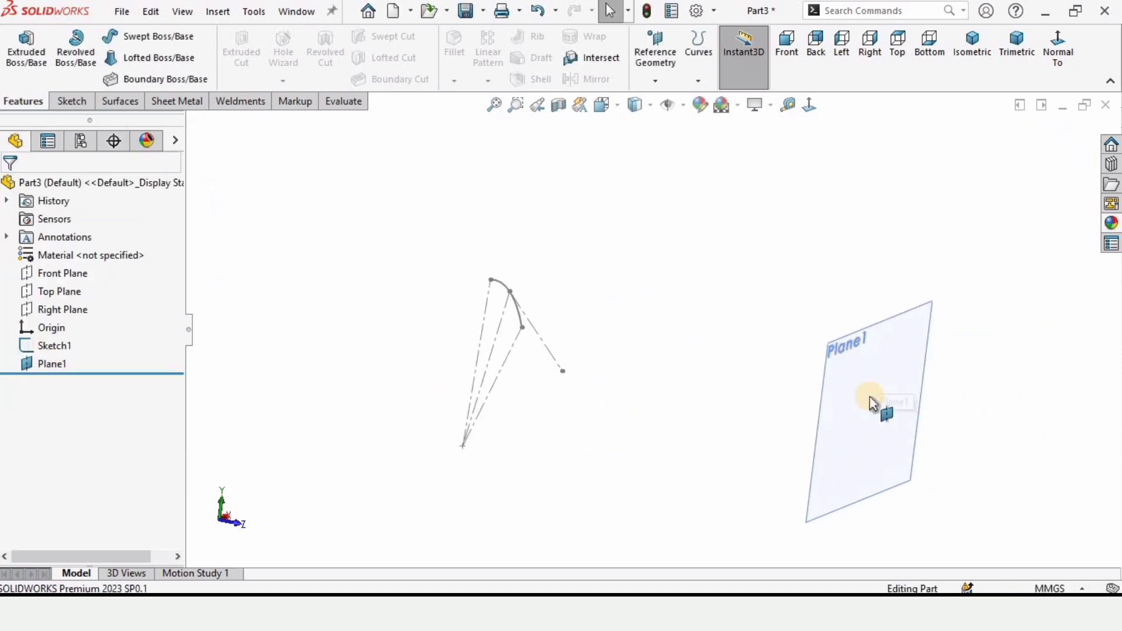
left_click(876, 405)
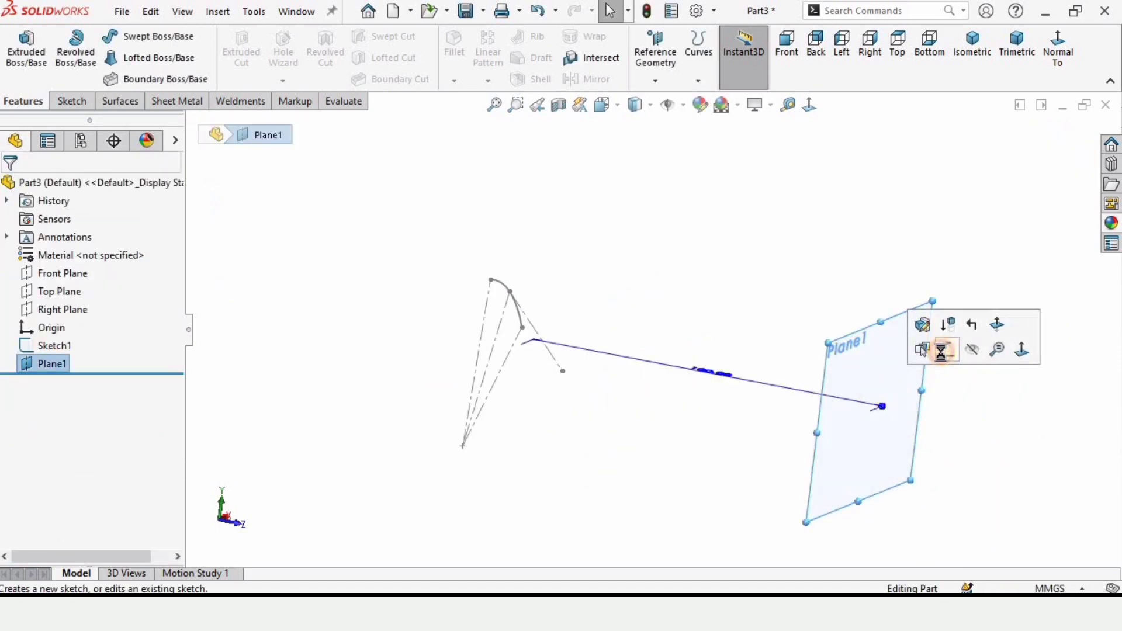
Start a sketch on Plane1 and draw a three-point arc across the blade.
left_click(922, 349)
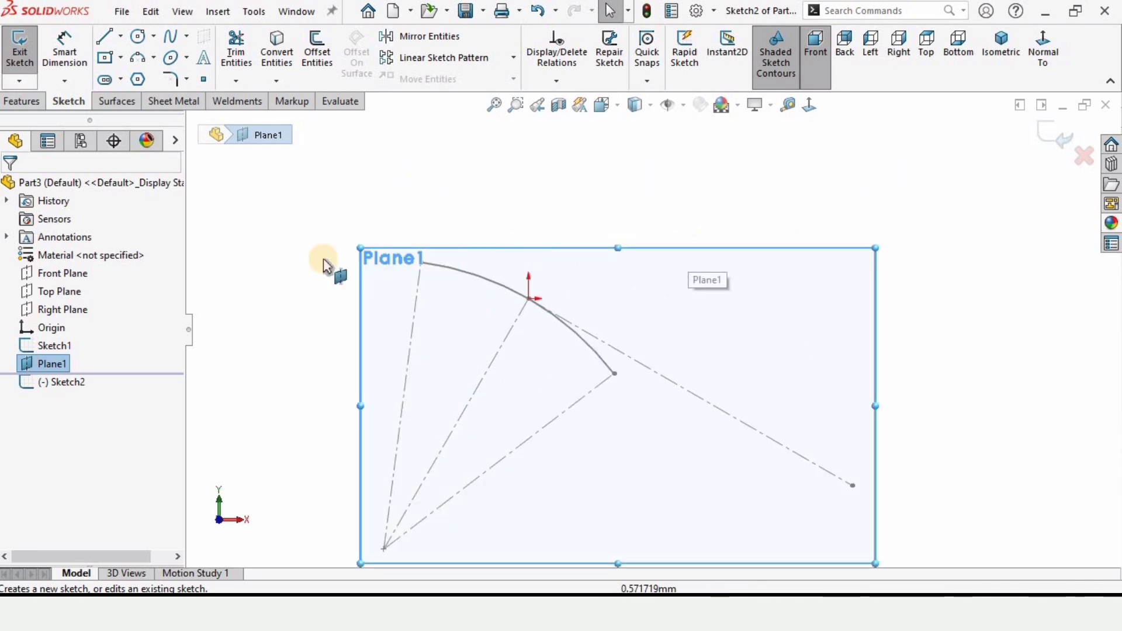
left_click(139, 59)
left_click(529, 298)
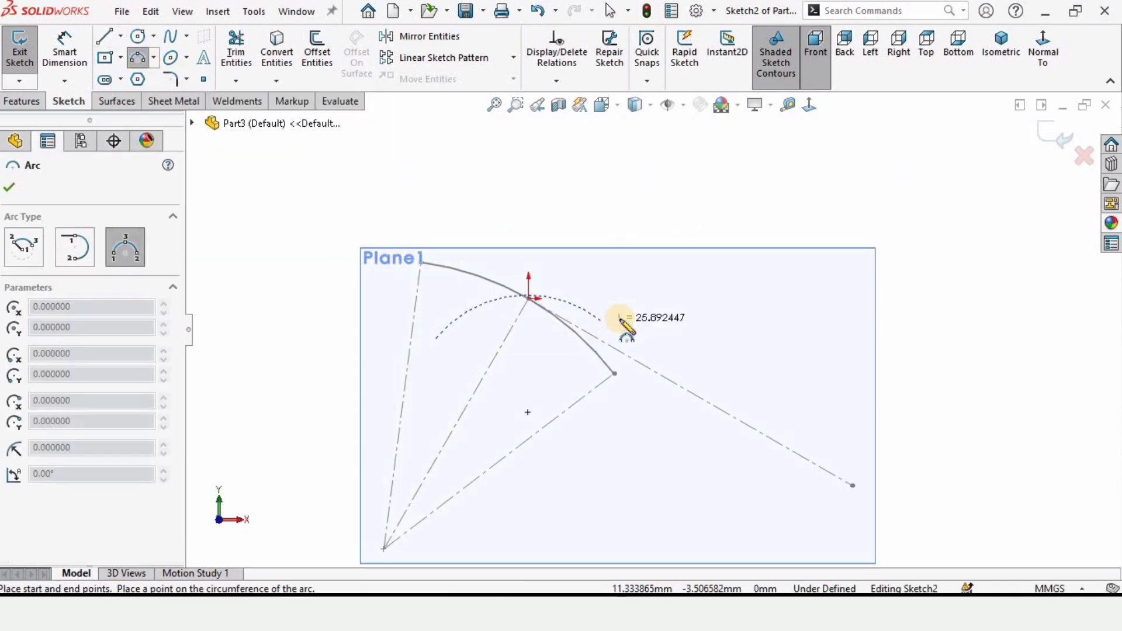
left_click(549, 306)
key("Escape")
scroll(546, 315, "down", 4)
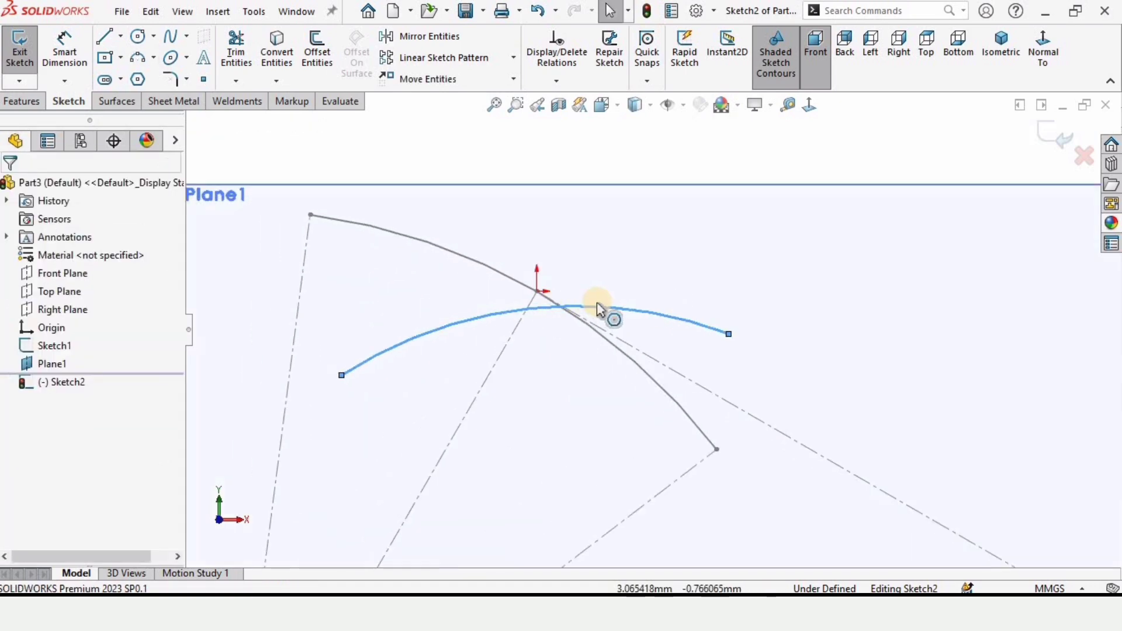
Make the arc's midpoint coincident with the sketch origin.
left_click(533, 309)
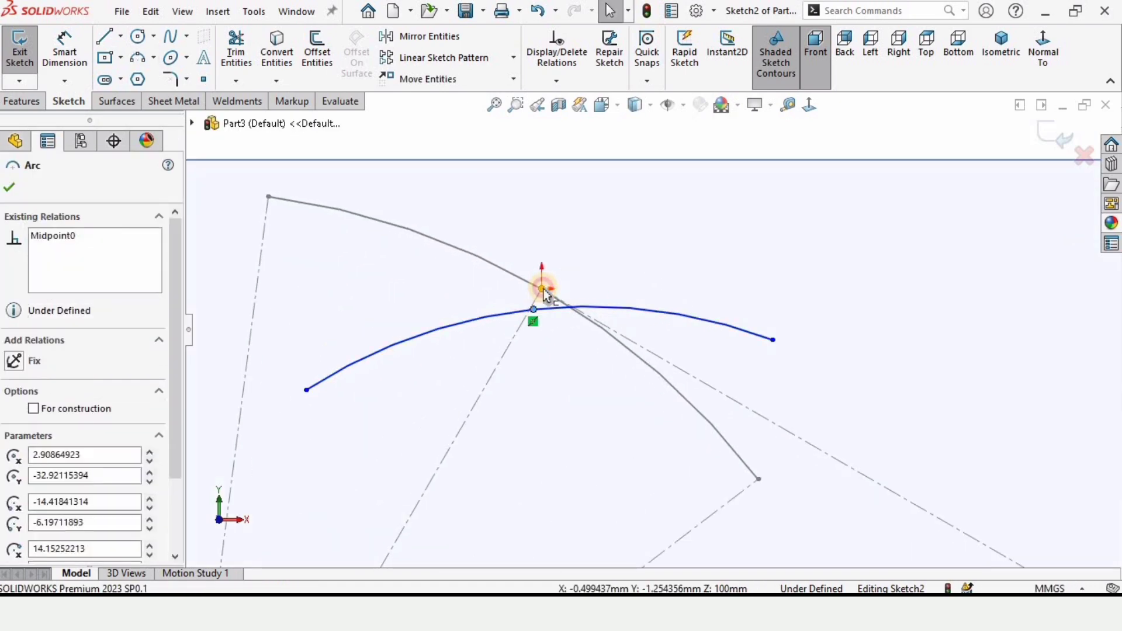
left_click(544, 288, "ctrl")
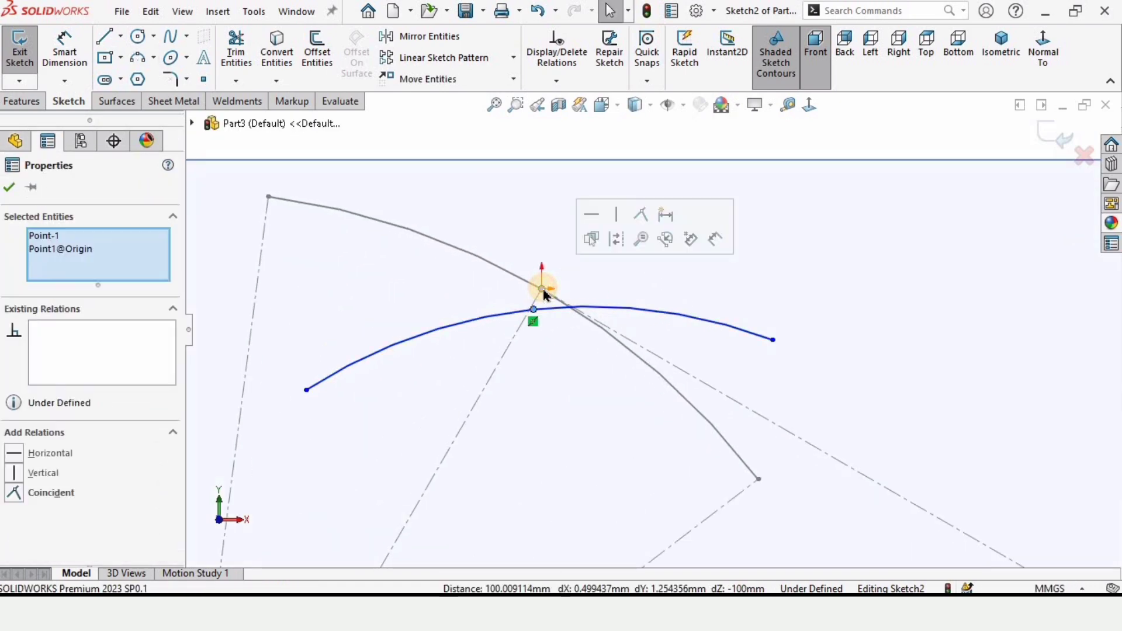
left_click(647, 217)
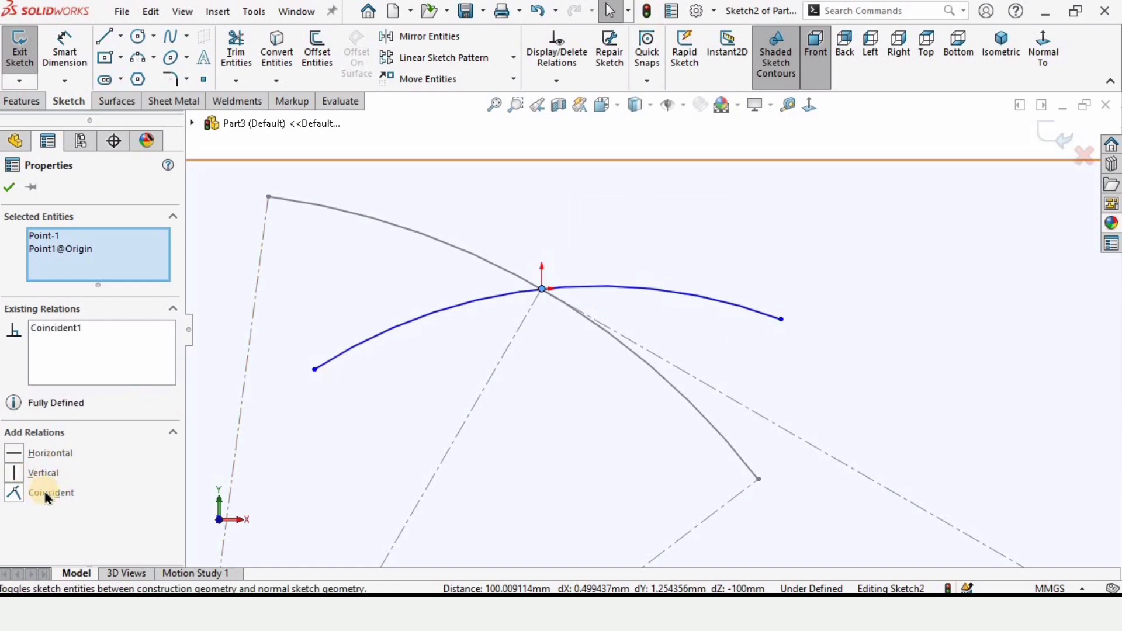
left_click(83, 270)
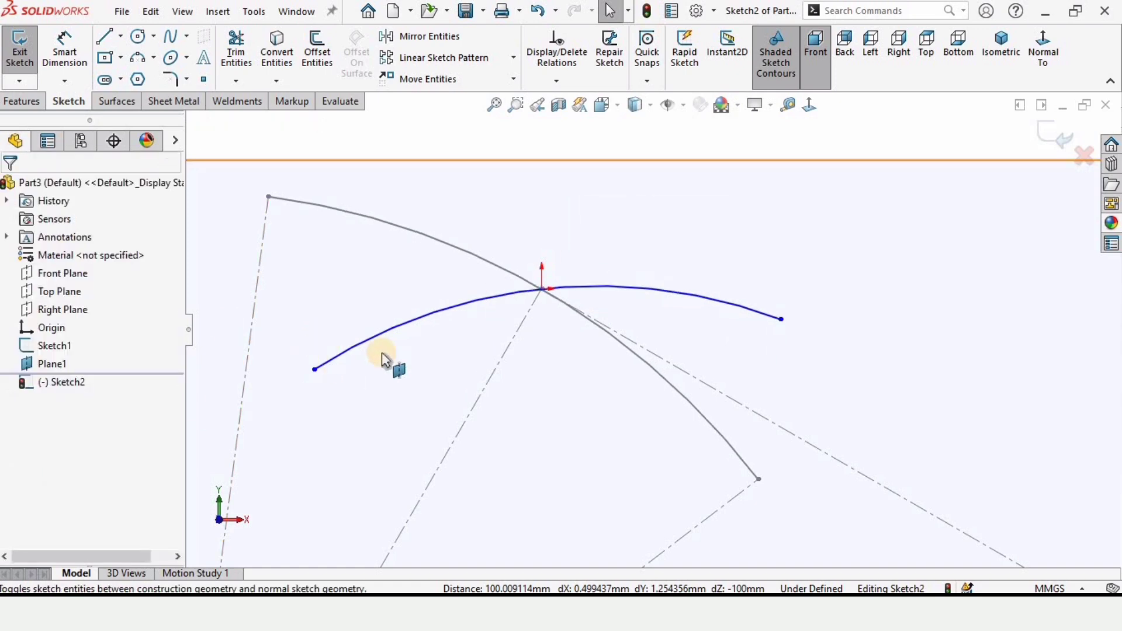
scroll(508, 367, "down", 2)
left_click(88, 70)
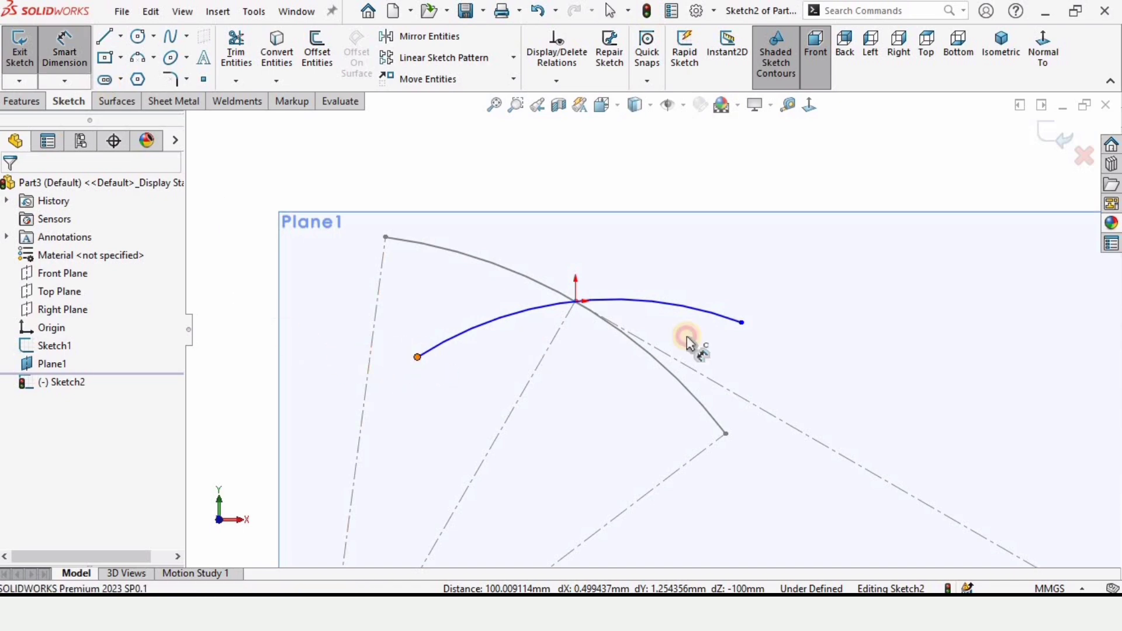
Set a 90 mm horizontal distance between the arc endpoints.
left_click(751, 330)
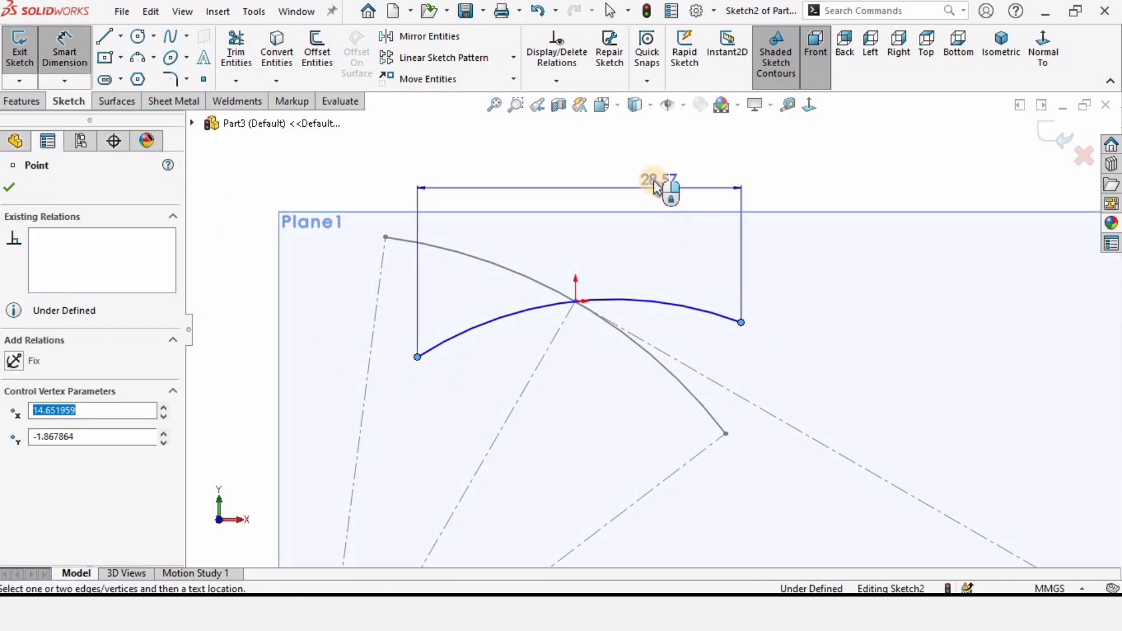
left_click(657, 182)
type("9")
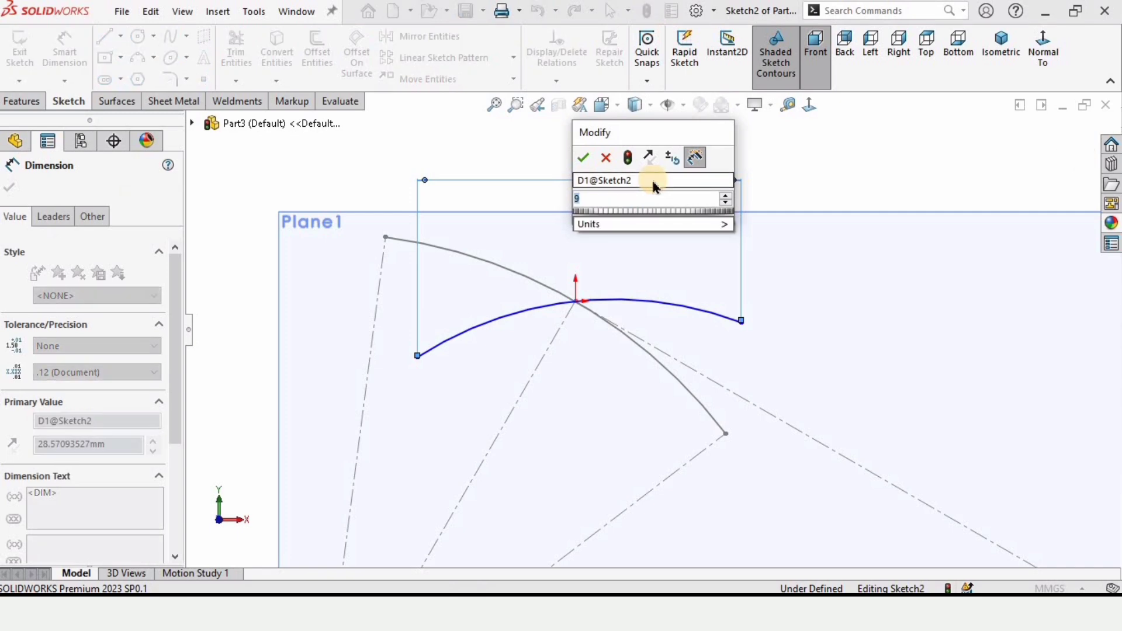
type("0")
key("Return")
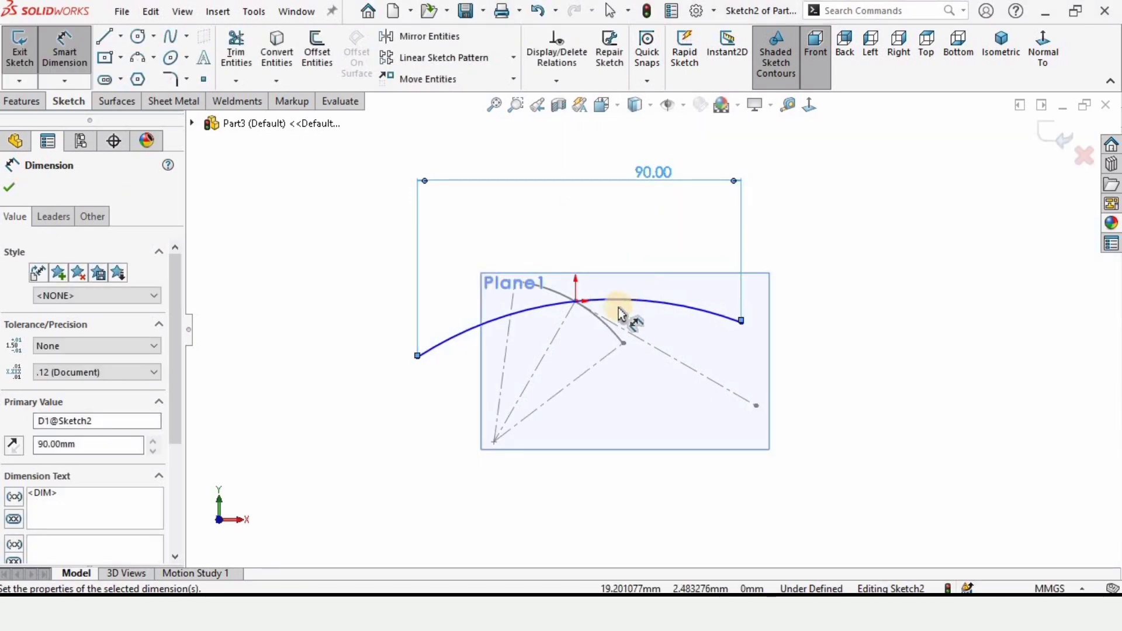
scroll(631, 320, "down", 3)
Give the Plane1 arc a 300 mm radius.
left_click(760, 311)
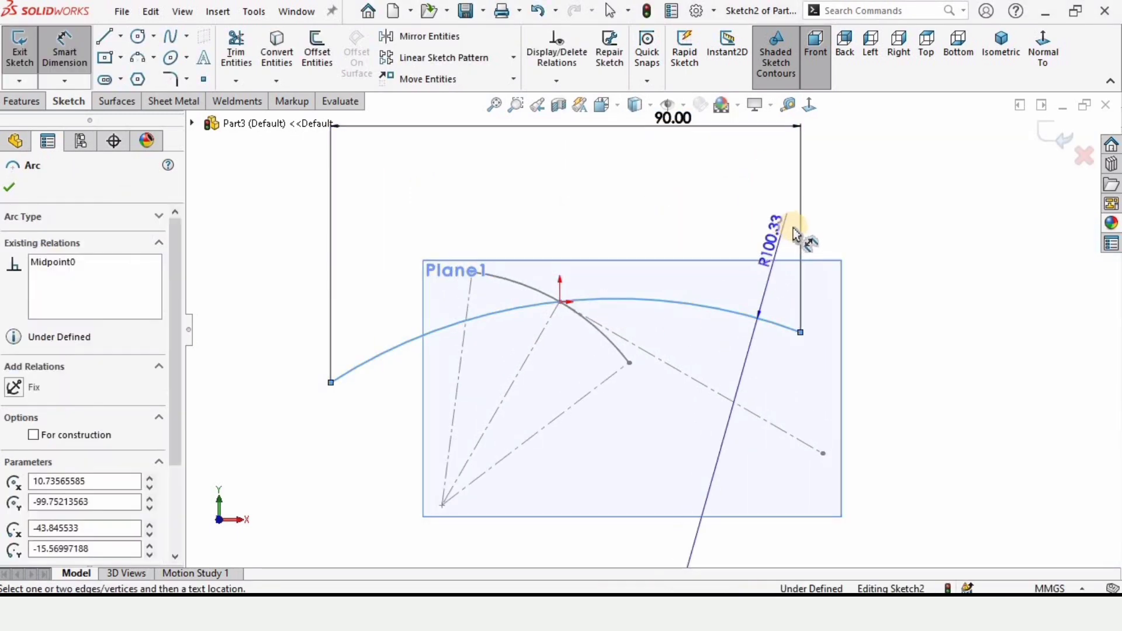
left_click(798, 233)
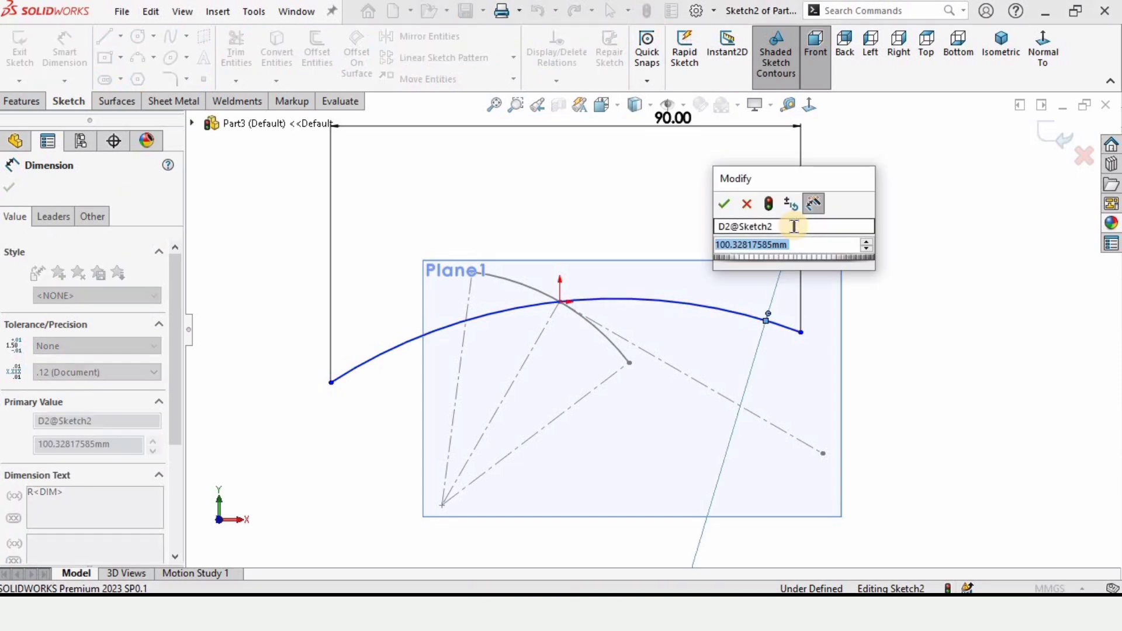
type("300")
key("Return")
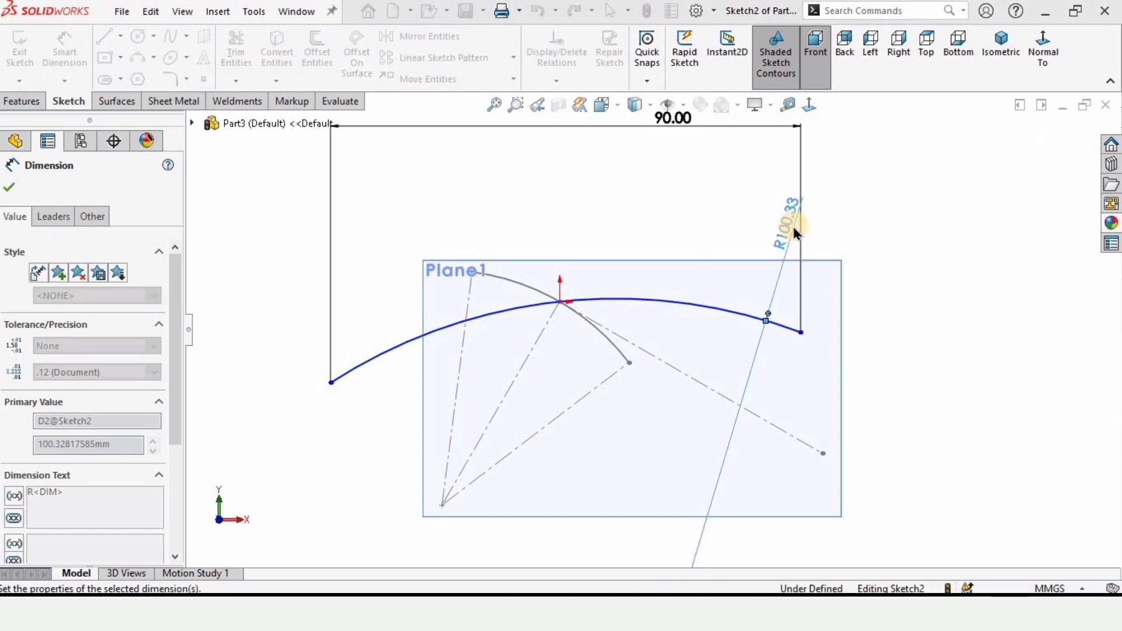
scroll(603, 293, "down", 2)
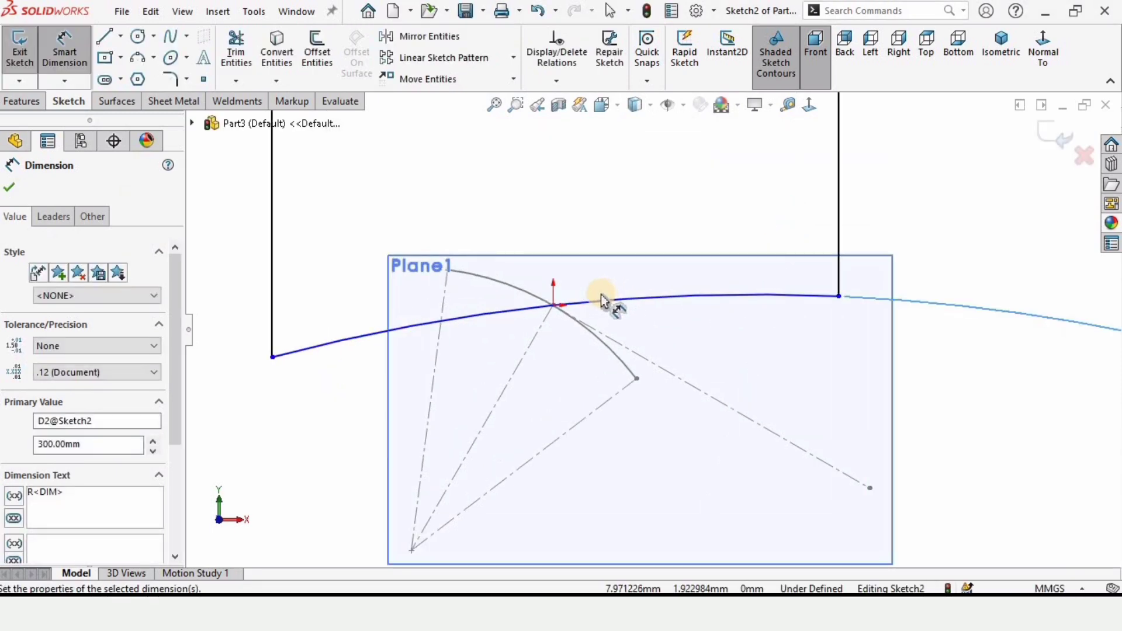
key("Escape")
scroll(541, 295, "down", 2)
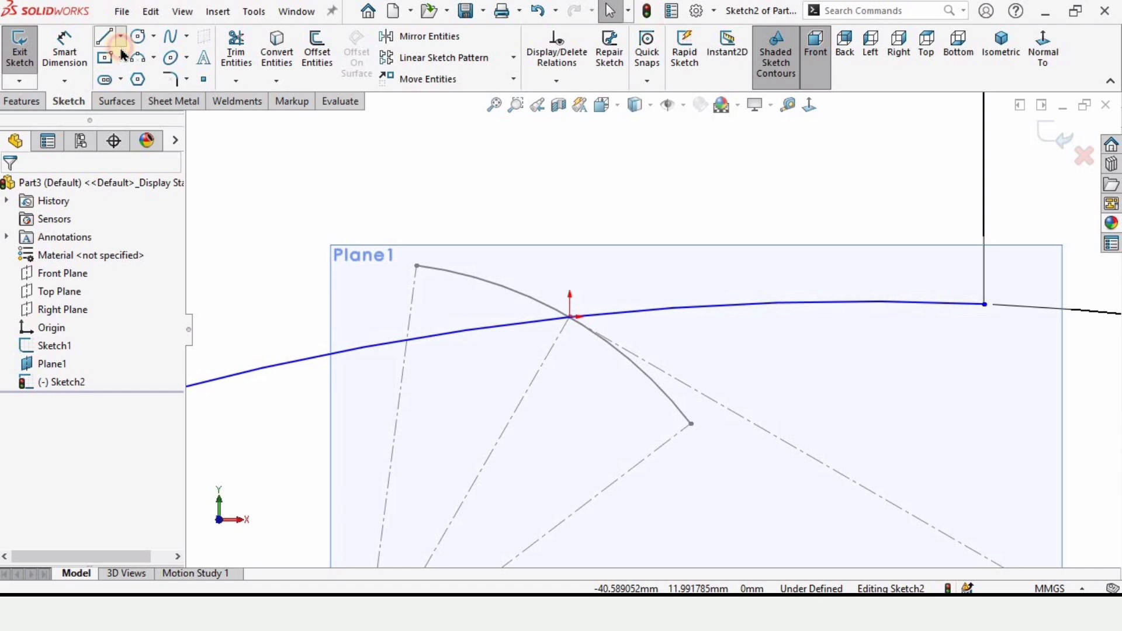
Draw a centerline from the origin point out to the left of the arc.
left_click(120, 37)
left_click(127, 76)
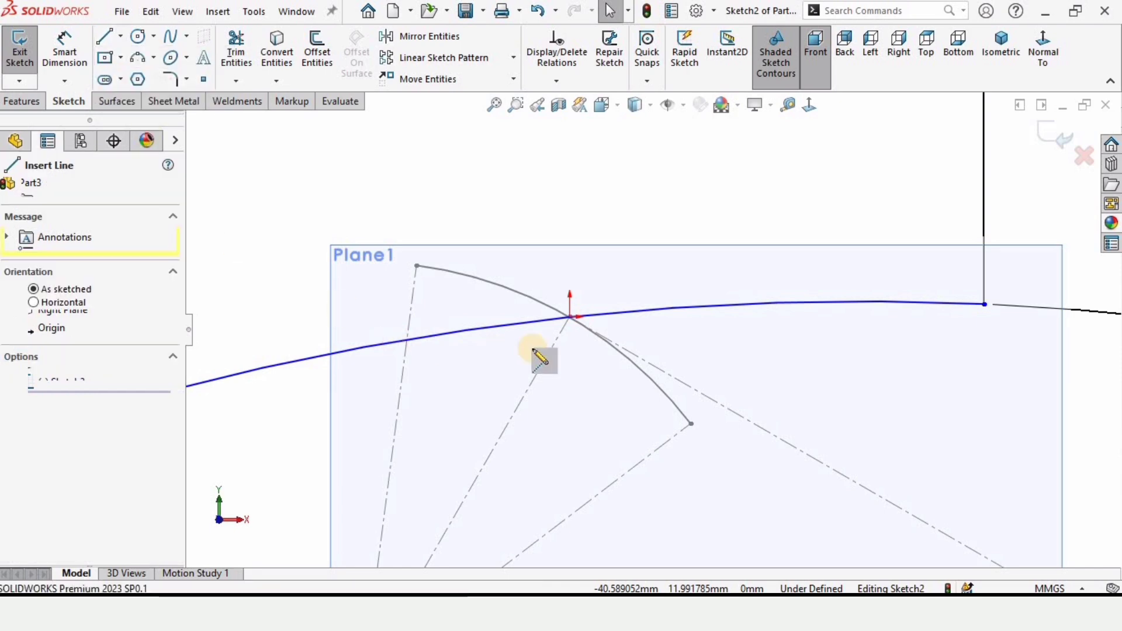
left_click(570, 317)
left_click(250, 305)
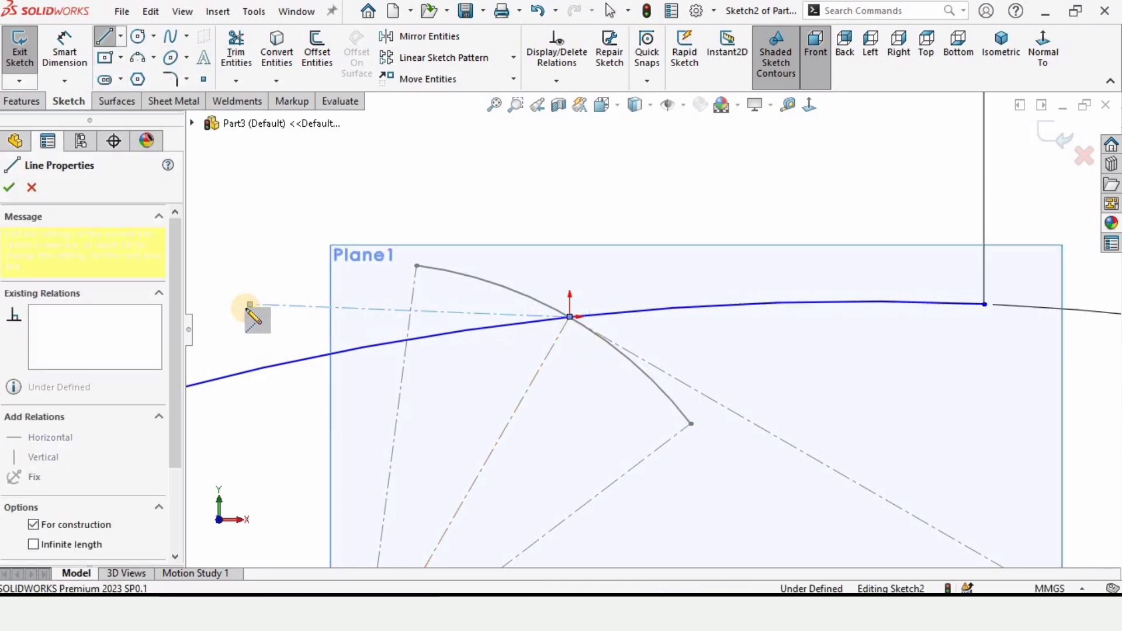
key("Escape")
Make the new centerline tangent to the arc.
left_click(280, 306)
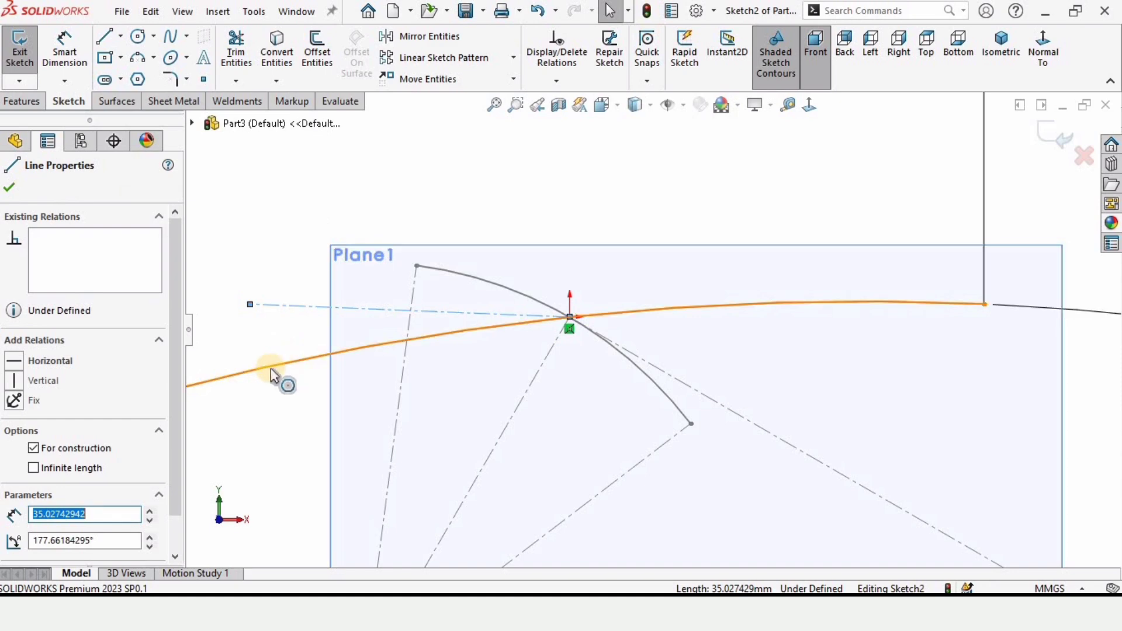
left_click(267, 372)
left_click(320, 307, "ctrl")
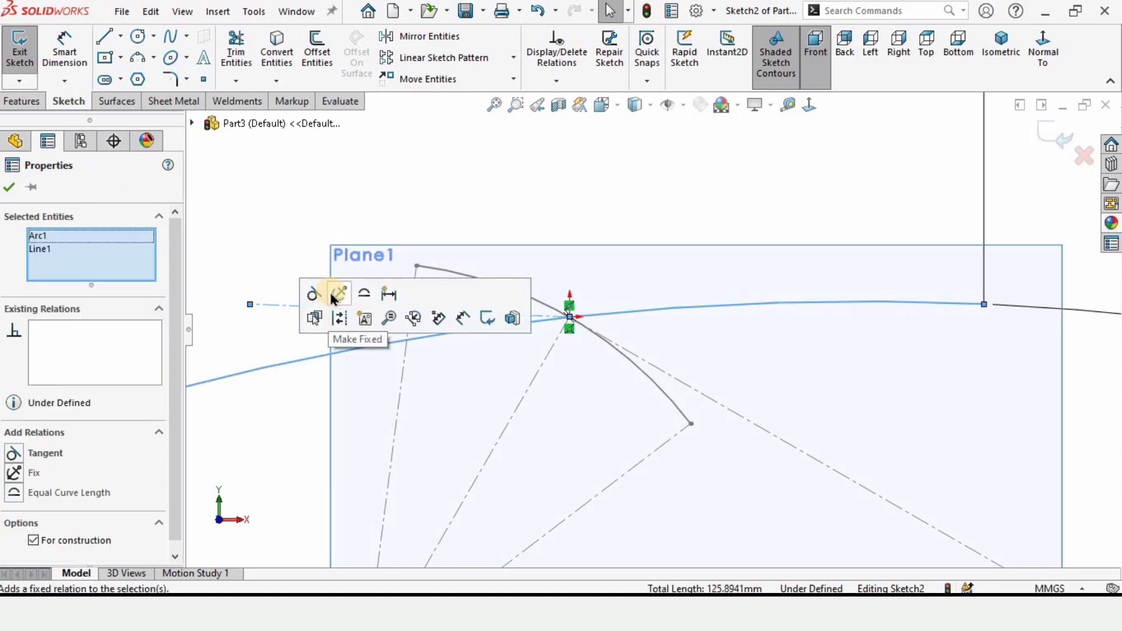
left_click(58, 455)
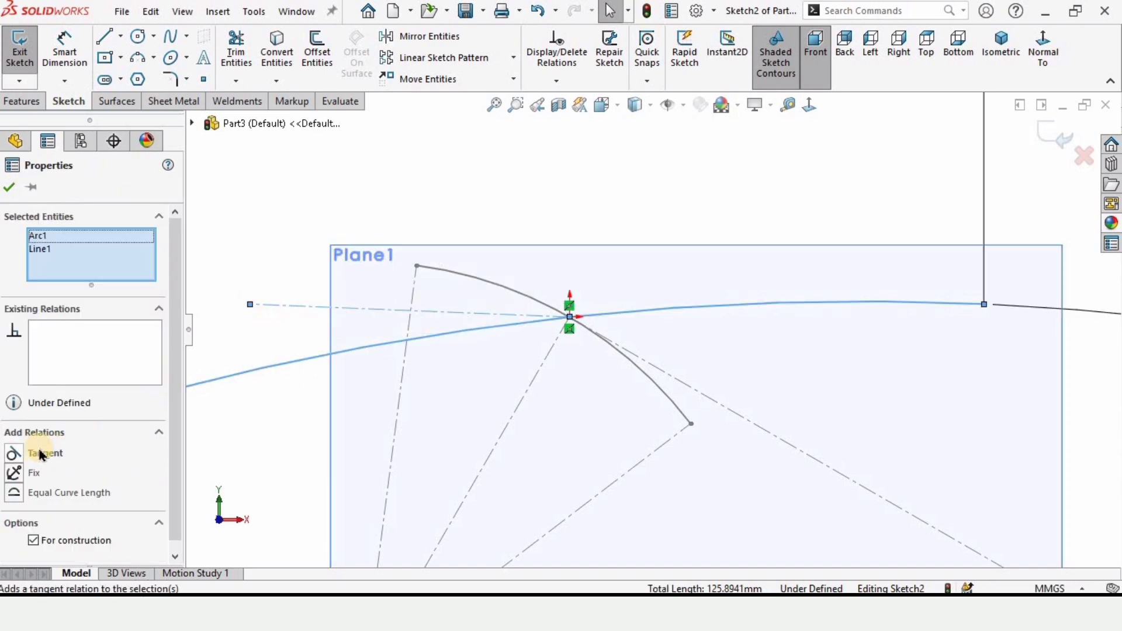
key("f")
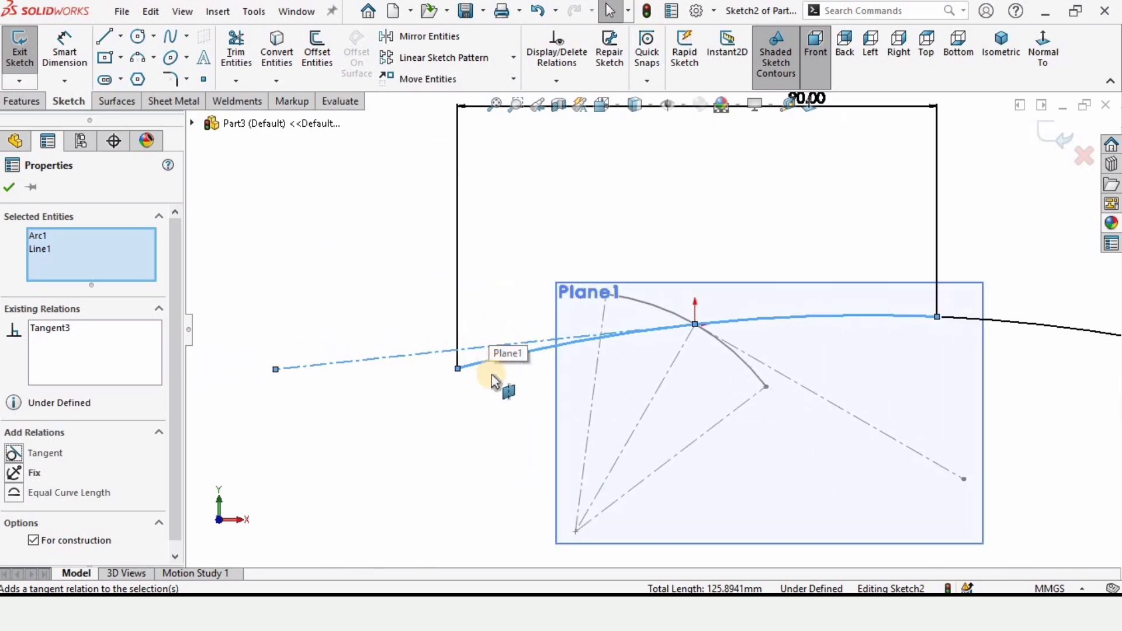
left_click(673, 302)
scroll(671, 319, "down", 2)
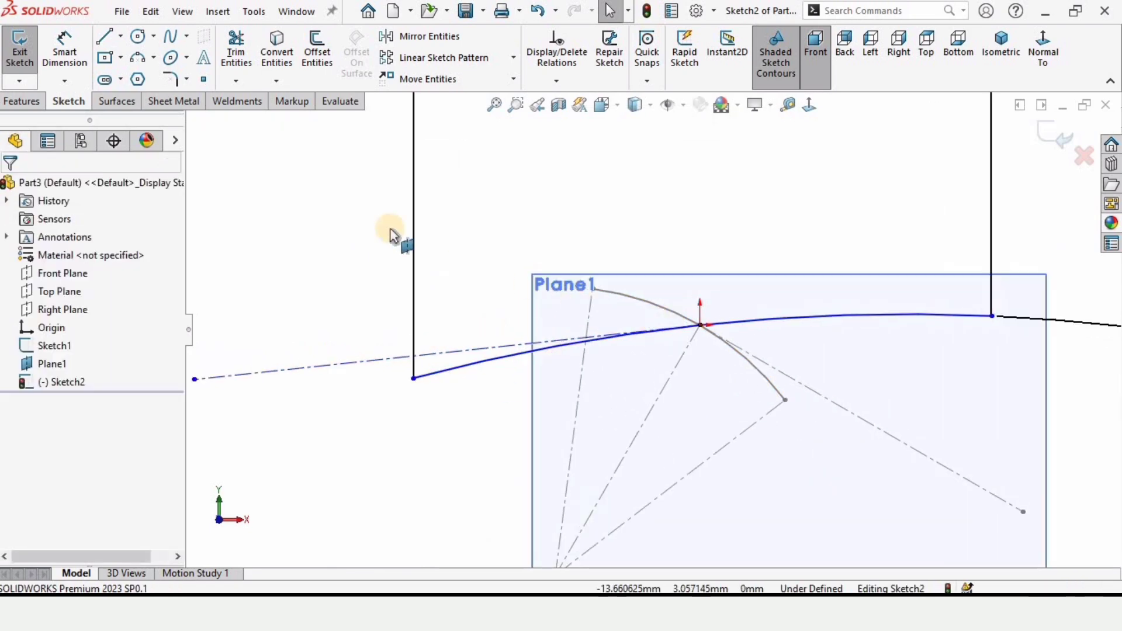
Dimension the centerline's angle to 36°.
left_click(82, 52)
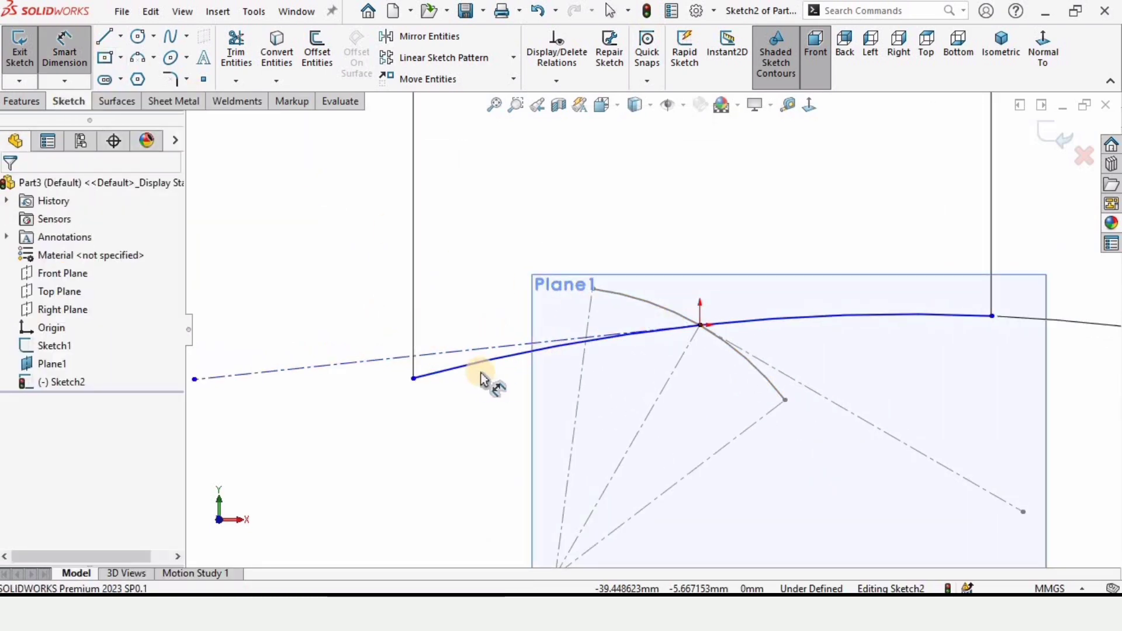
left_click(623, 354)
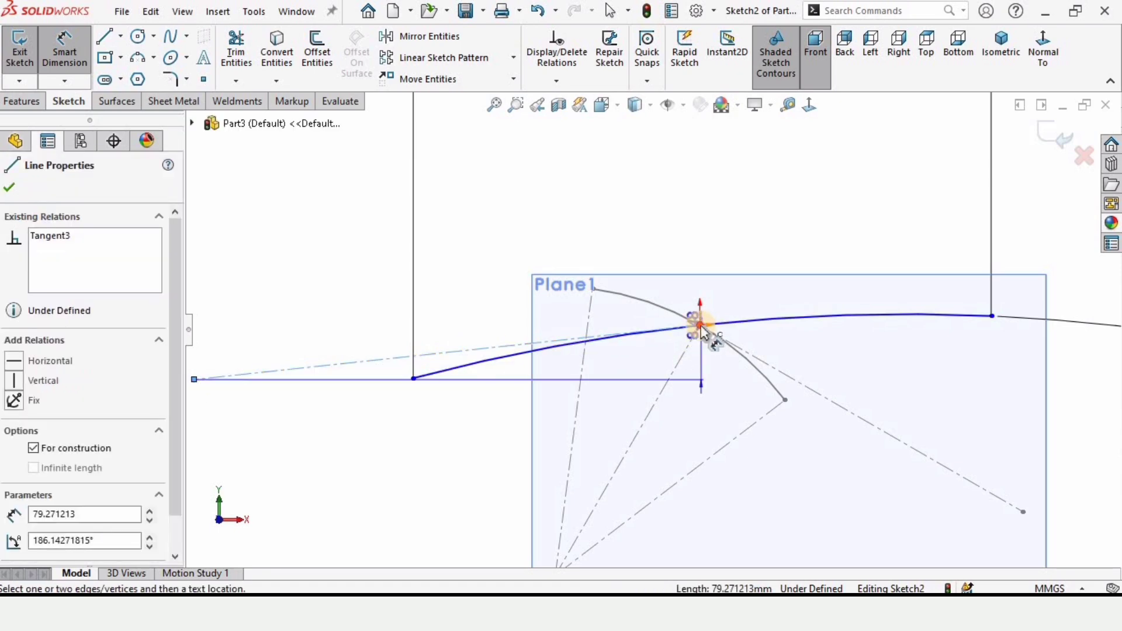
left_click(700, 326)
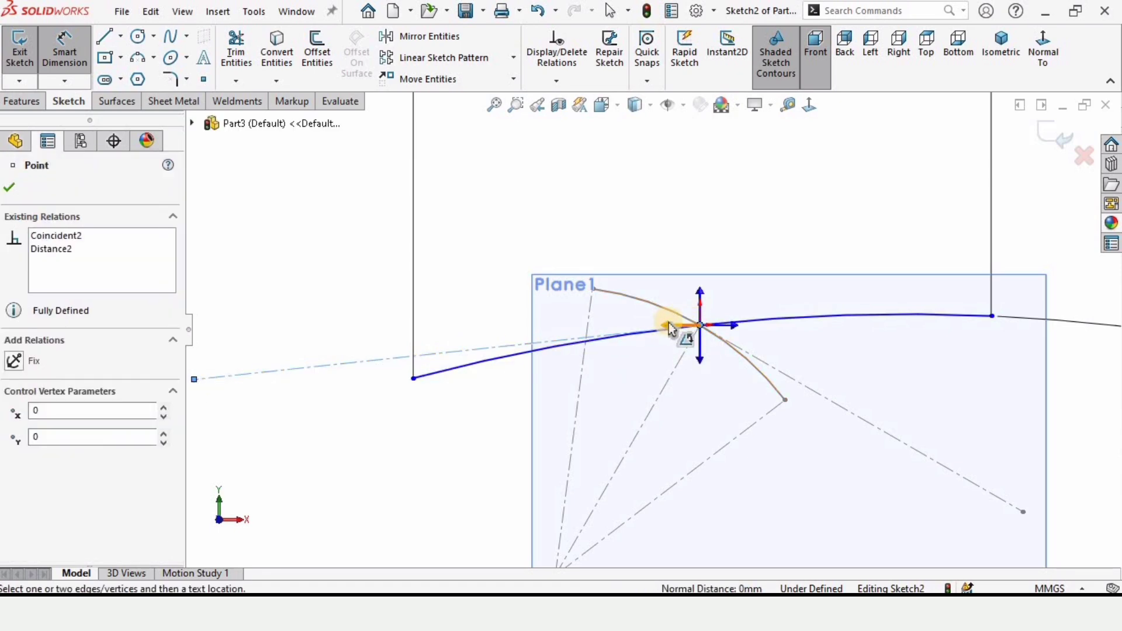
left_click(668, 326)
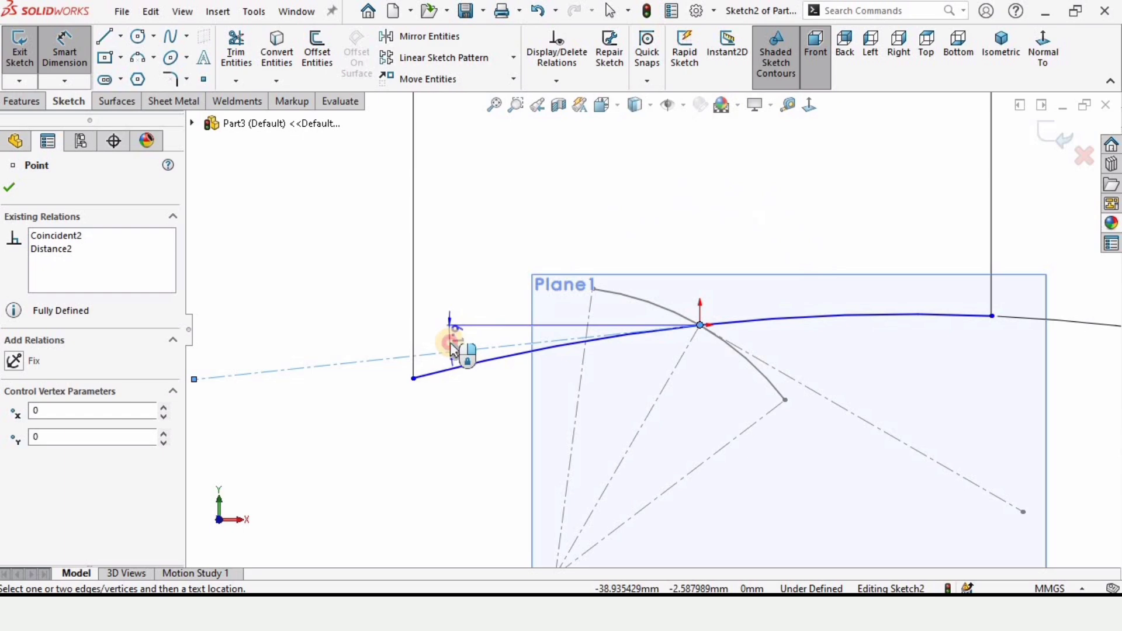
left_click(453, 349)
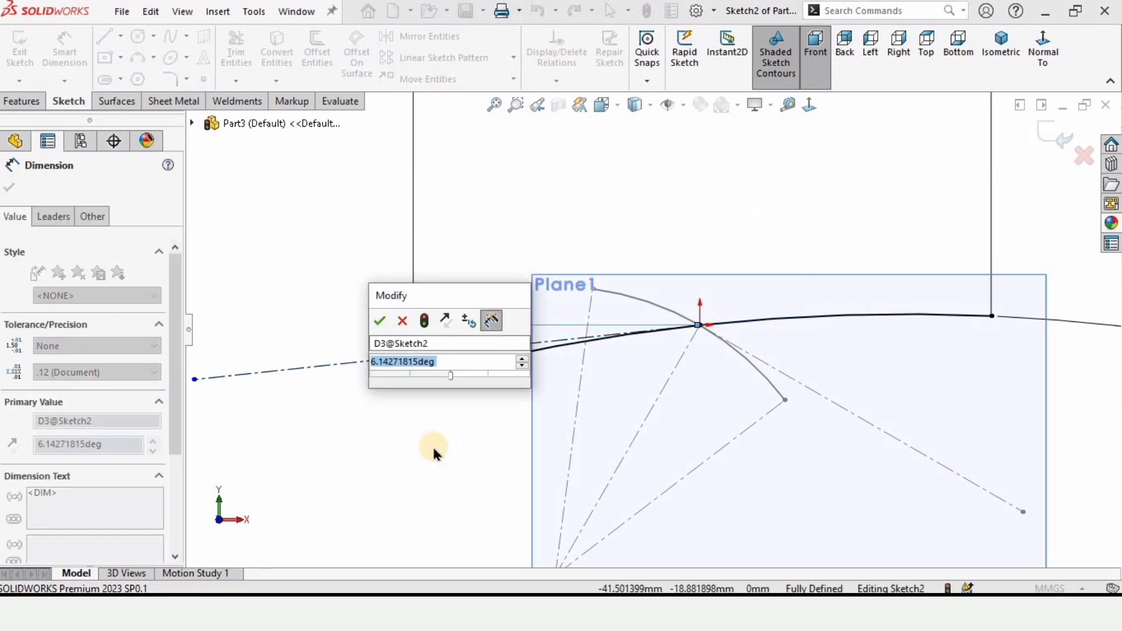
type("36")
key("Return")
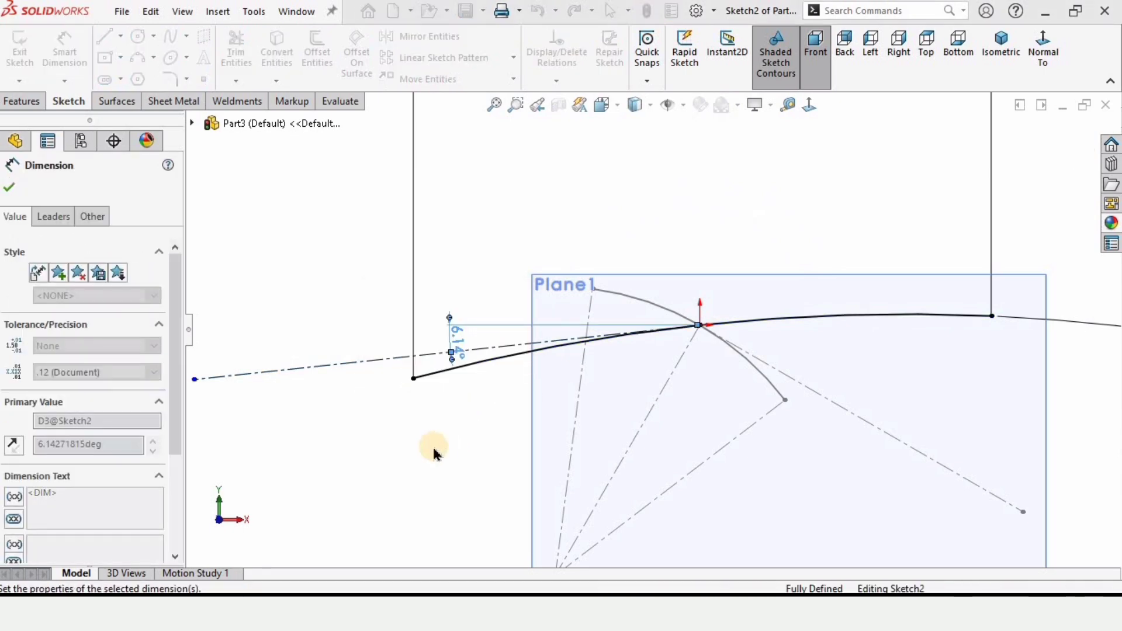
Reposition the 36° label, exit Sketch2, and orbit to view it in 3D.
scroll(661, 461, "up", 3)
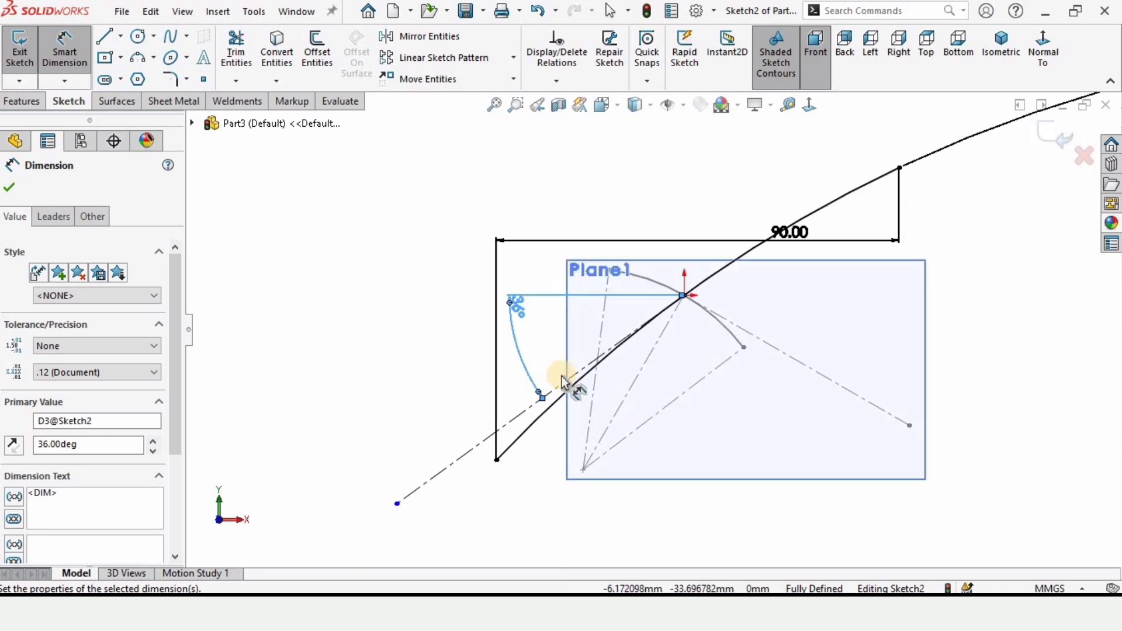
left_click_drag(520, 304, 531, 344)
scroll(739, 340, "up", 3)
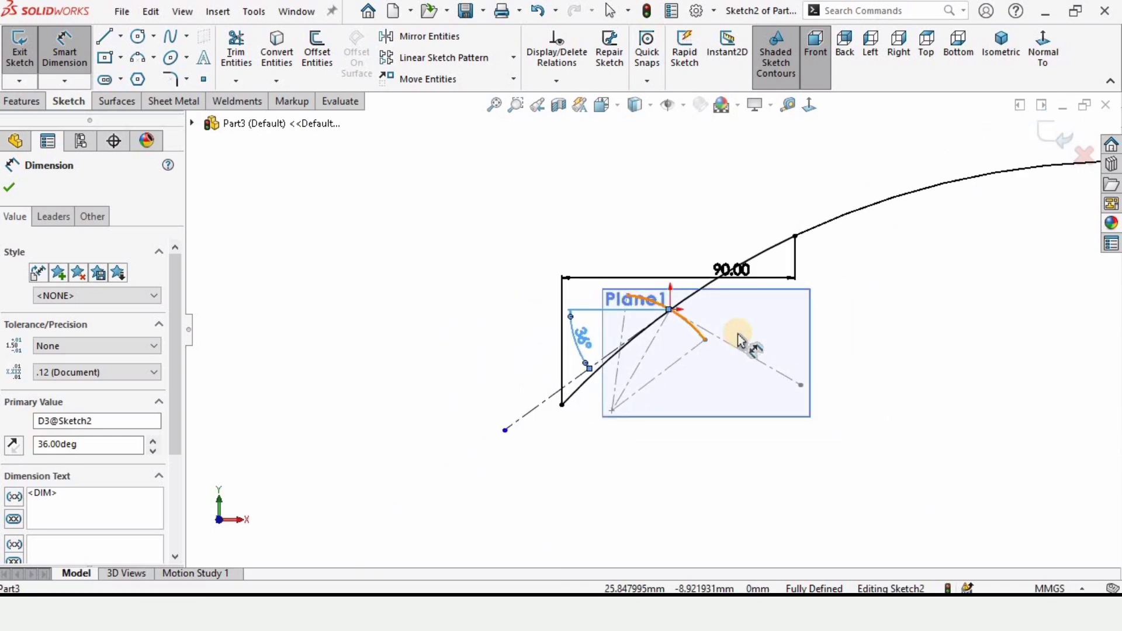
left_click(1056, 136)
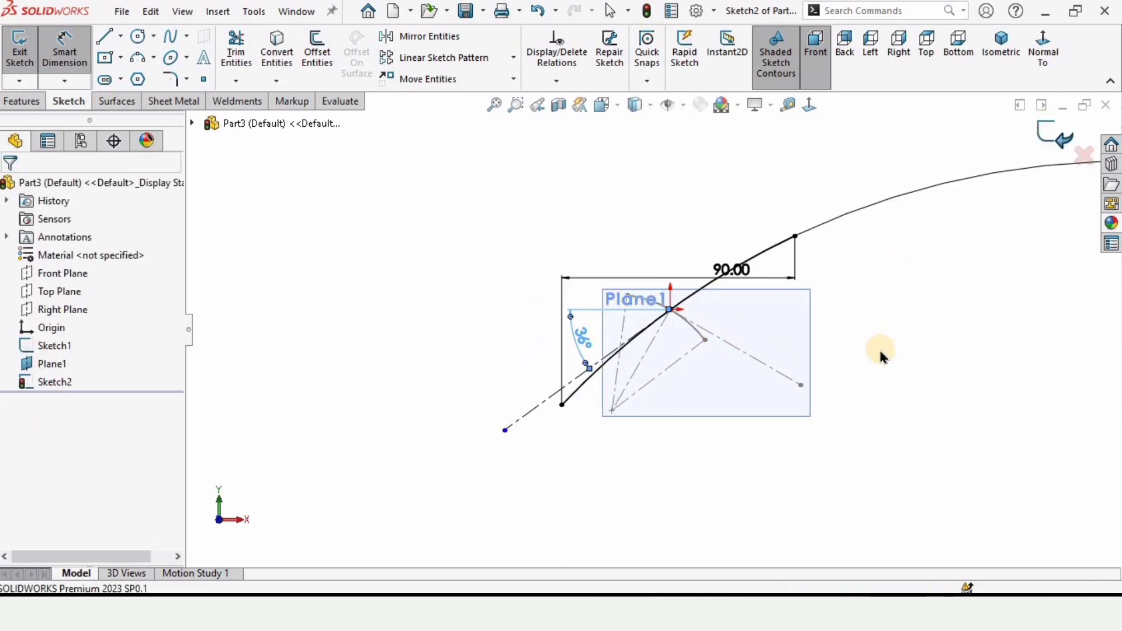
left_click(888, 429)
mouse_move(676, 333)
middle_mouse_down()
mouse_move(696, 333)
mouse_move(662, 251)
middle_mouse_up()
Hide Plane1 and bring up the surface modelling tools.
right_click(662, 253)
left_click(730, 229)
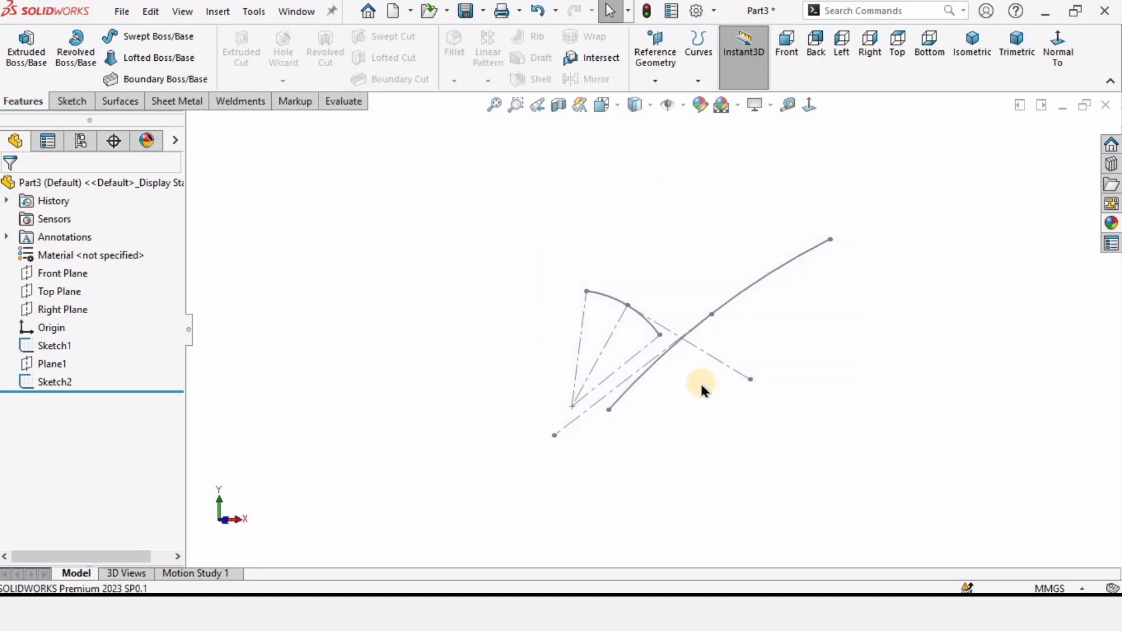
mouse_move(701, 388)
middle_mouse_down()
mouse_move(726, 380)
mouse_move(681, 416)
mouse_move(635, 405)
middle_mouse_up()
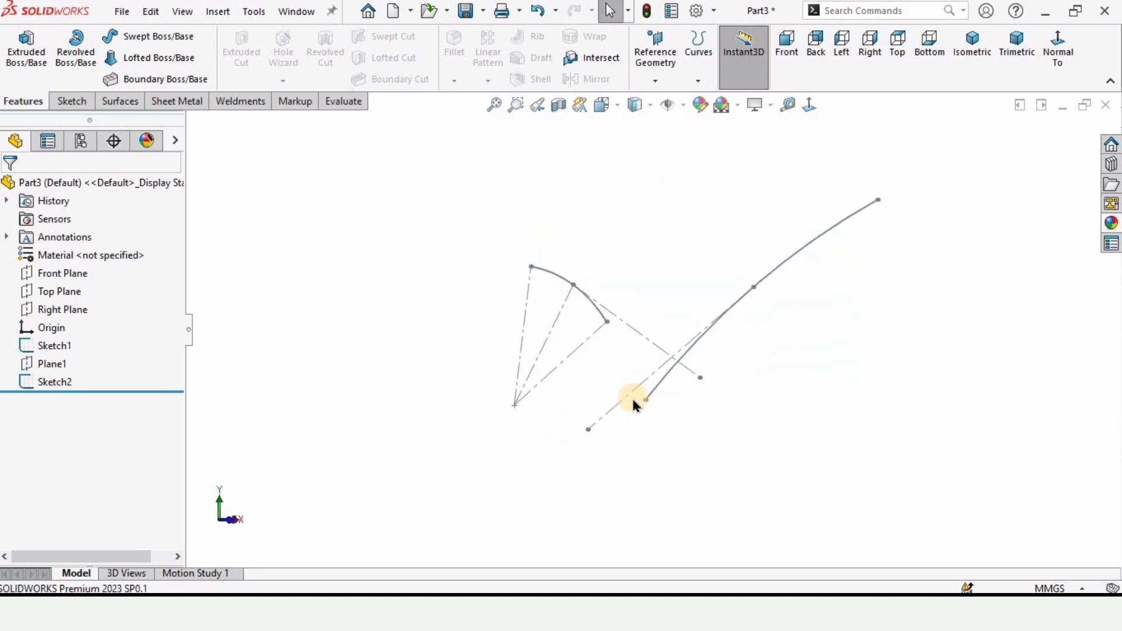
right_click(32, 105)
mouse_move(208, 153)
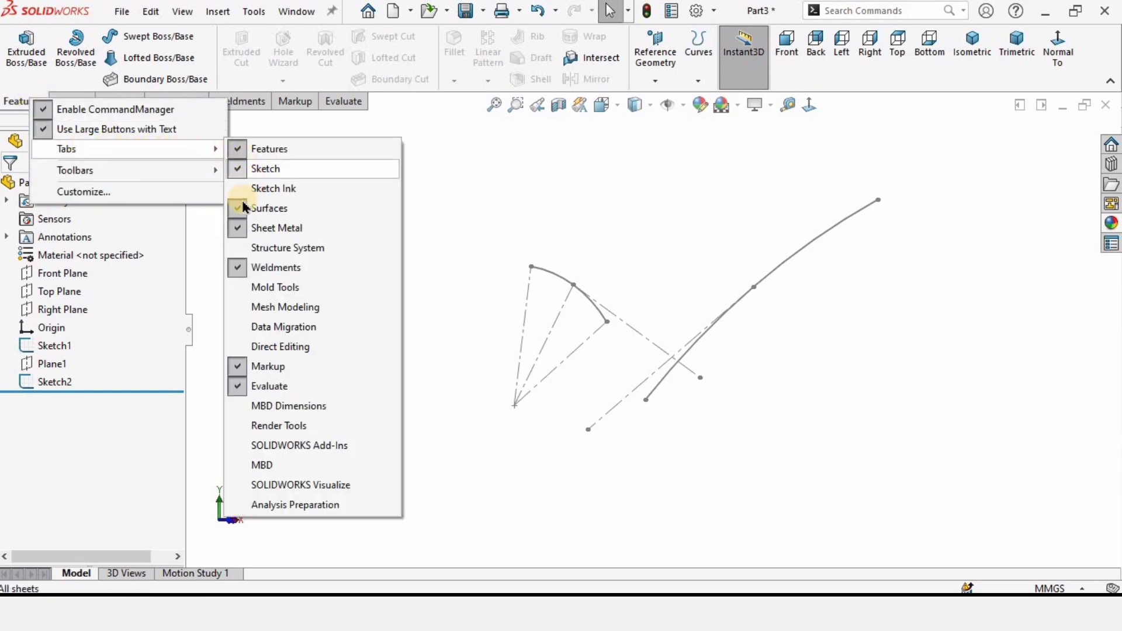
left_click(408, 181)
left_click(131, 111)
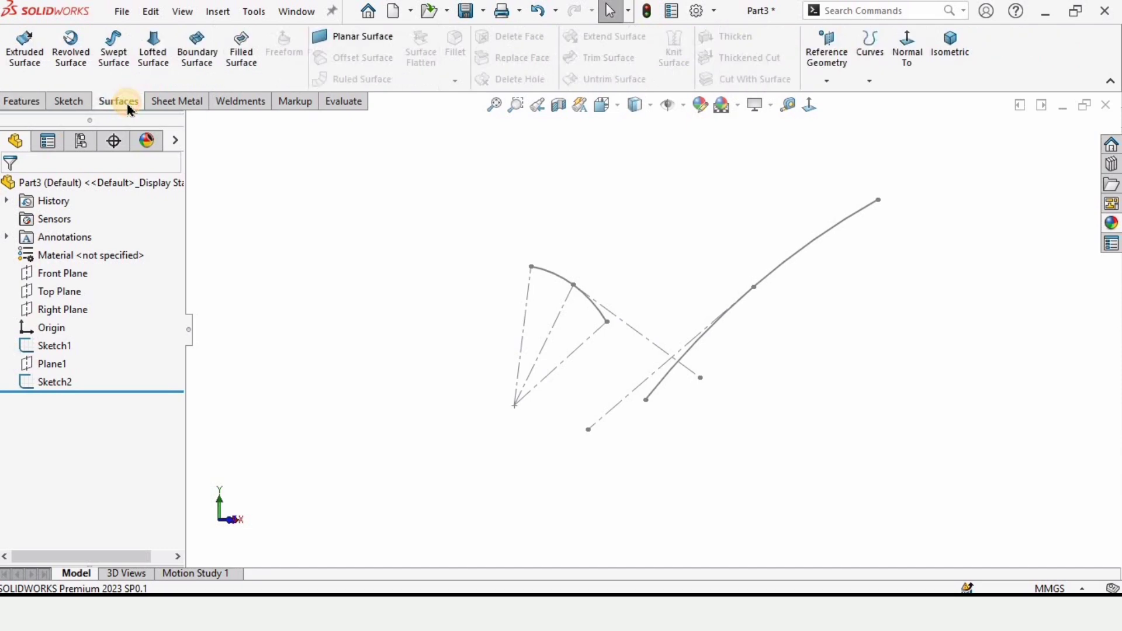
Start a lofted surface using Sketch1 and Sketch2 as profiles.
left_click(155, 55)
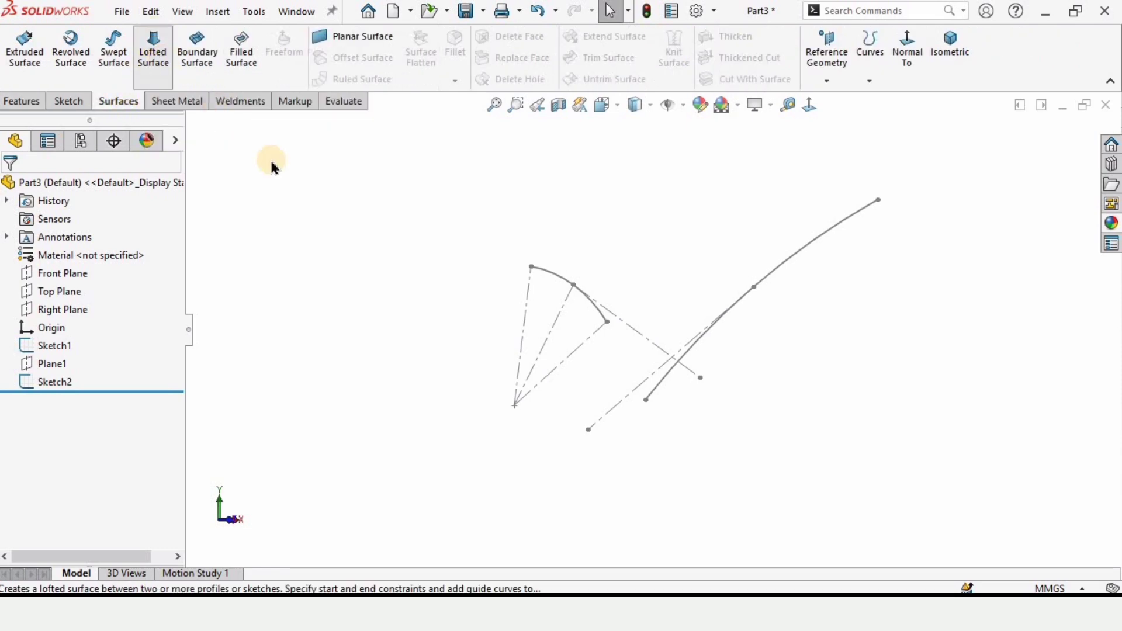
mouse_move(656, 402)
middle_mouse_down()
mouse_move(744, 358)
mouse_move(691, 316)
mouse_move(637, 303)
mouse_move(601, 341)
mouse_move(631, 357)
mouse_move(692, 229)
middle_mouse_up()
left_click(674, 229)
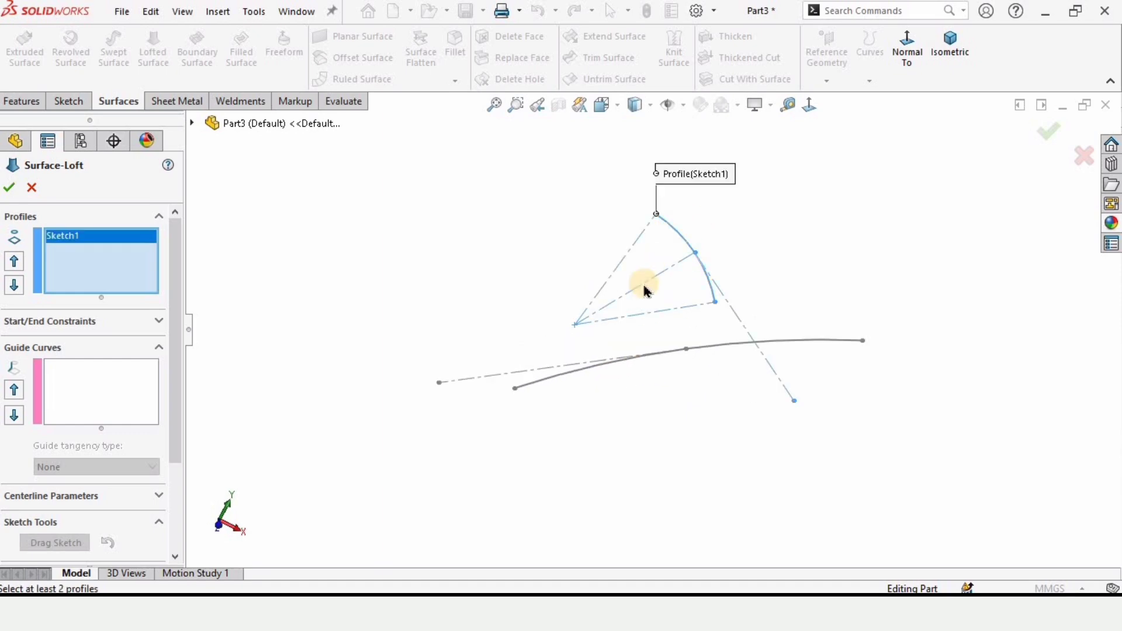
left_click(537, 384)
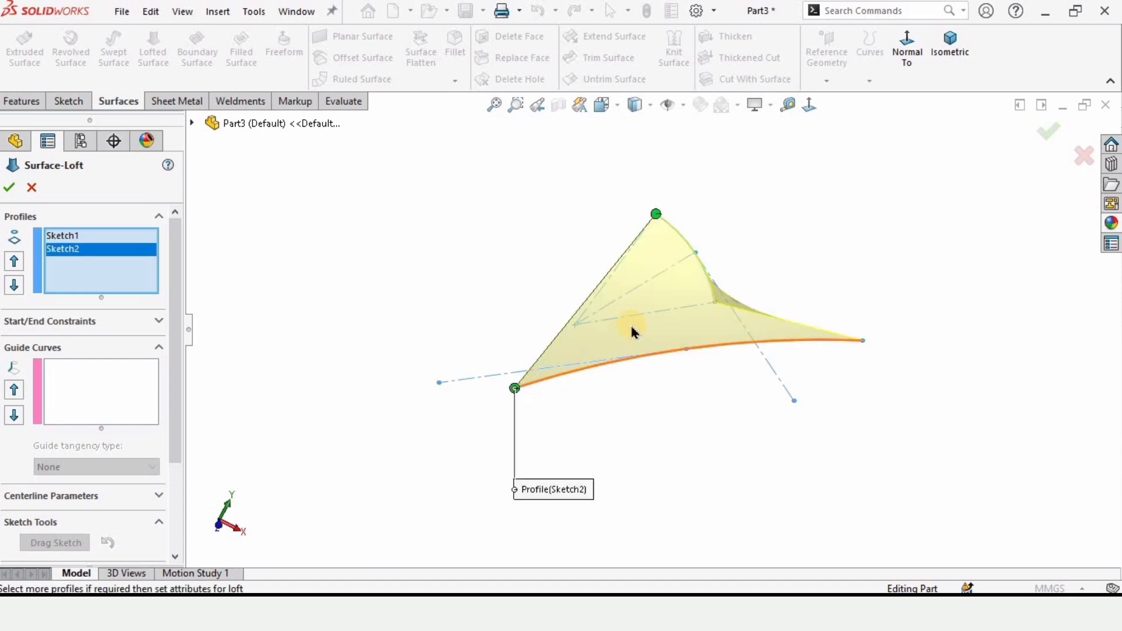
mouse_move(634, 327)
middle_mouse_down()
mouse_move(665, 498)
mouse_move(678, 288)
mouse_move(612, 325)
mouse_move(638, 342)
middle_mouse_up()
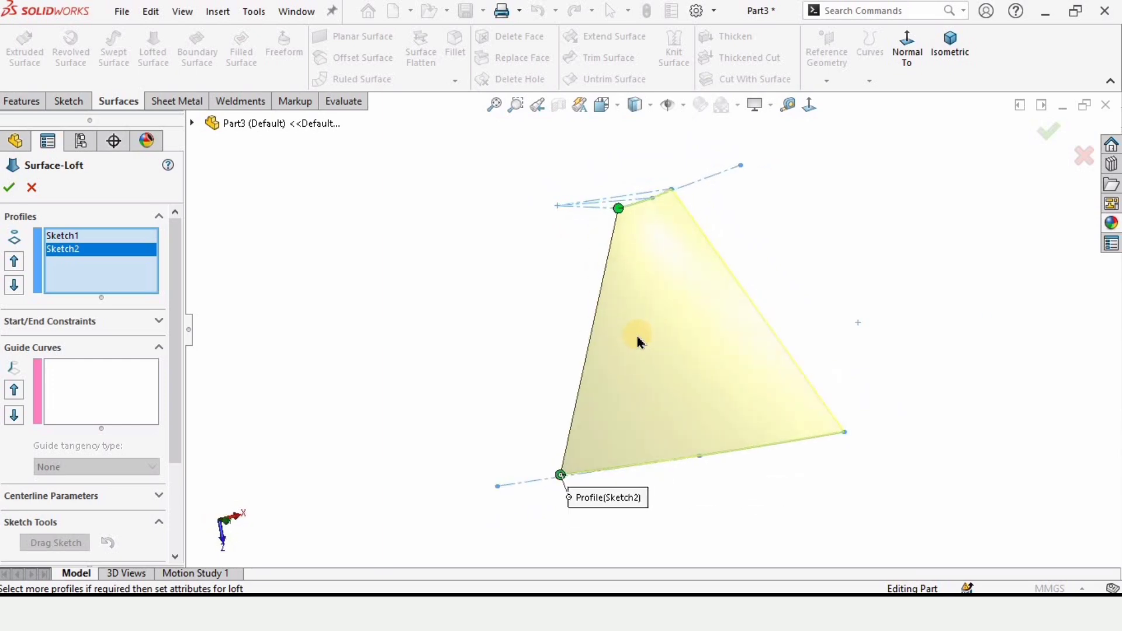
Set the loft's start and end constraints to Normal To Profile and accept it.
left_click(51, 322)
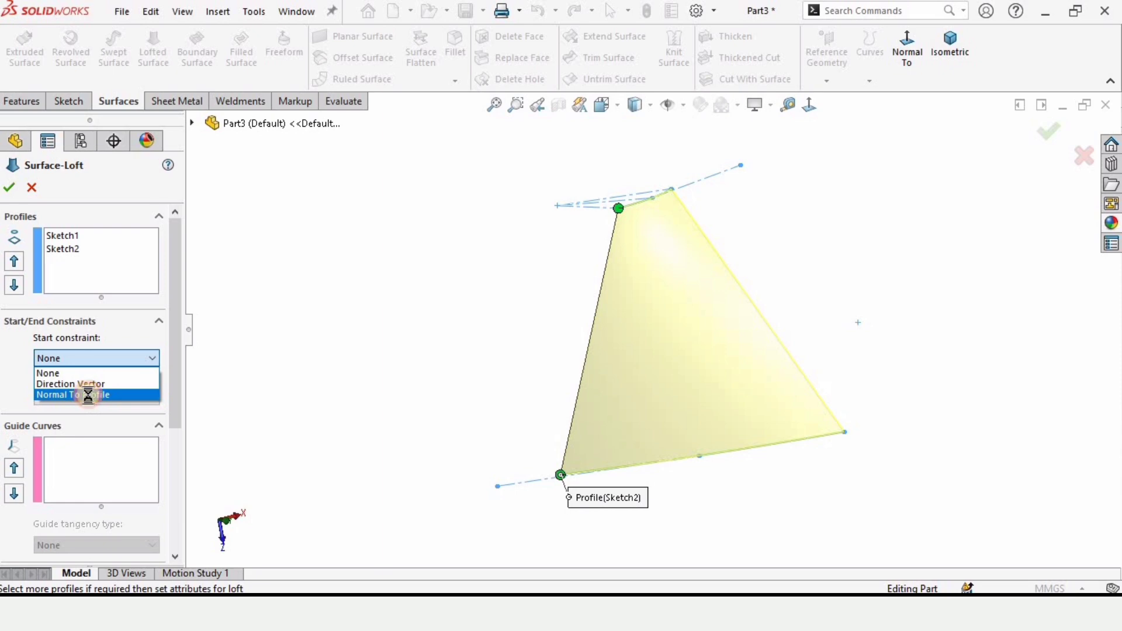
left_click(88, 393)
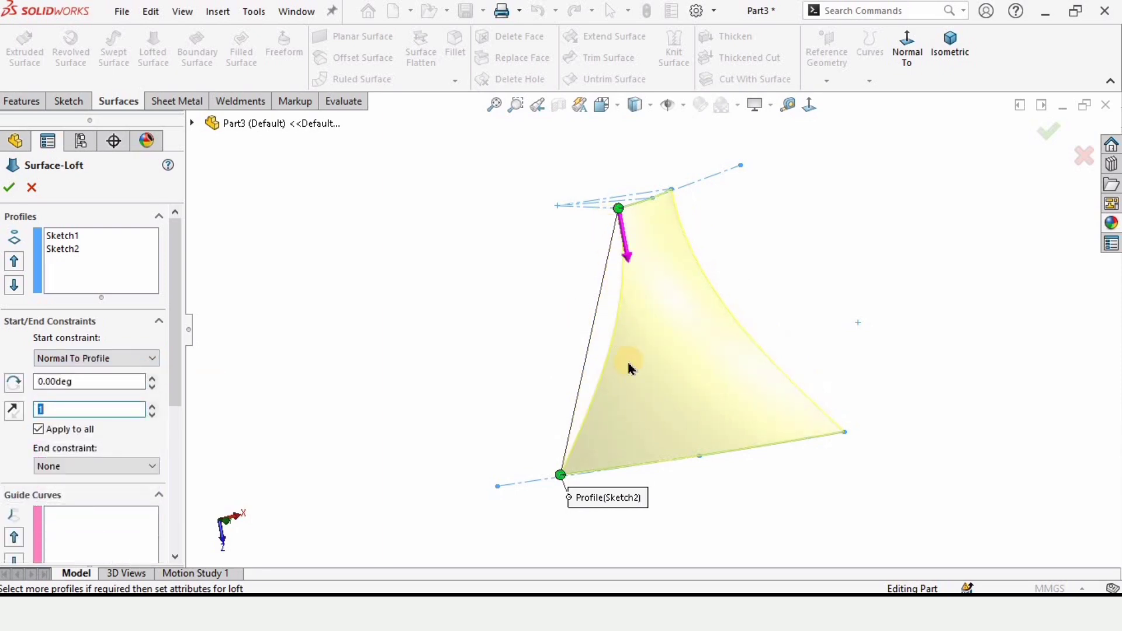
middle_click_drag(582, 373, 558, 416)
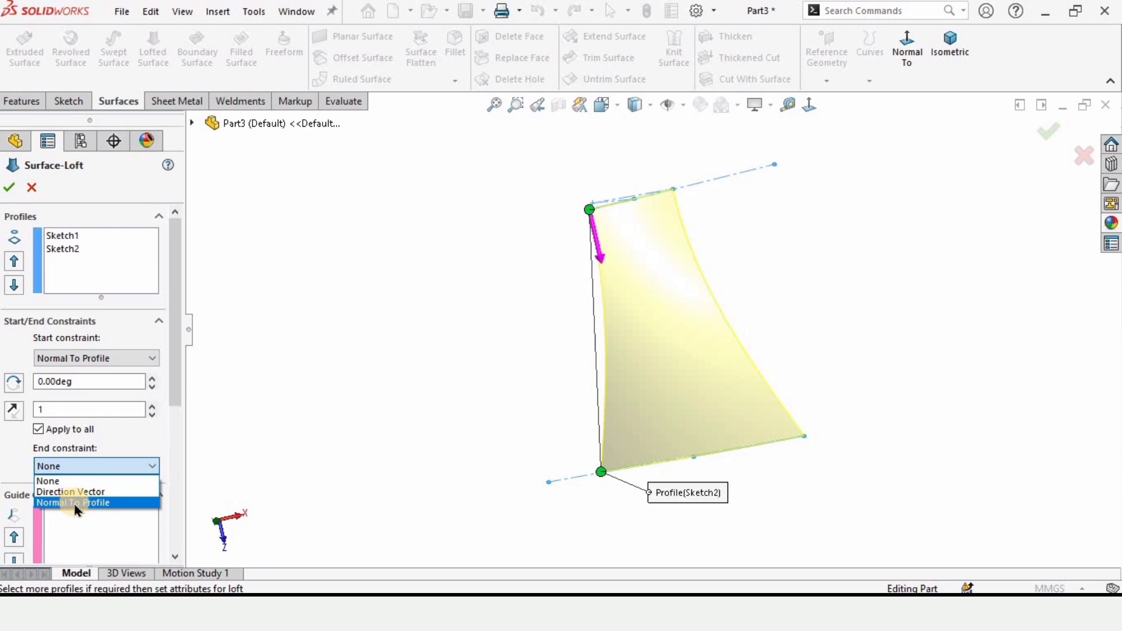
left_click(76, 502)
middle_click_drag(724, 389, 708, 388)
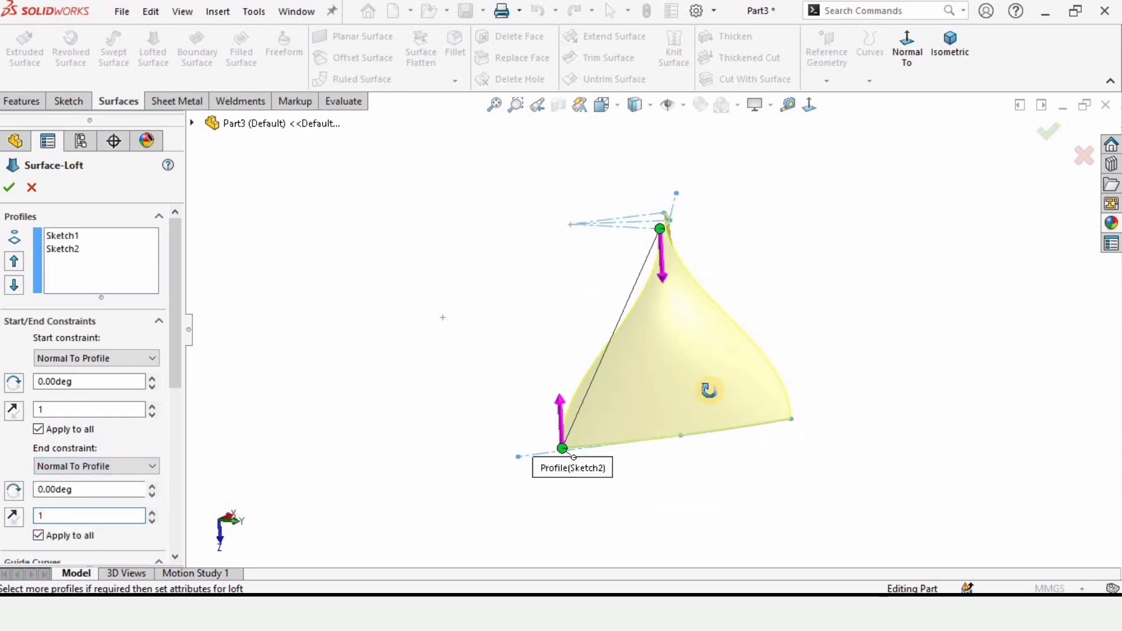
left_click(8, 189)
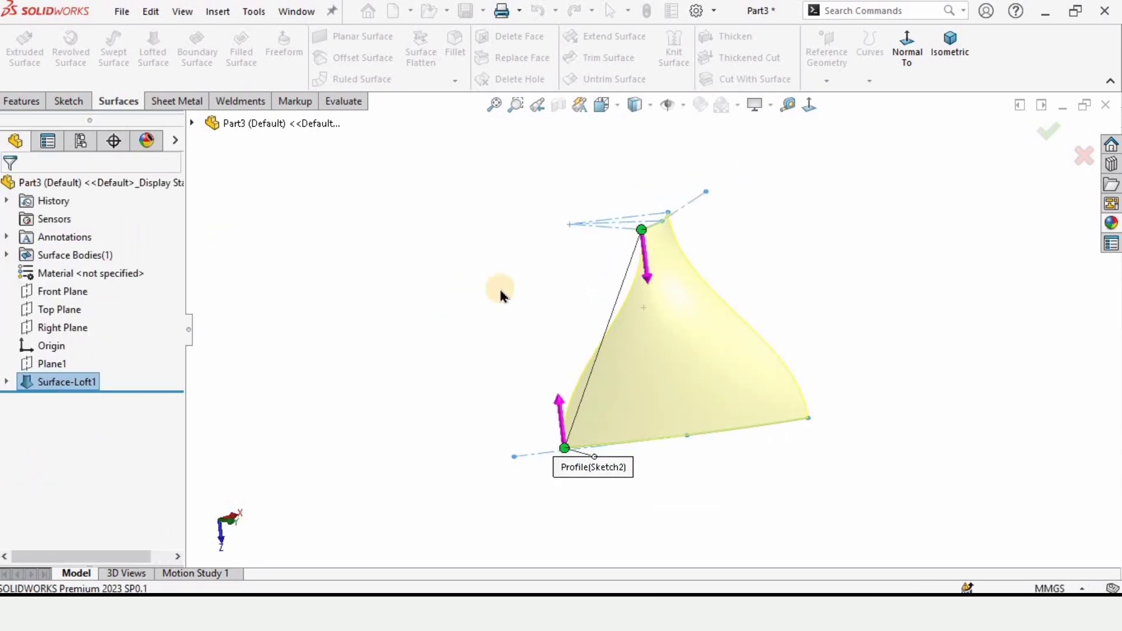
Apply matte steel from the Metal library to the lofted blade surface.
middle_click_drag(721, 348, 832, 321)
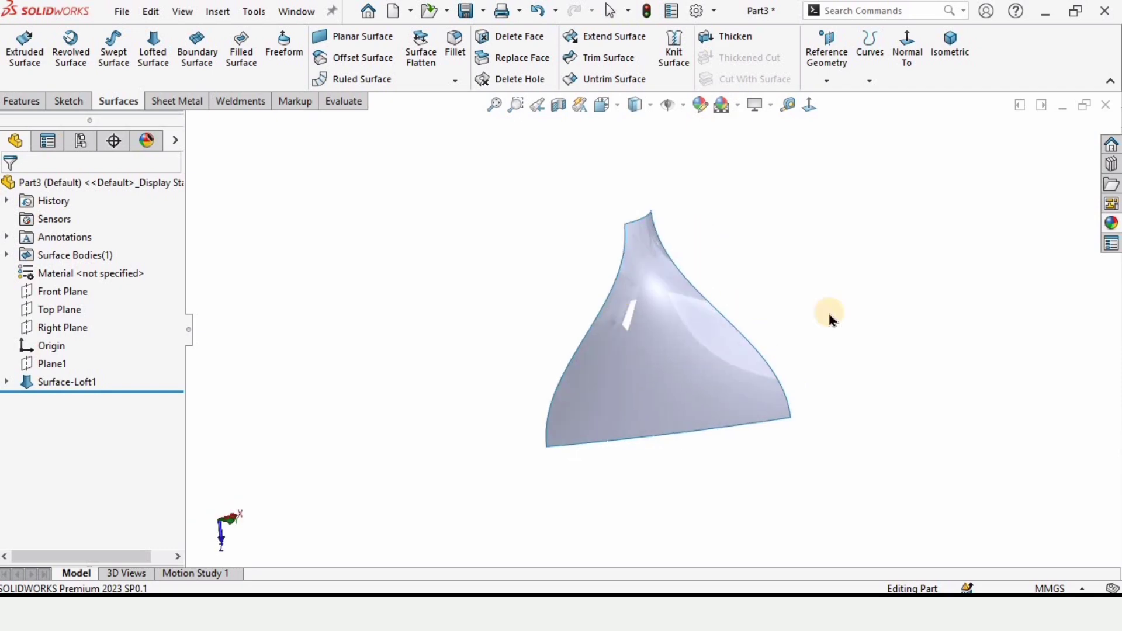
left_click(1111, 222)
left_click_drag(1033, 520, 639, 435)
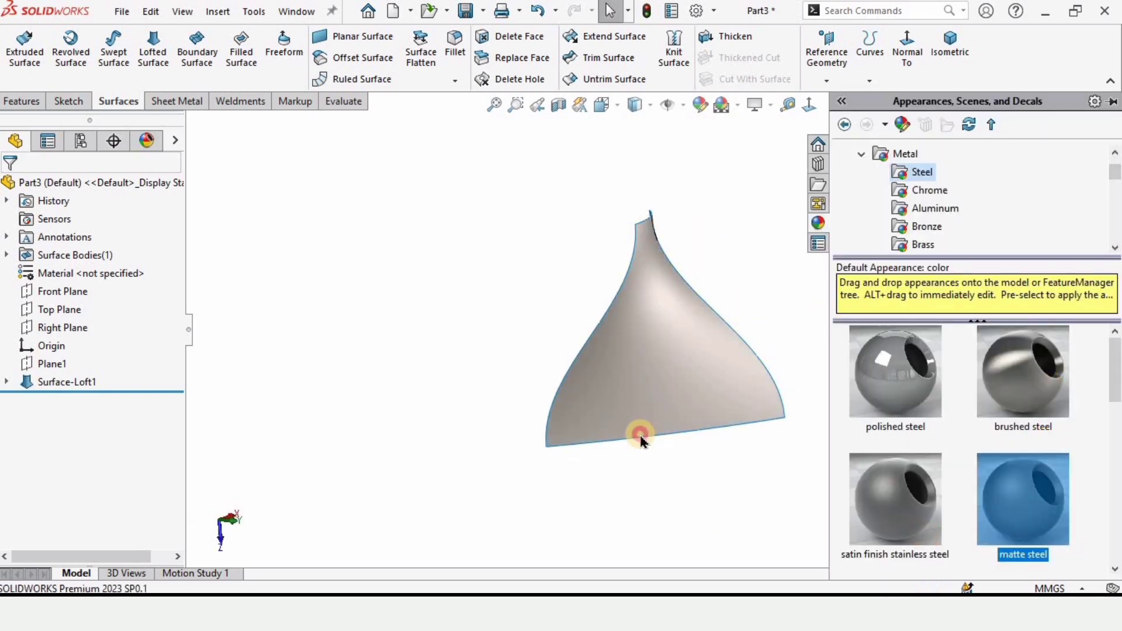
middle_click_drag(633, 333, 522, 443)
left_click(66, 309)
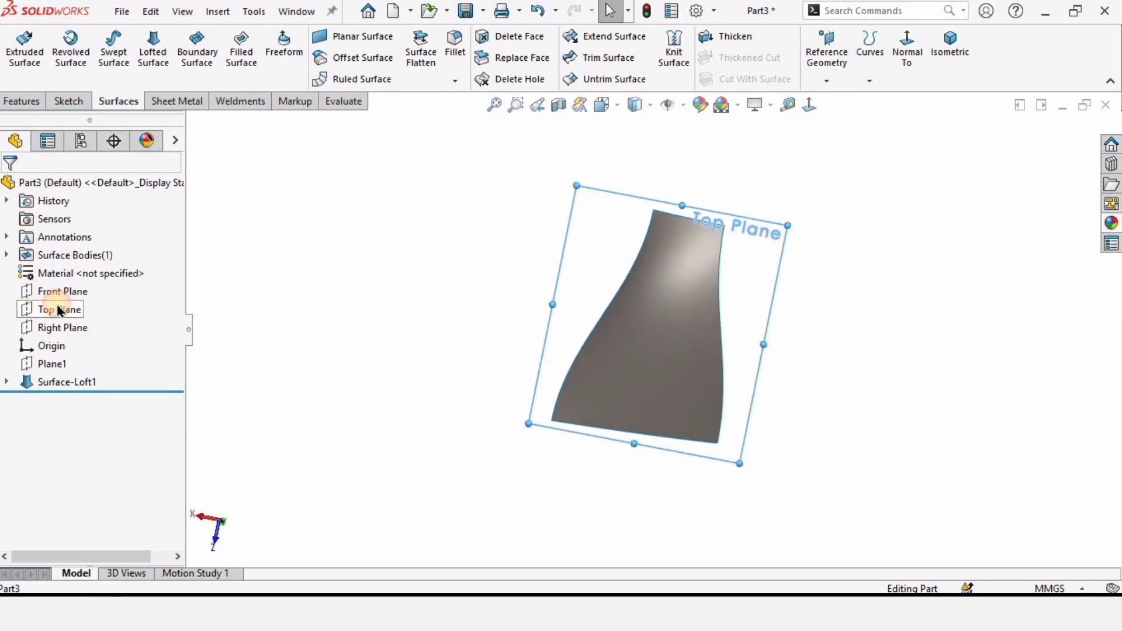
Start a sketch on Top Plane and draw a closed three-line triangle from the top point.
left_click(107, 285)
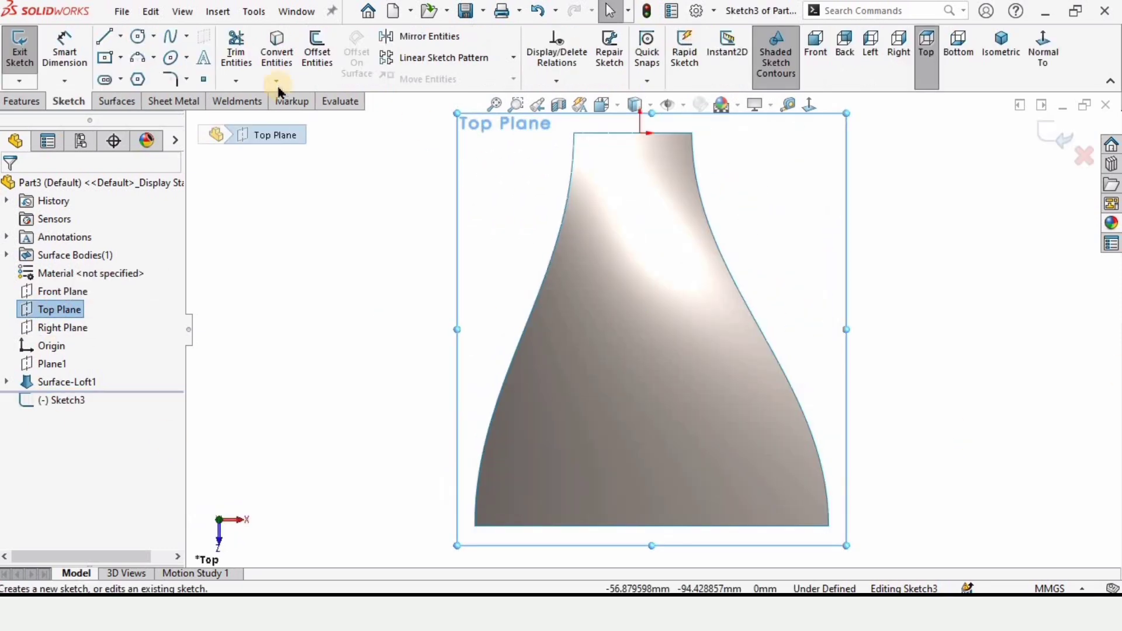
left_click(100, 39)
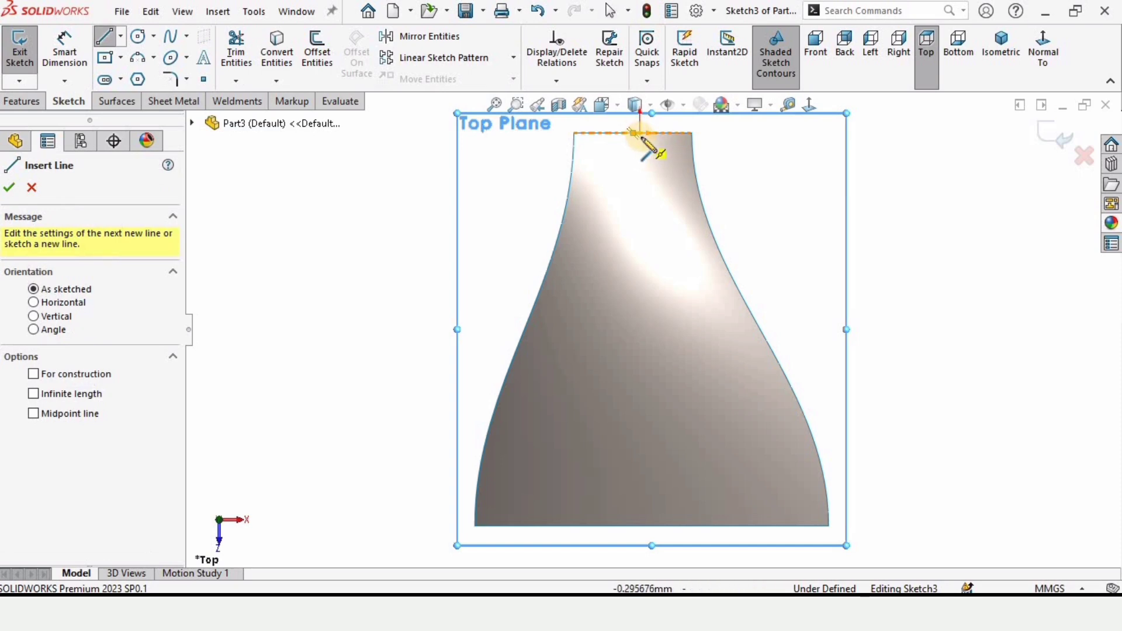
mouse_move(640, 134)
left_mouse_down()
mouse_move(521, 370)
mouse_move(521, 476)
mouse_move(526, 464)
left_mouse_up()
left_click(762, 462)
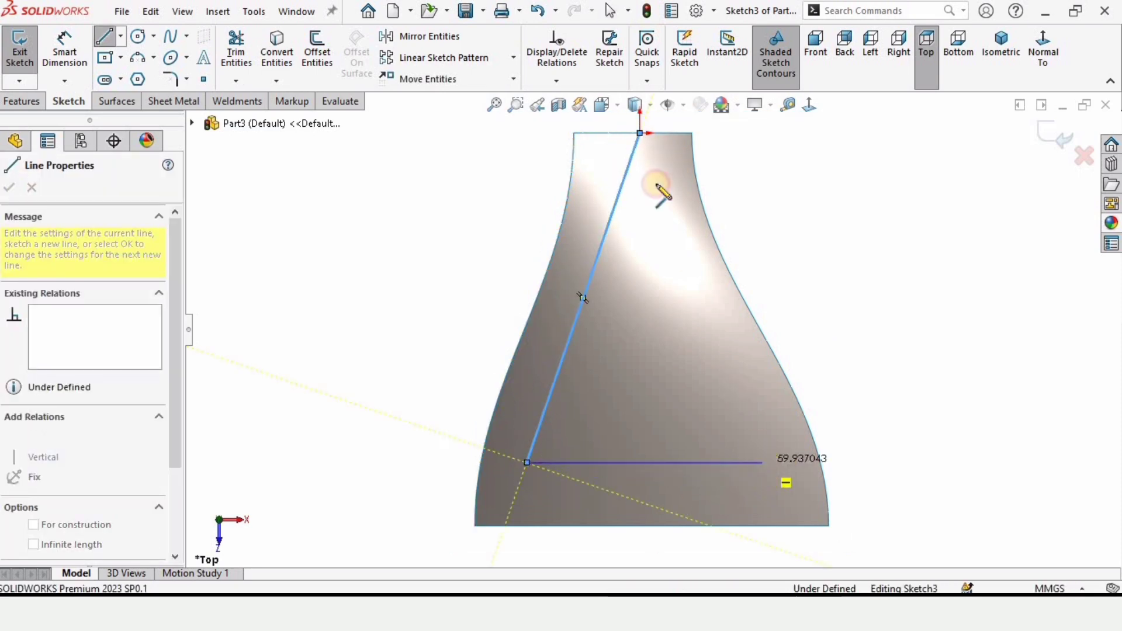
left_click(639, 135)
left_click(640, 134)
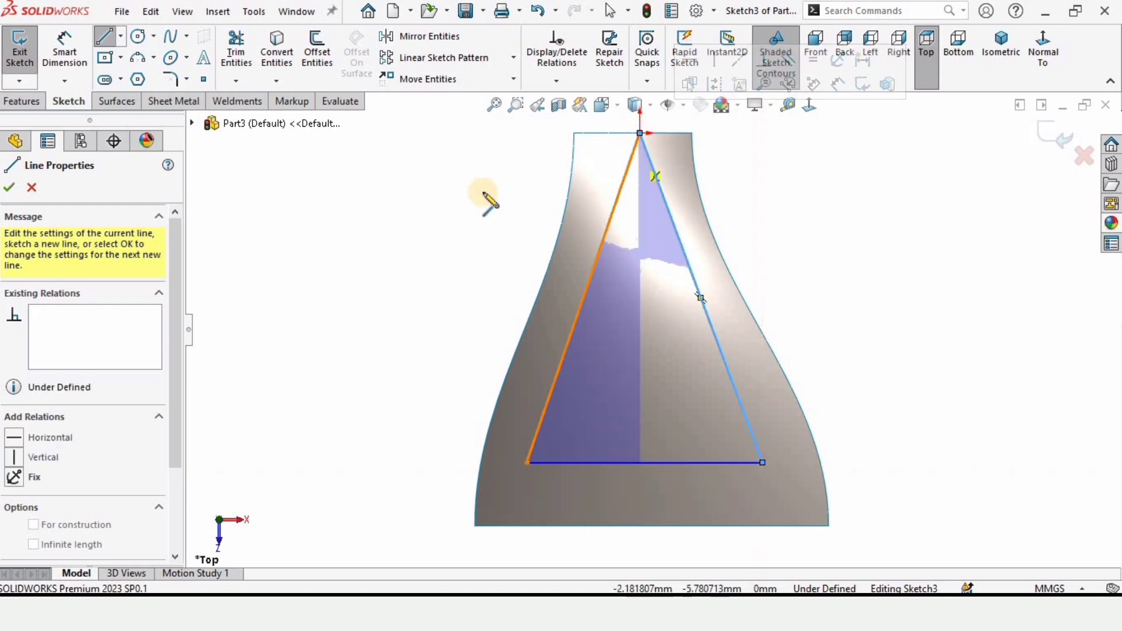
Dimension the angle between the two slanted sides to 48°.
left_click(62, 56)
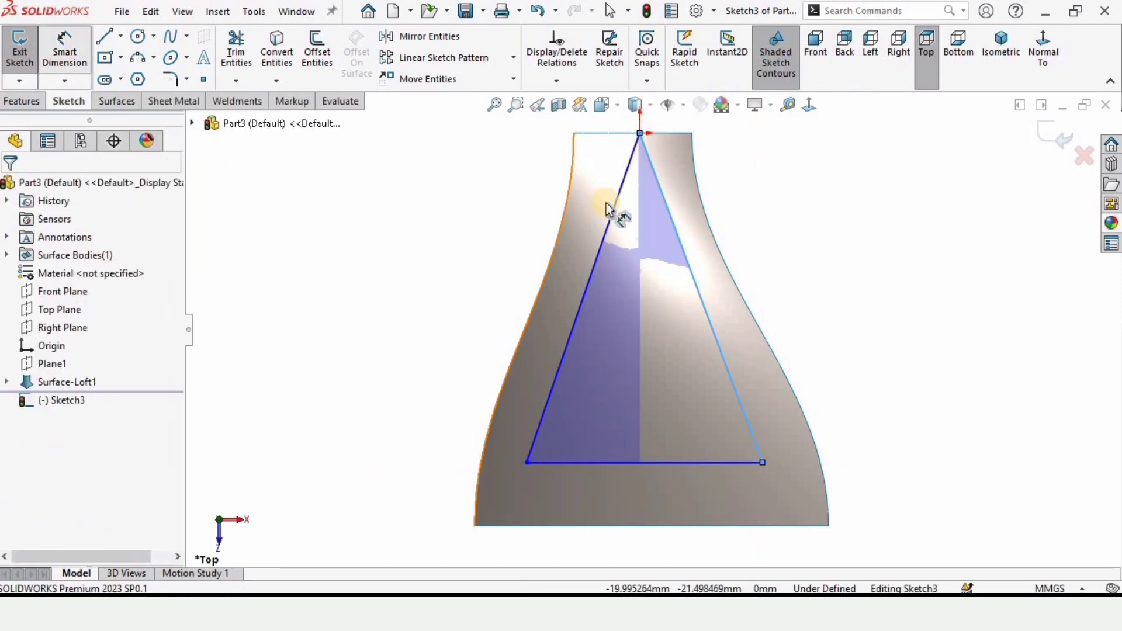
left_click(637, 212)
left_click(671, 214)
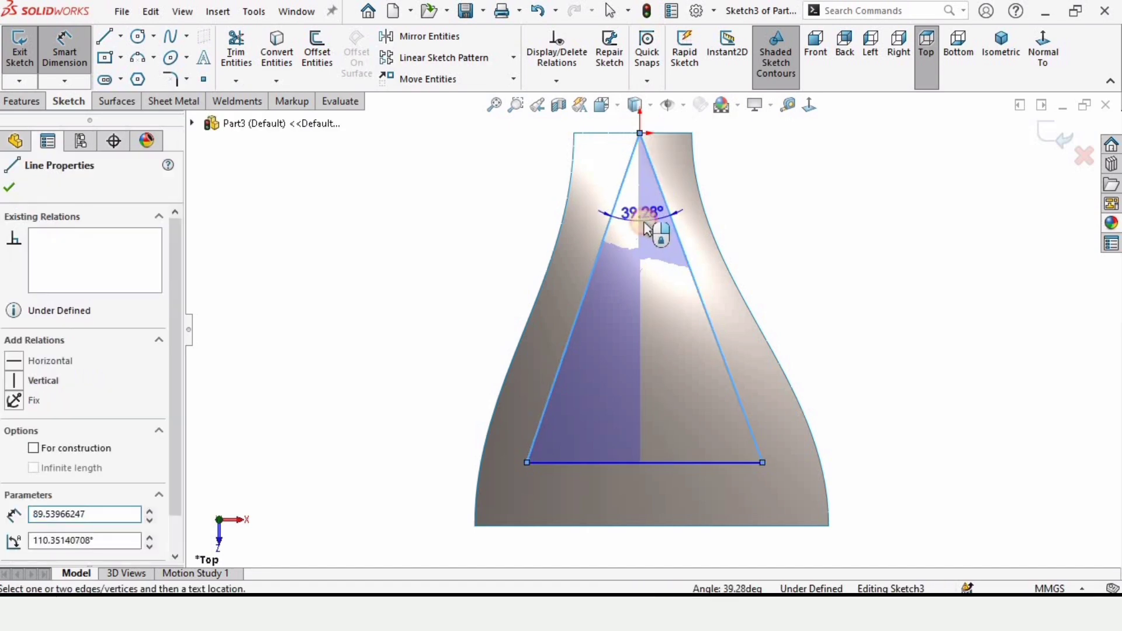
left_click(646, 228)
type("48")
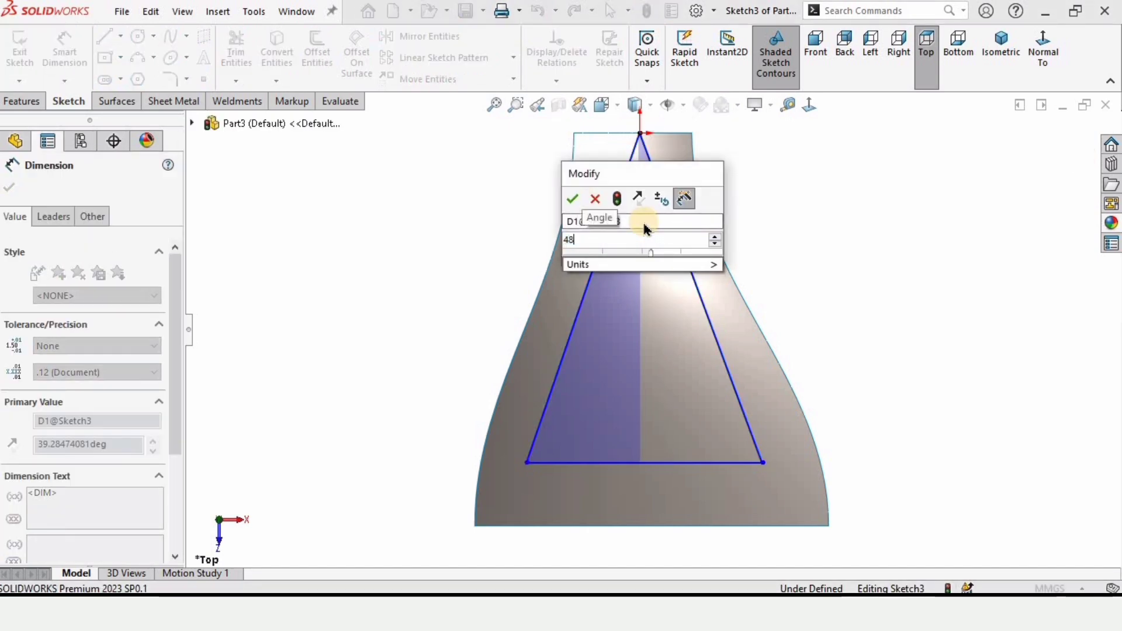
key("Return")
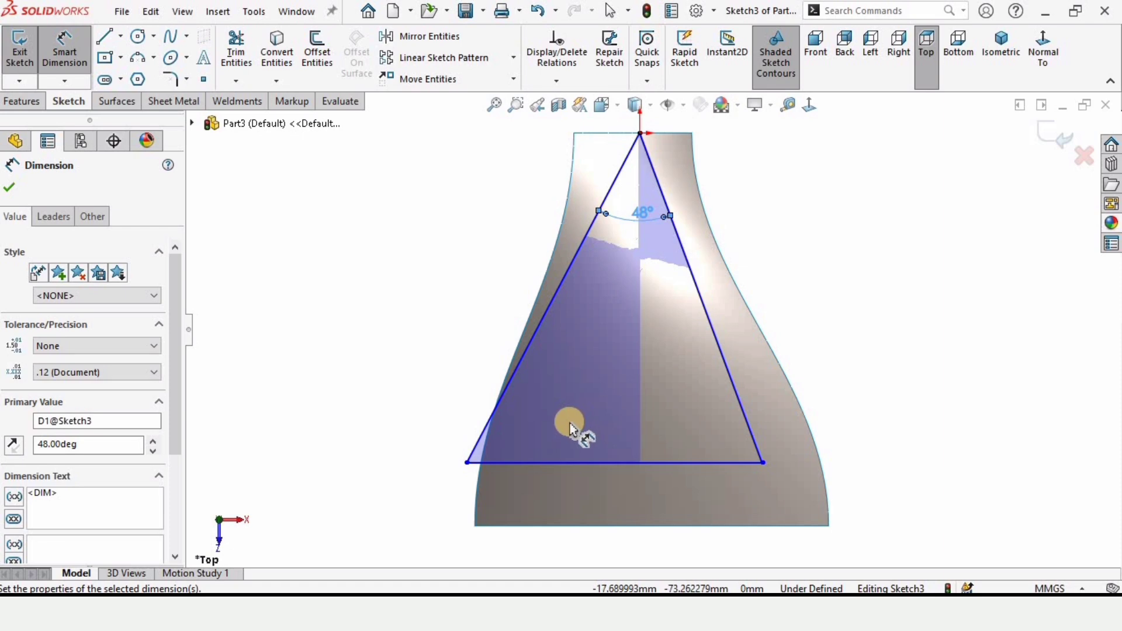
key("Escape")
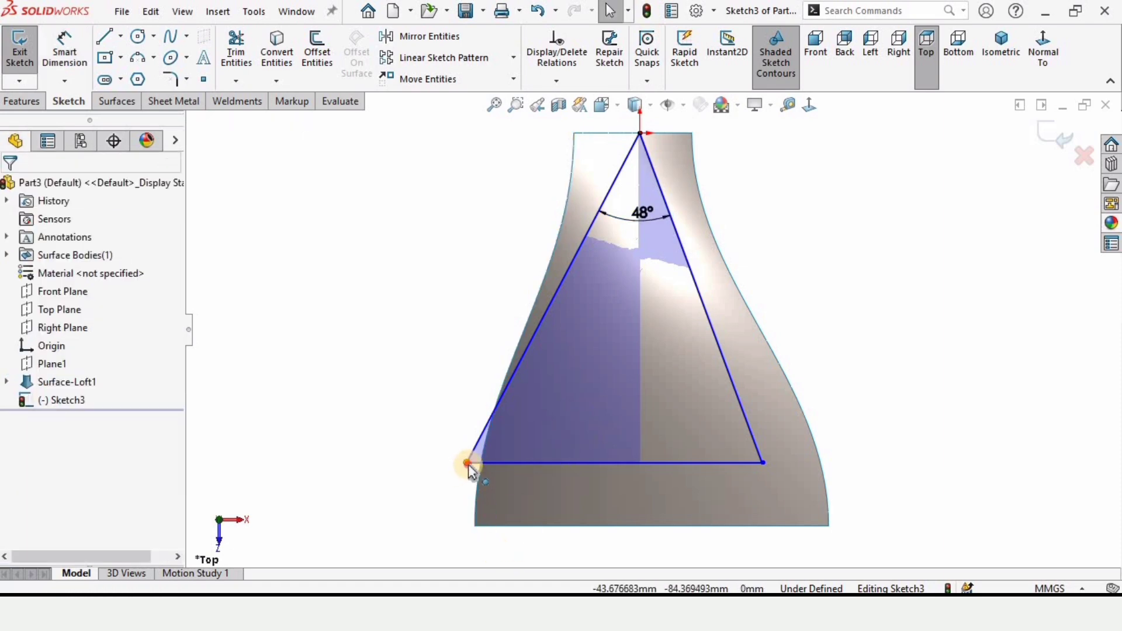
Widen the base and fillet the bottom corners: R15 on the left, R14 on the right.
left_click_drag(471, 470, 502, 470)
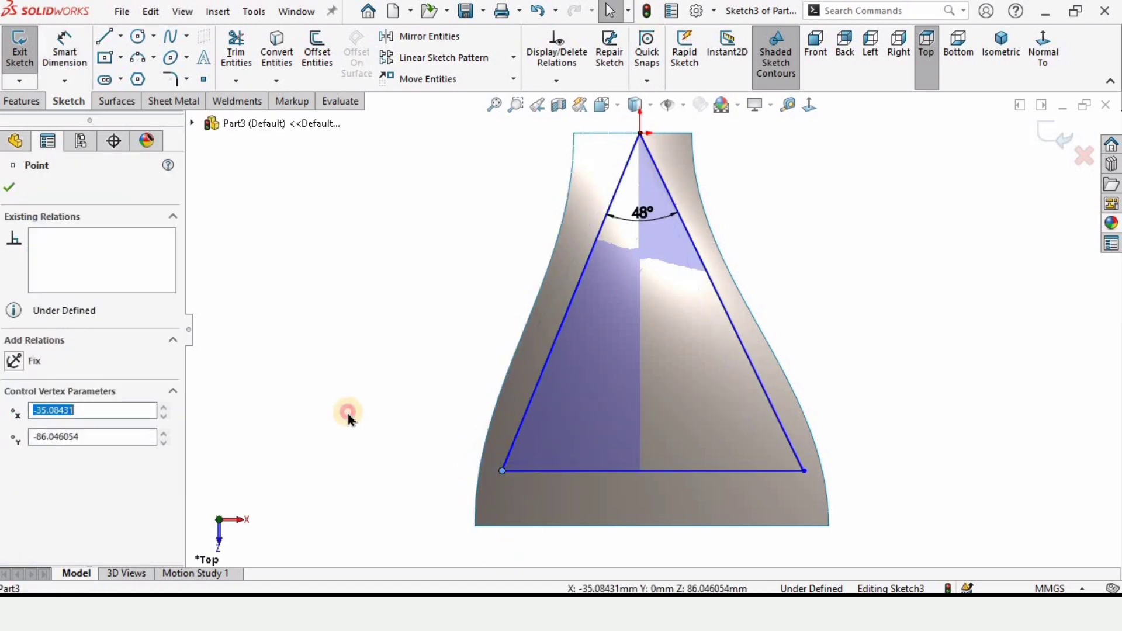
left_click(348, 417)
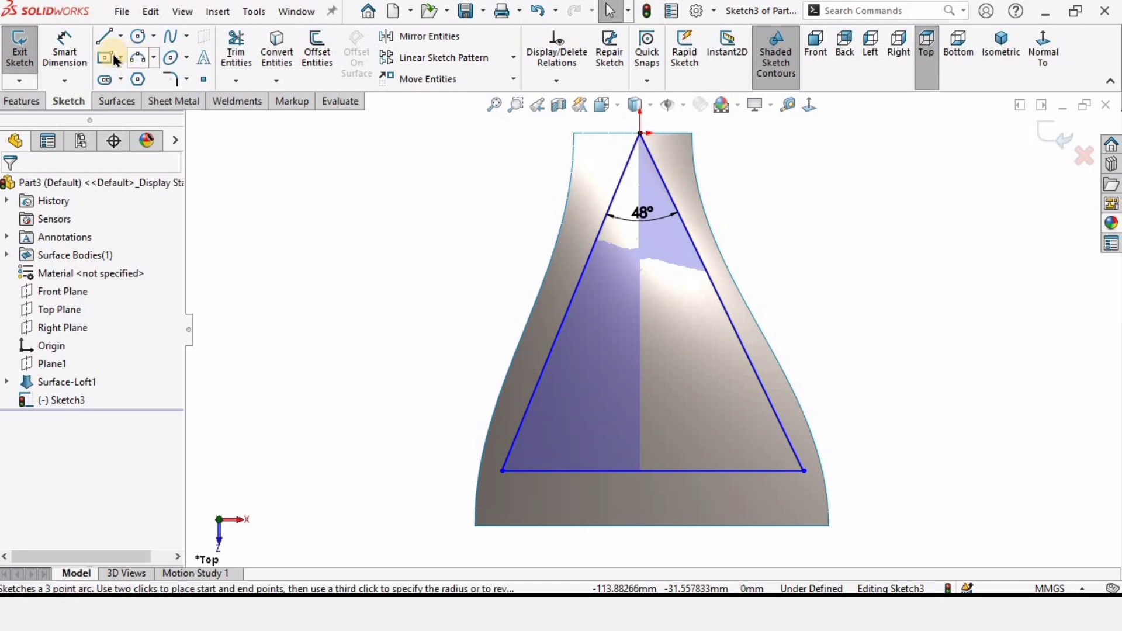
left_click(172, 79)
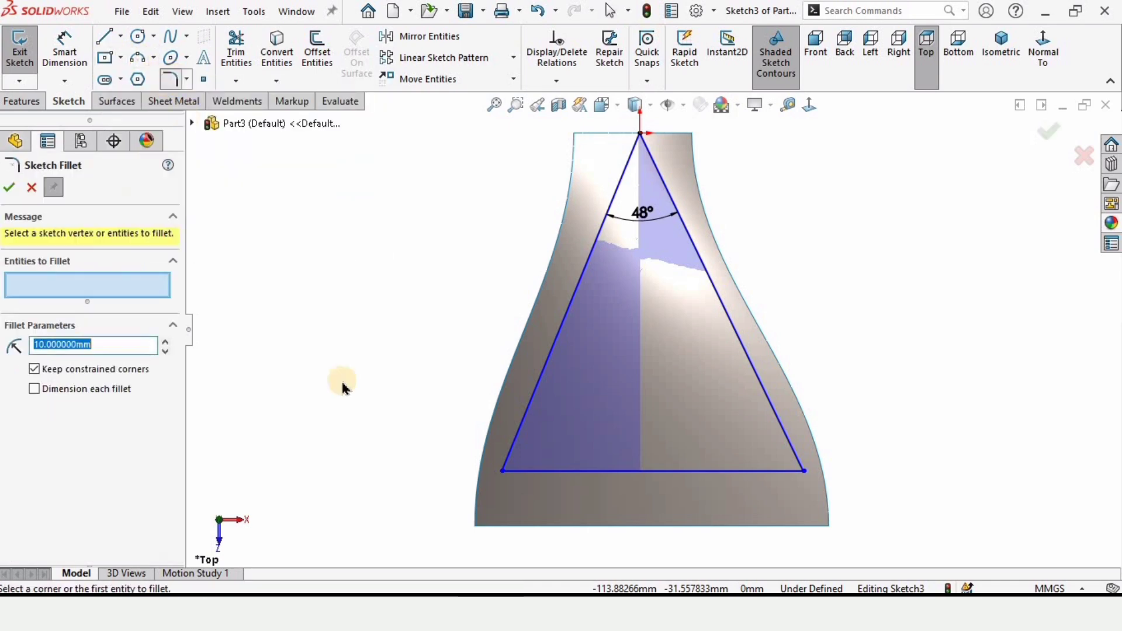
left_click(499, 471)
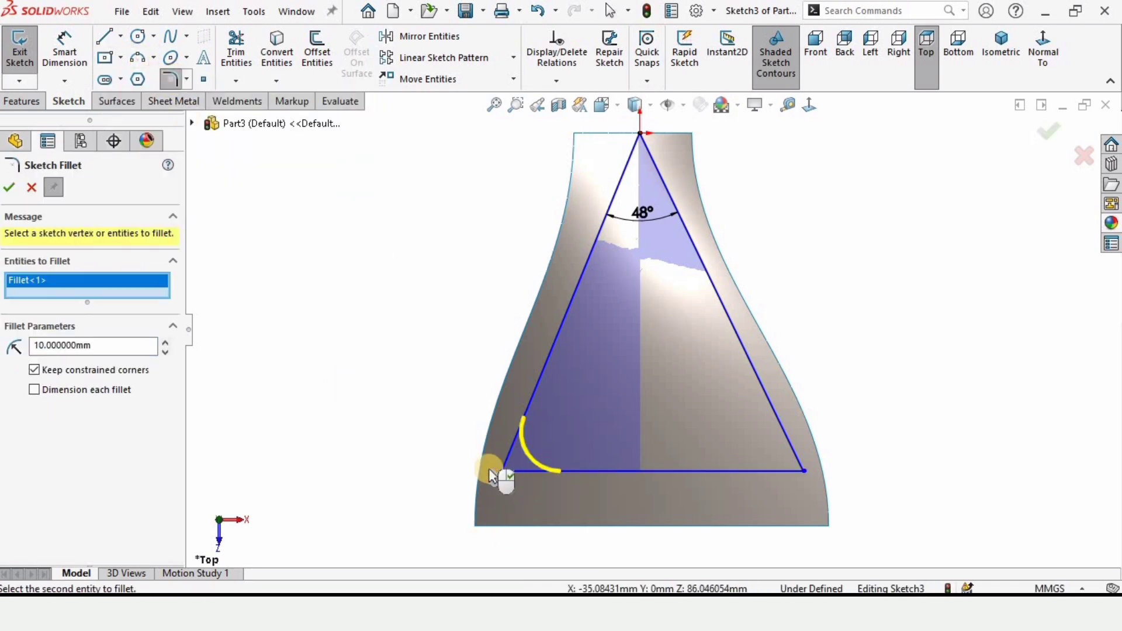
double_click(116, 347)
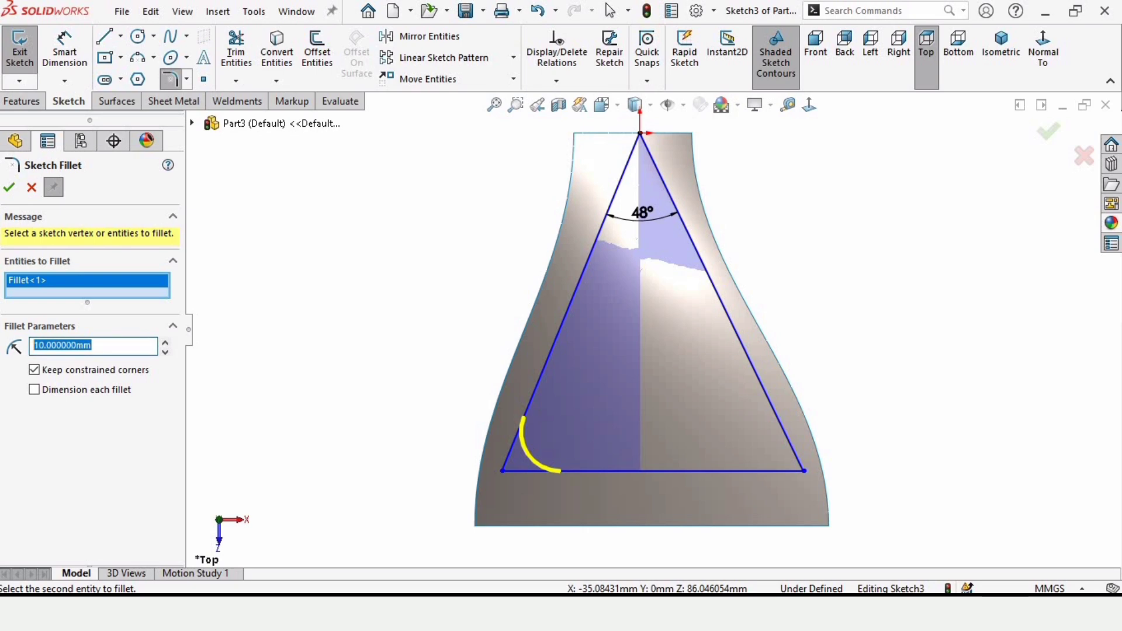
left_click(14, 189)
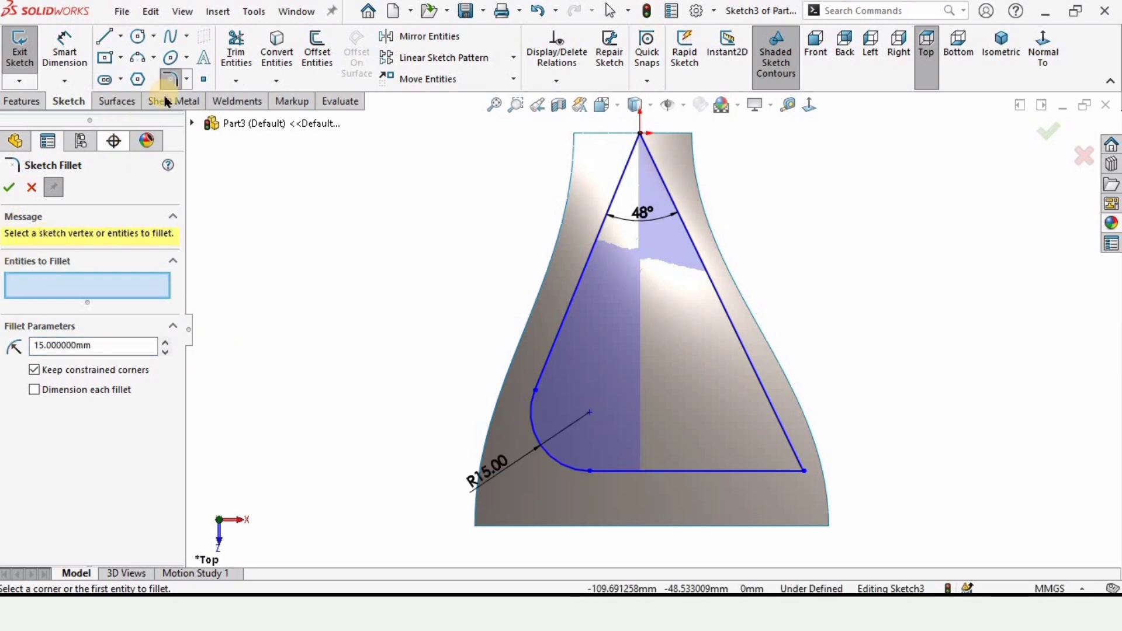
left_click(814, 478)
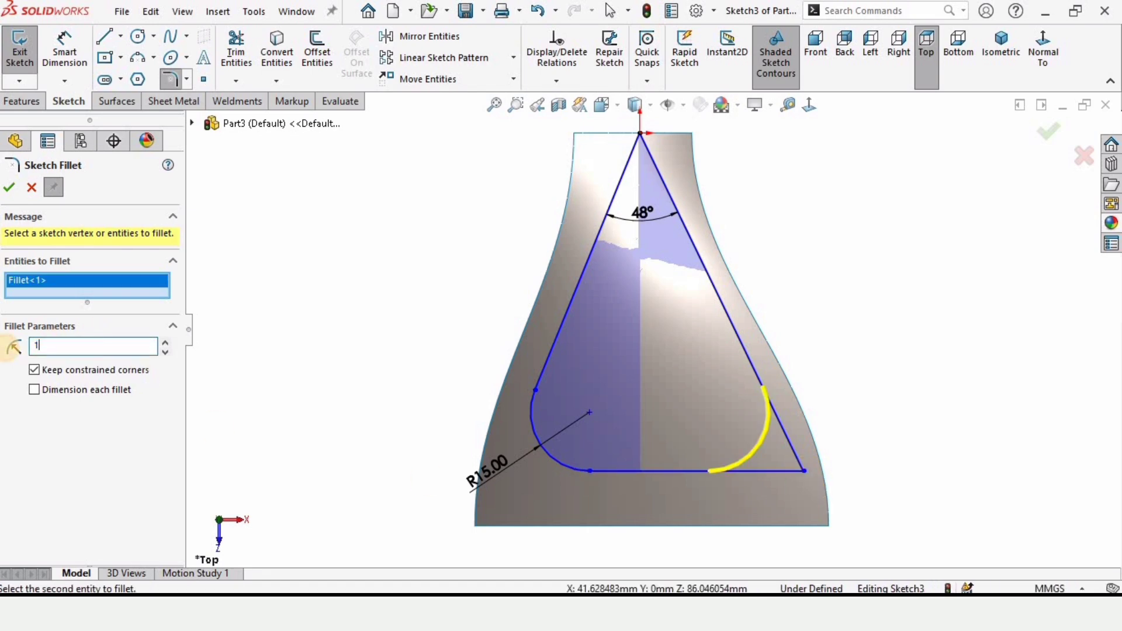
type("14")
key("Return")
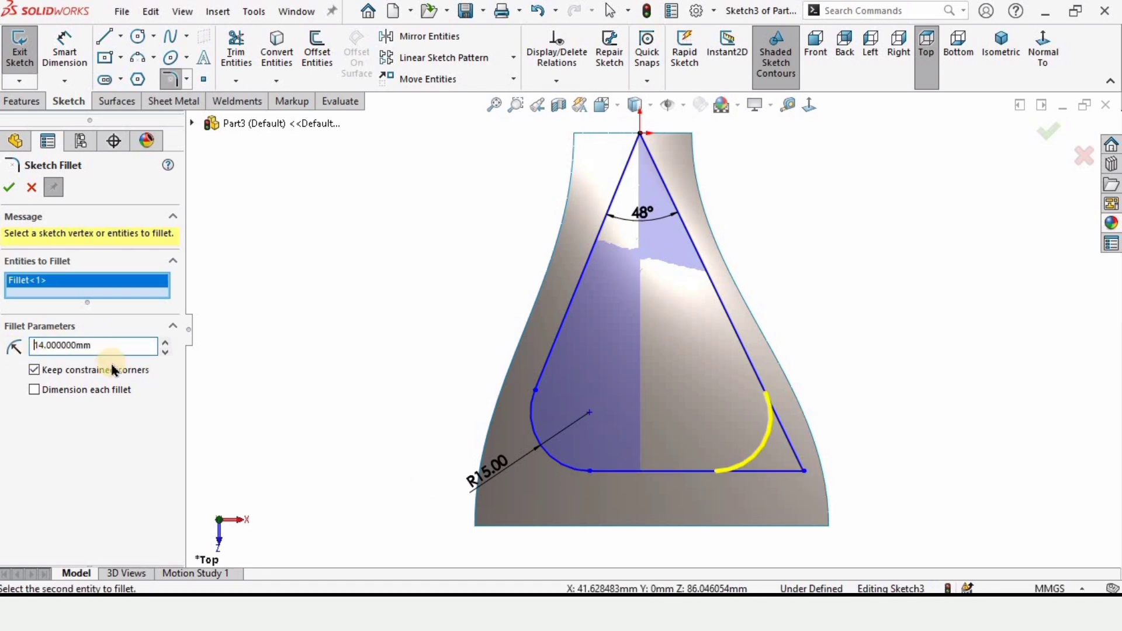
right_click(230, 324)
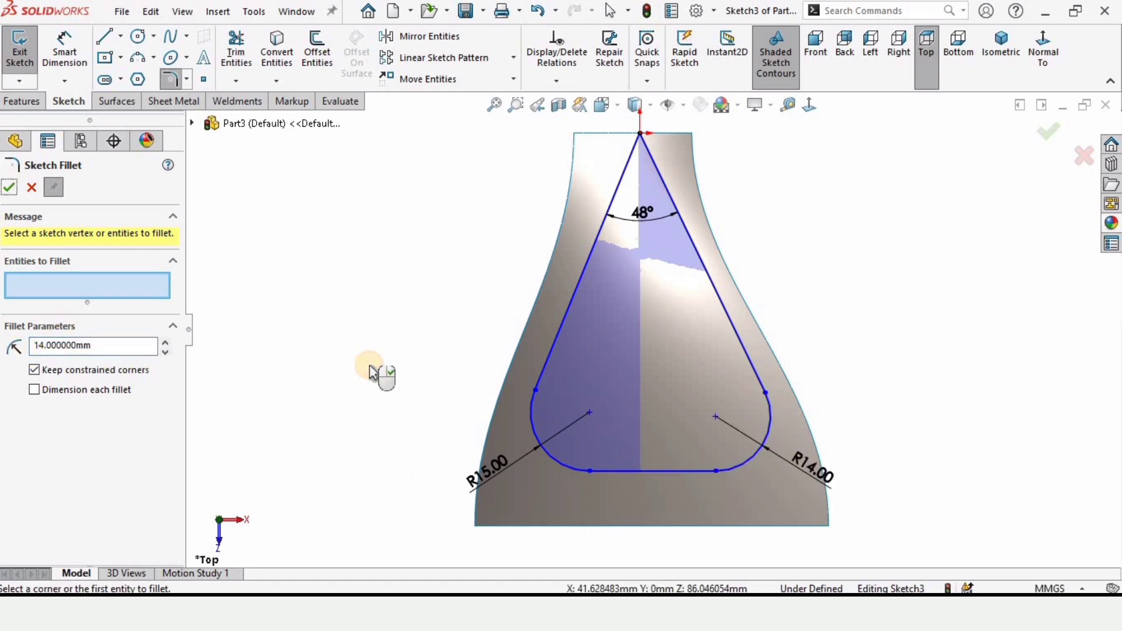
Dimension the bottom line's length to 36 mm.
left_click(76, 56)
left_click(653, 471)
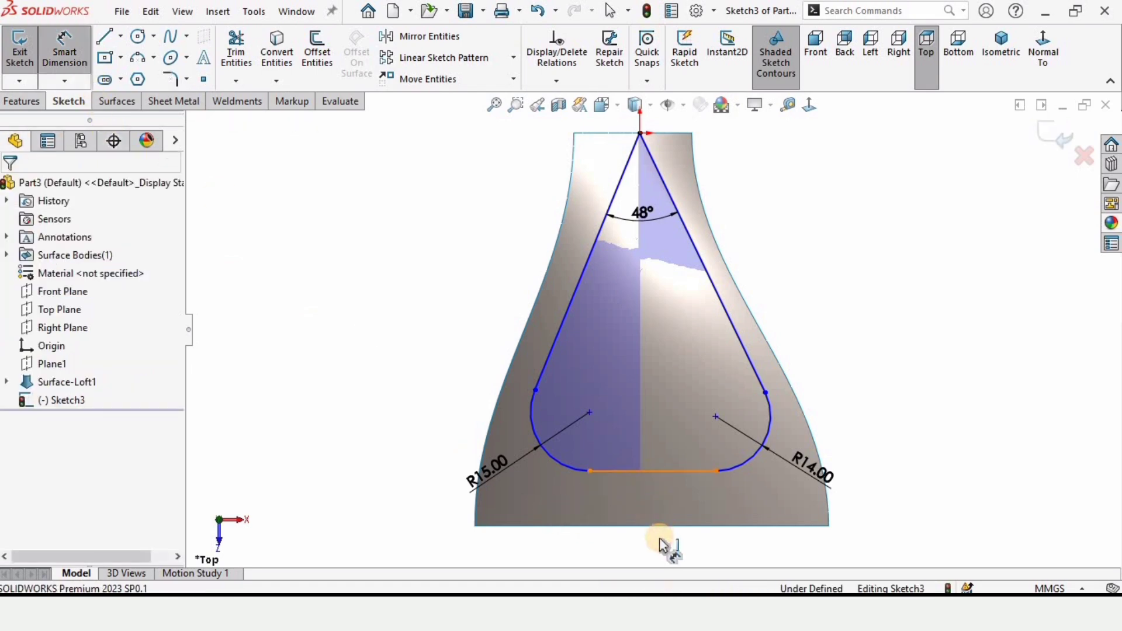
left_click(650, 553)
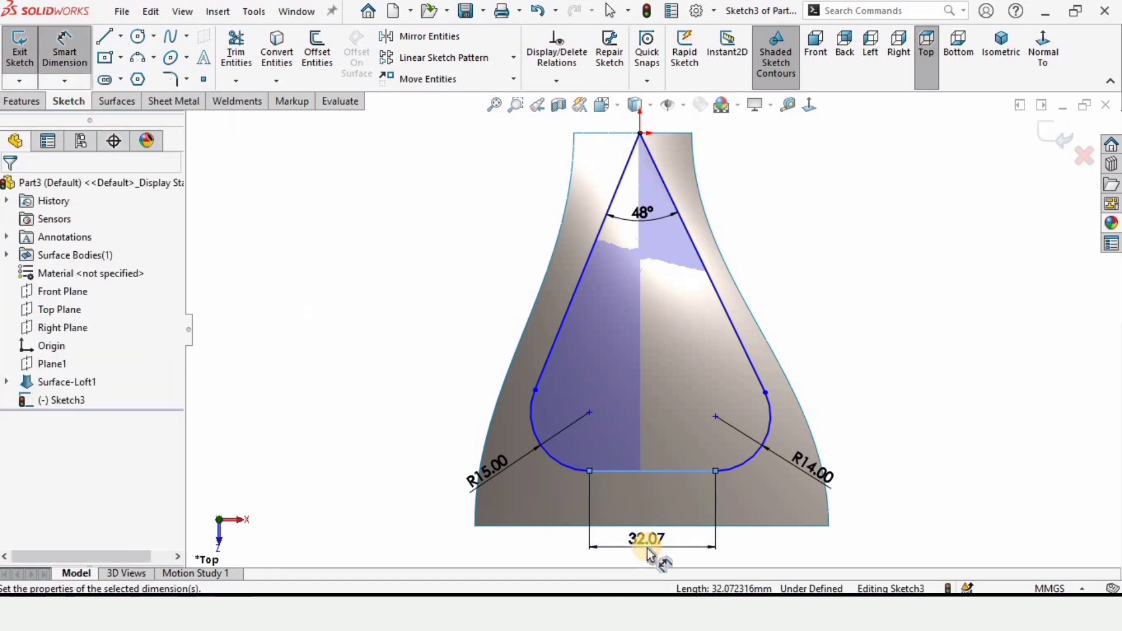
type("36")
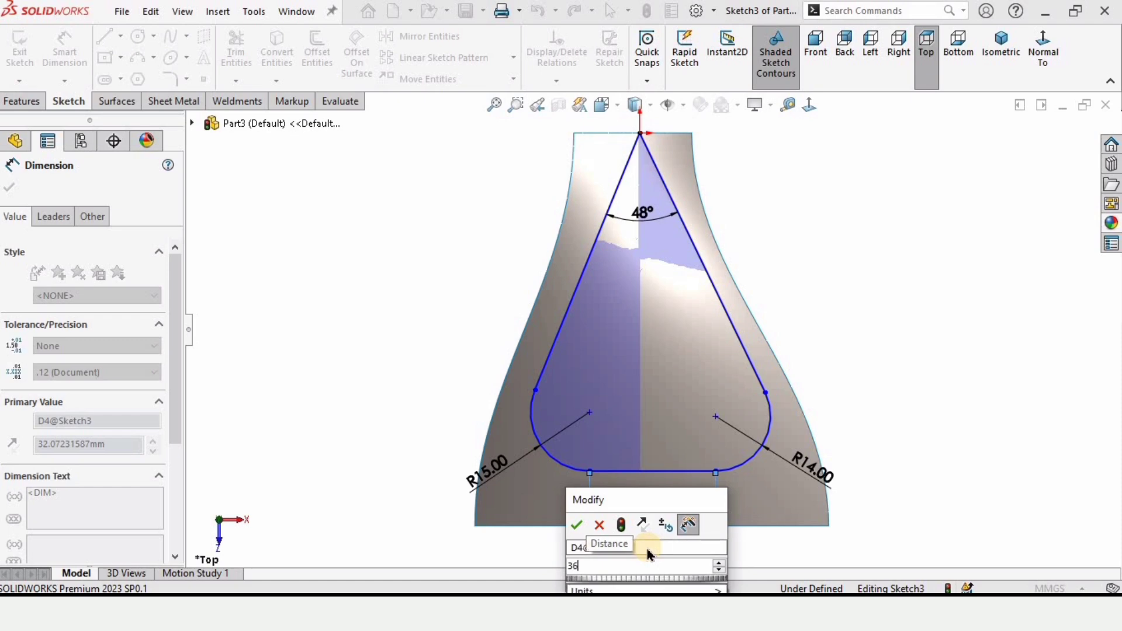
key("Return")
left_click(399, 388)
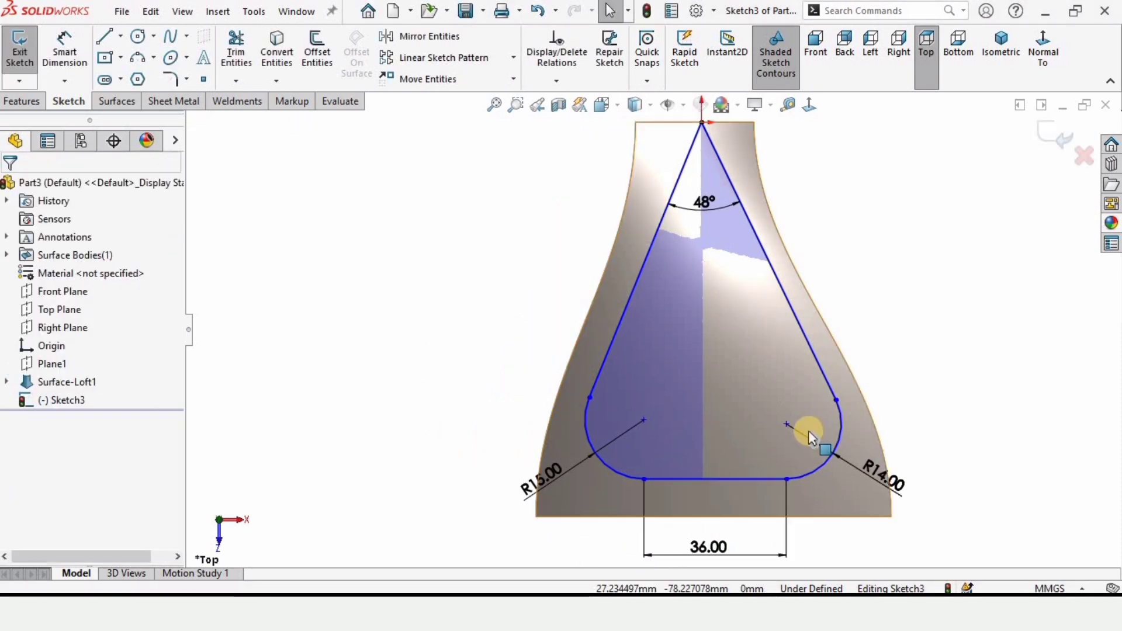
left_click(745, 488)
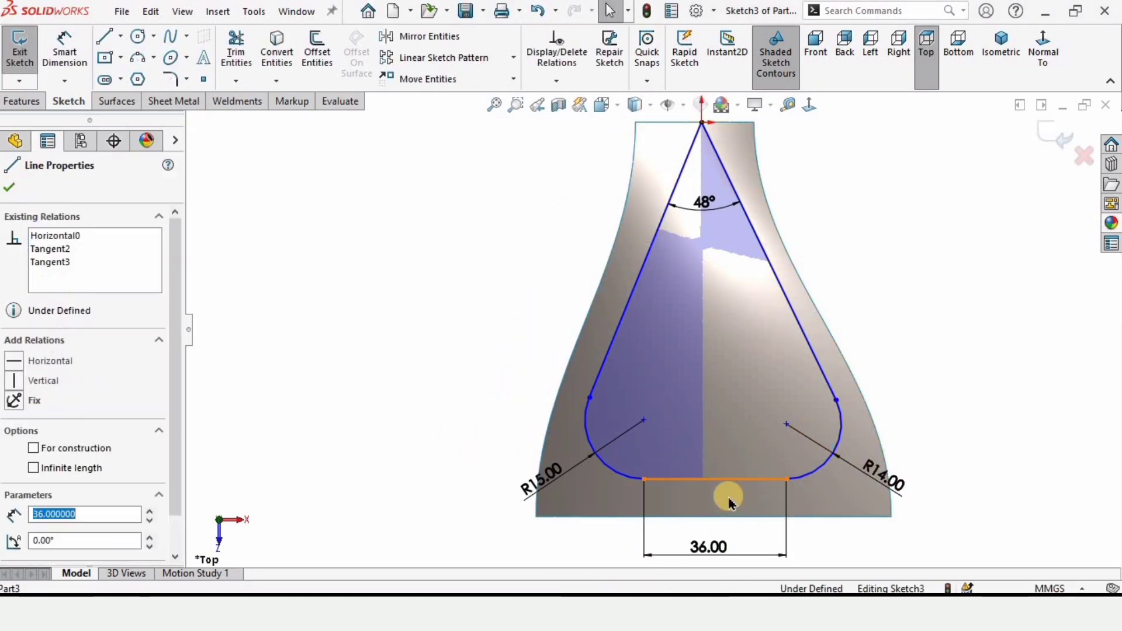
key("Escape")
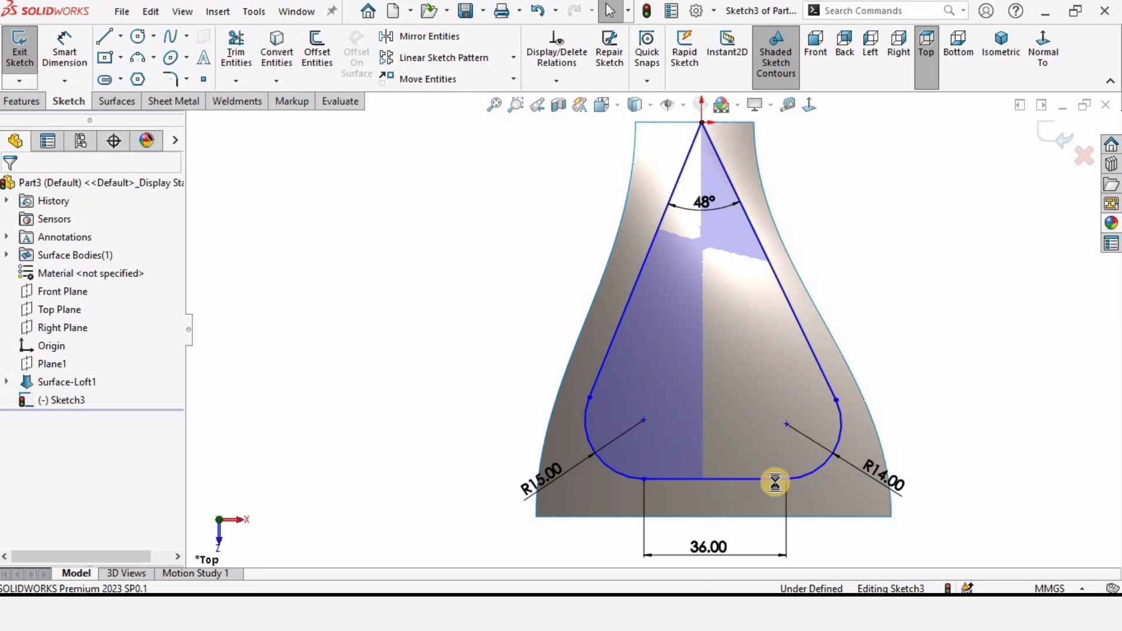
Tilt the bottom line and dimension its angle to the surface's top edge.
mouse_move(787, 479)
left_mouse_down()
mouse_move(786, 461)
mouse_move(787, 471)
left_mouse_up()
left_click(961, 332)
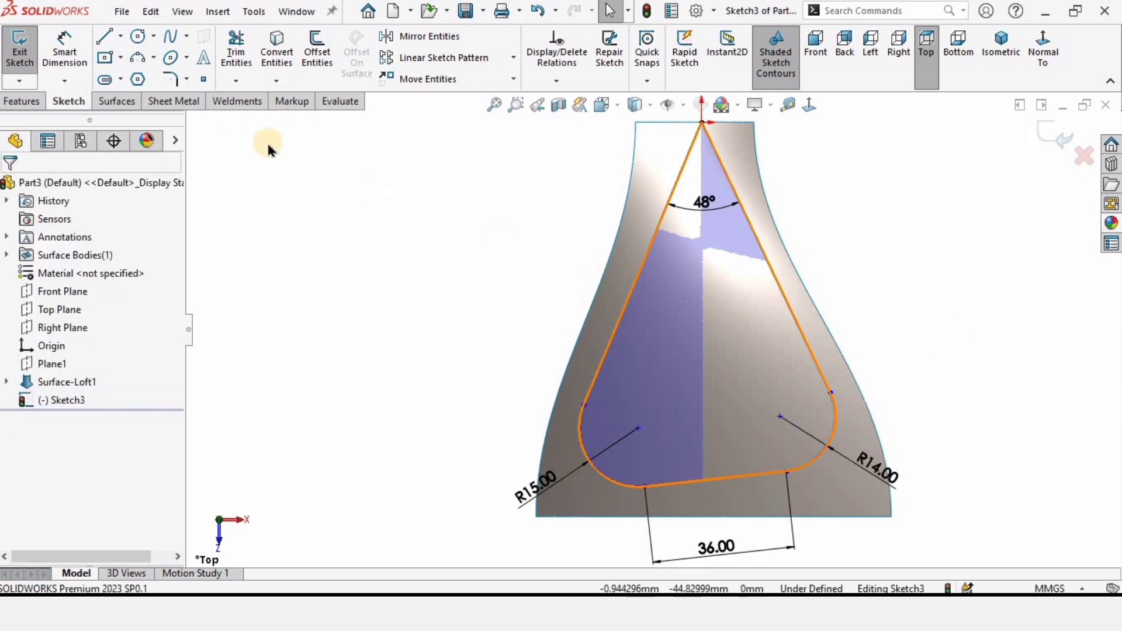
left_click(61, 48)
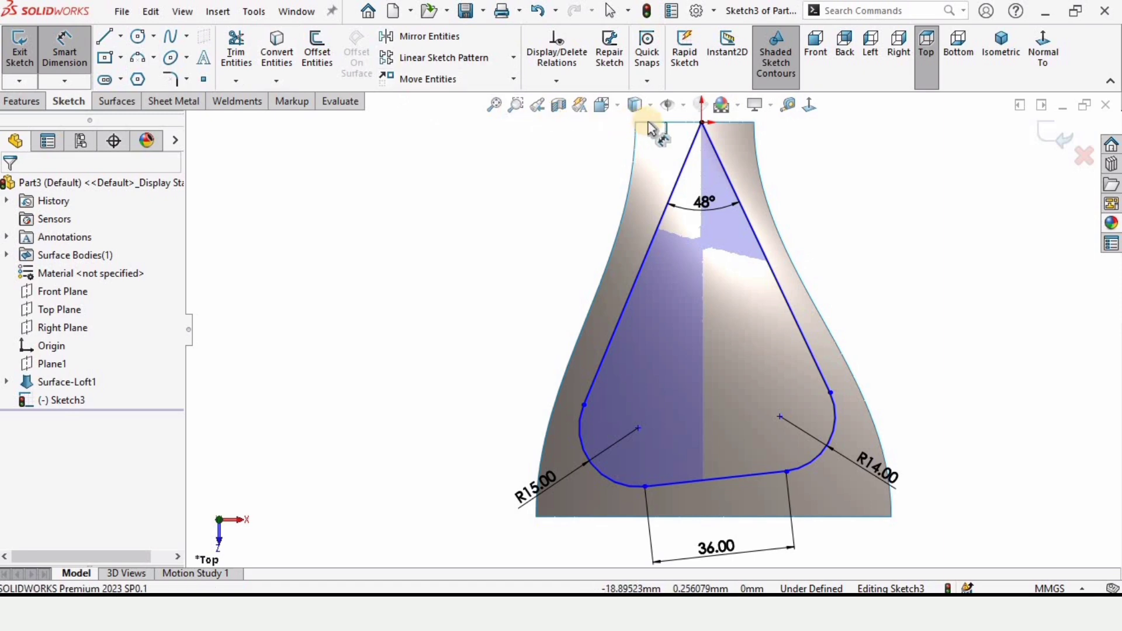
left_click(649, 172)
left_click(745, 482)
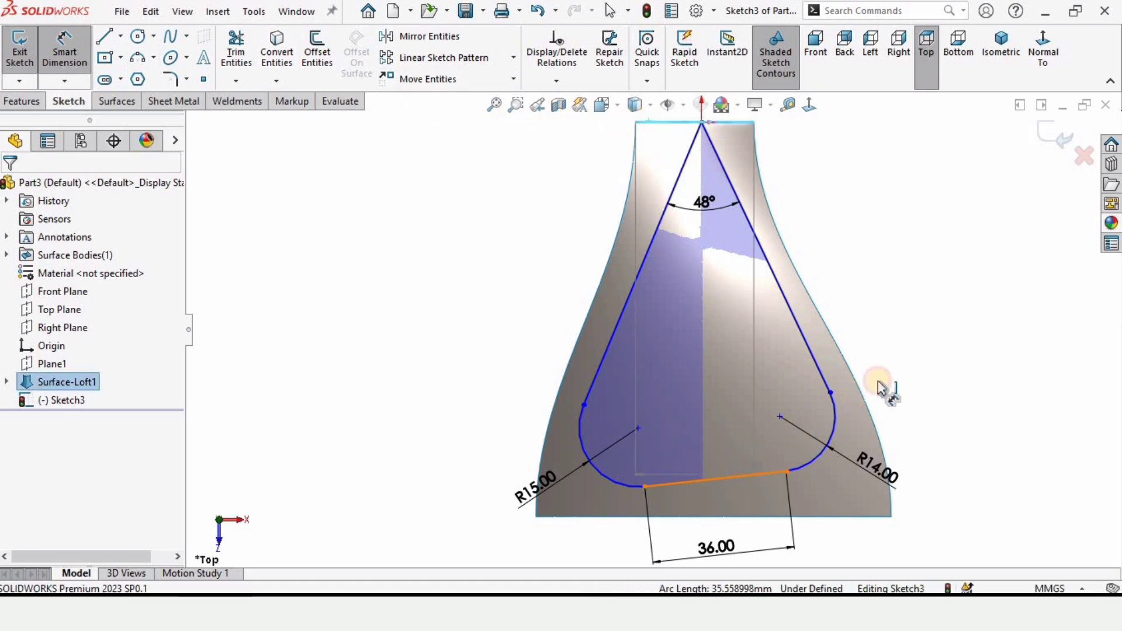
left_click(932, 407)
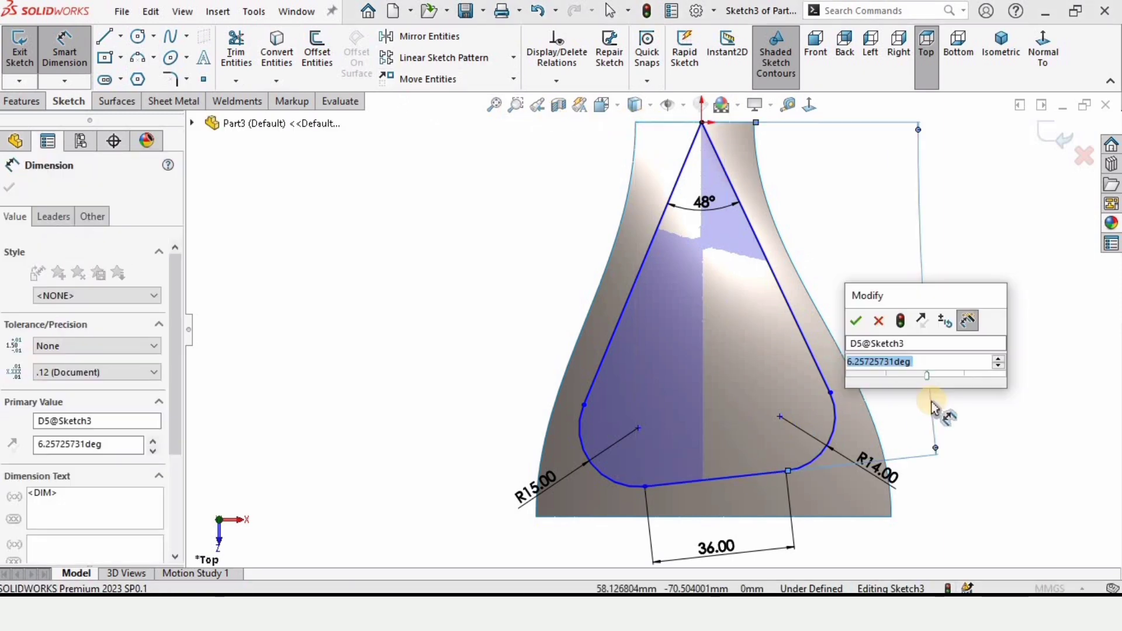
type("30")
key("Escape")
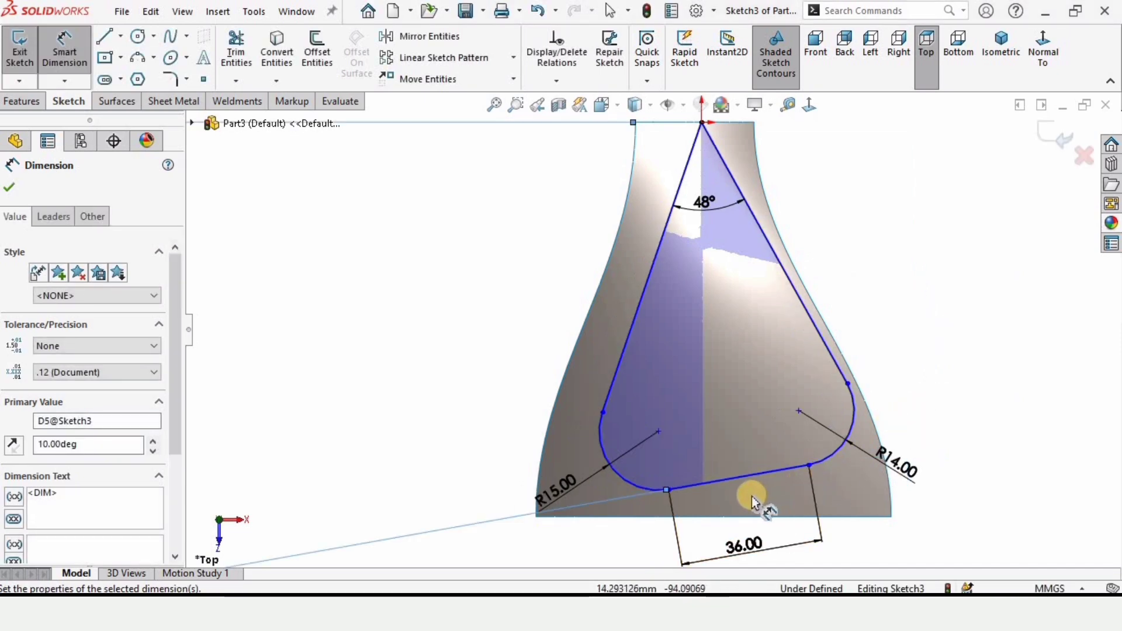
key("Escape")
key("Escape")
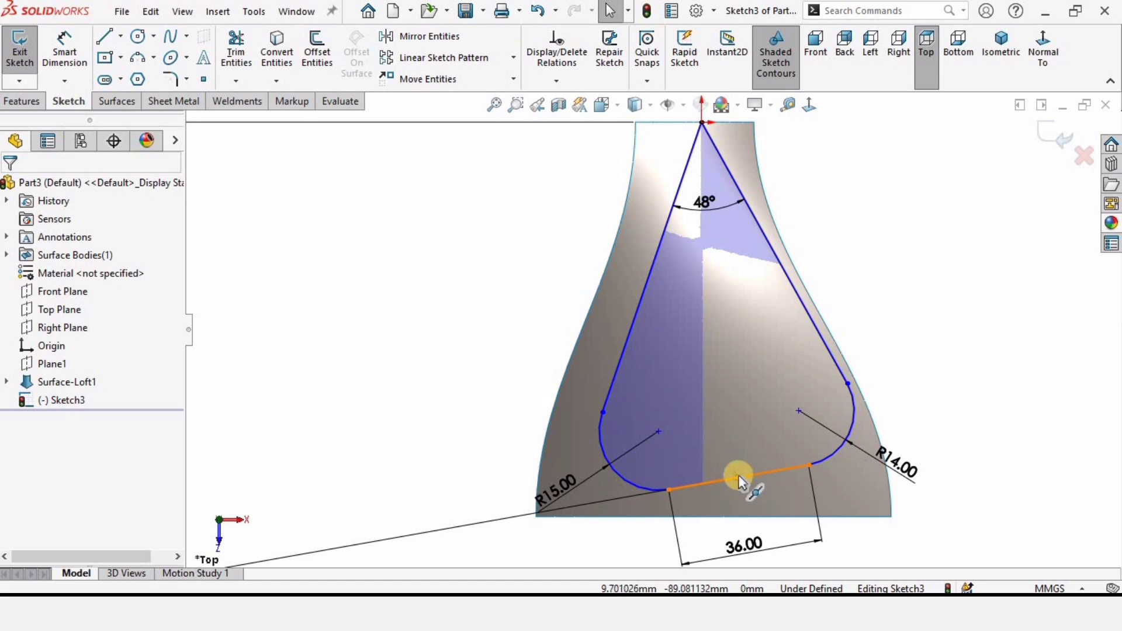
Add a Vertical relation between the apex and the bottom line's midpoint.
left_click(701, 124)
left_click(703, 131, "ctrl")
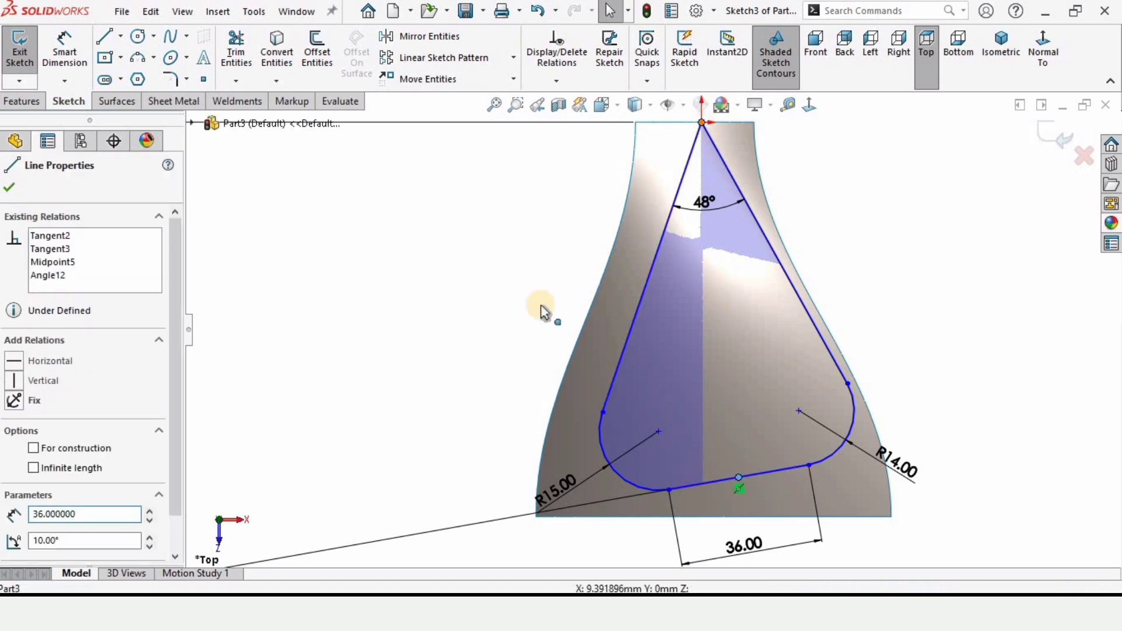
left_click(33, 474)
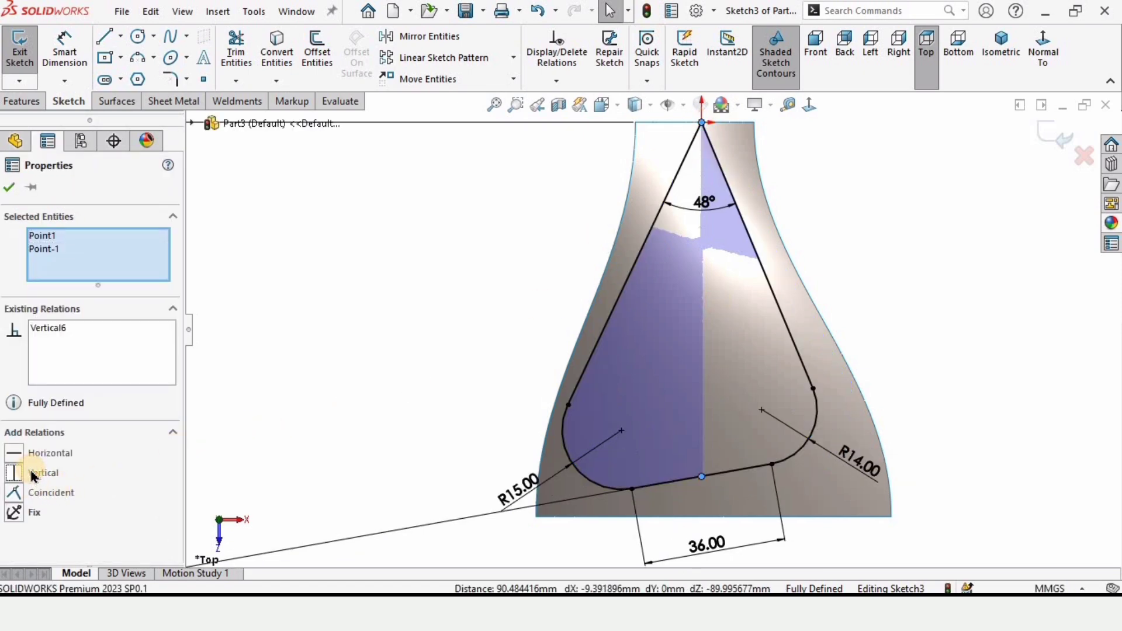
left_click(459, 354)
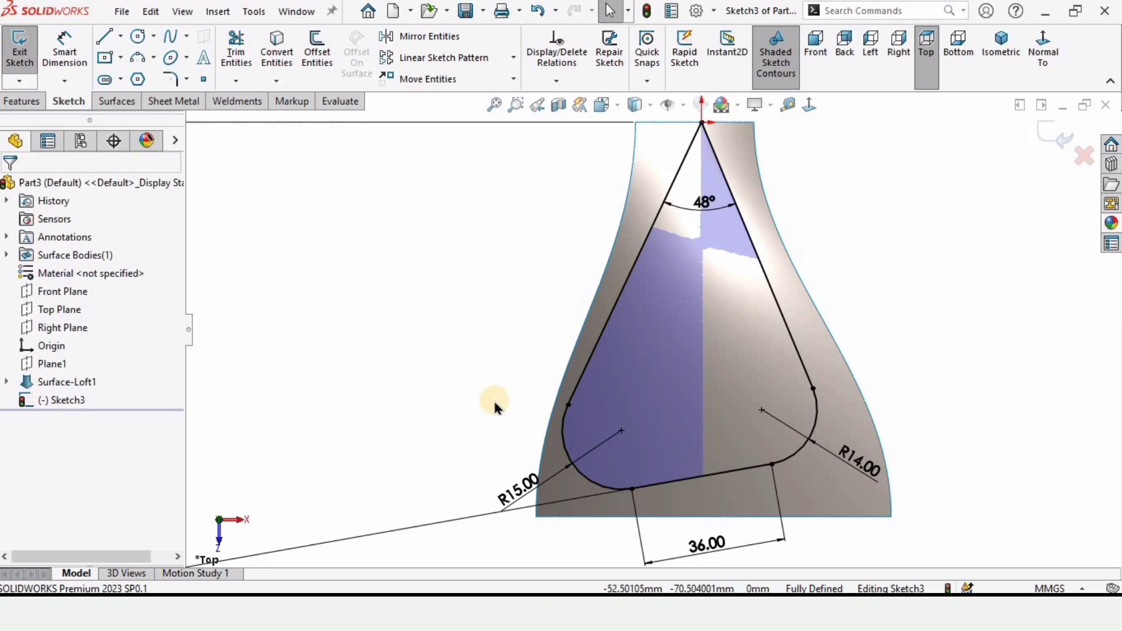
scroll(493, 401, "up", 2)
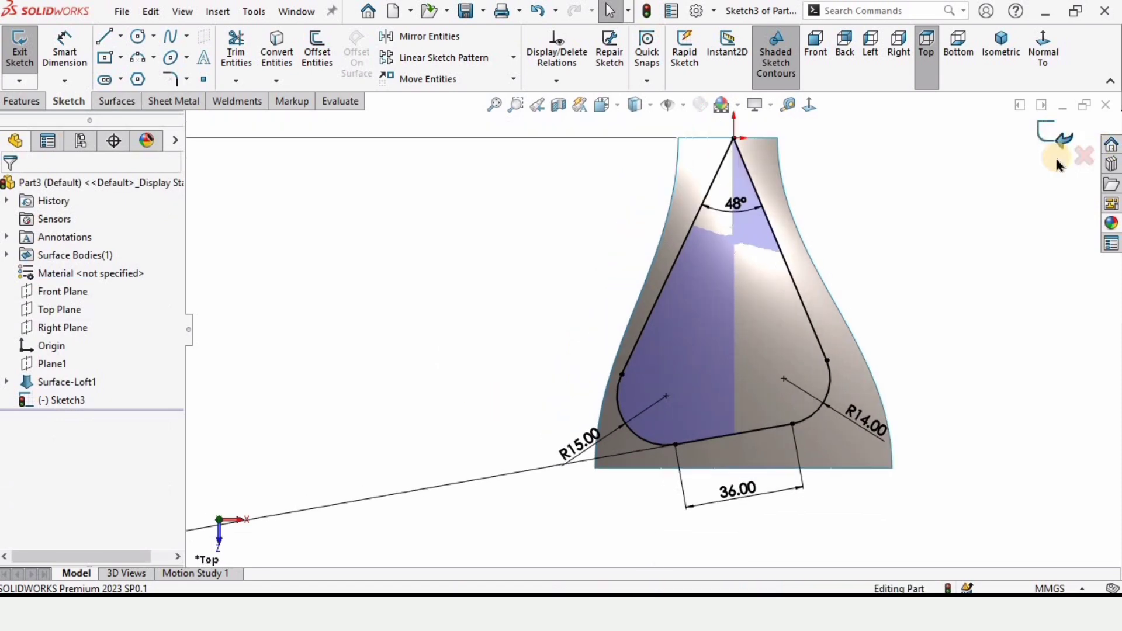
Exit the sketch, start Trim Surface, and remove the wrongly picked loft from trim tools.
left_click(1055, 139)
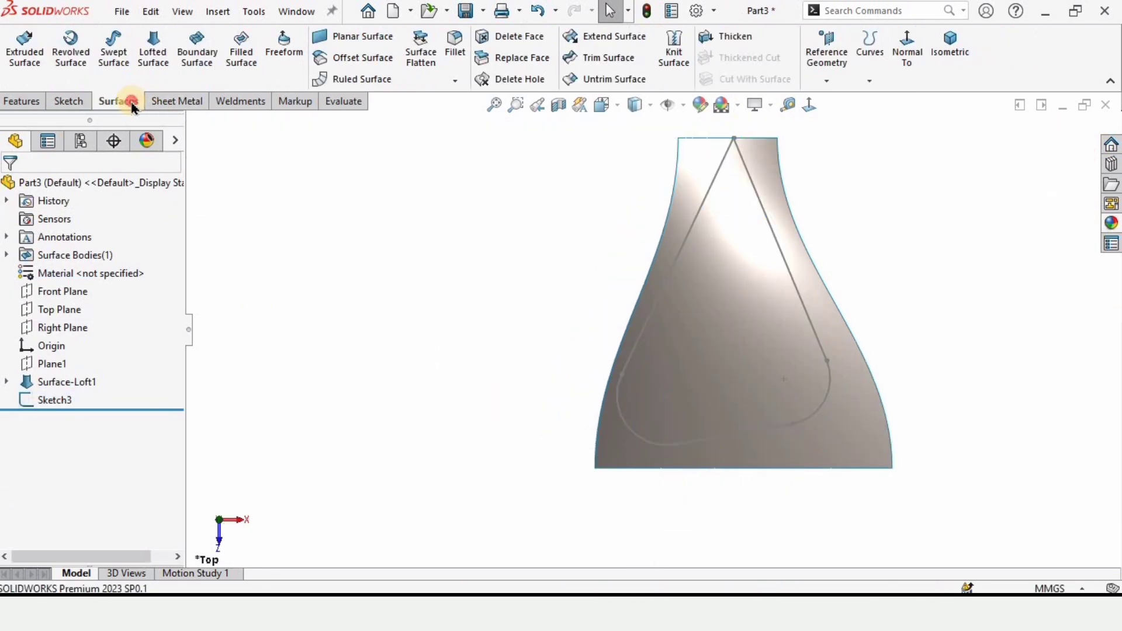
left_click(610, 63)
middle_click_drag(726, 370, 760, 344)
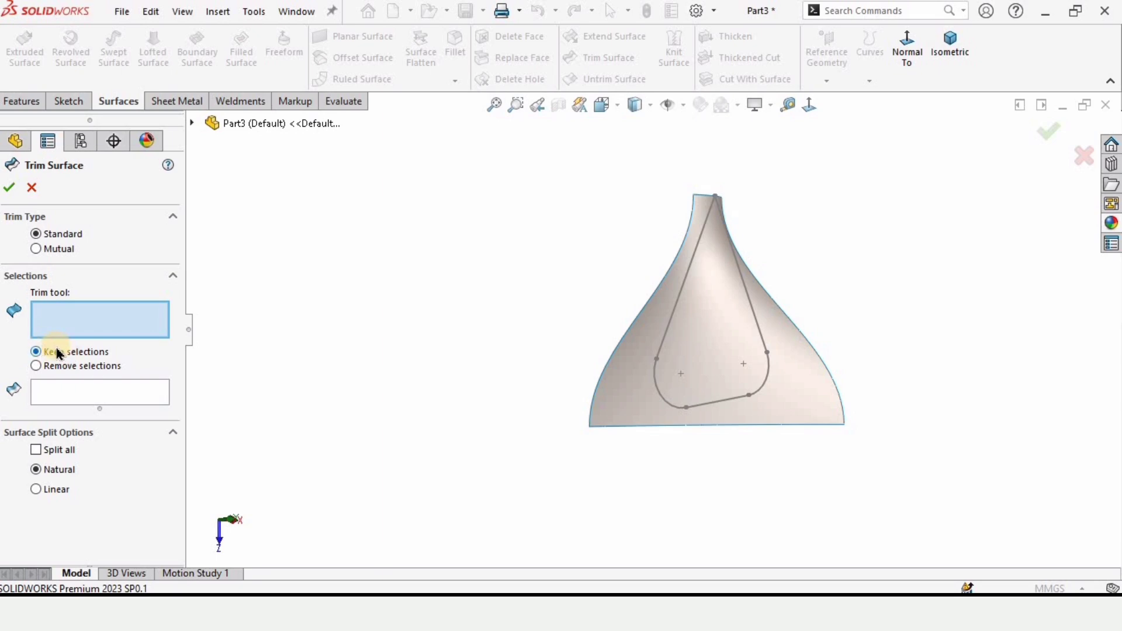
scroll(699, 336, "down", 2)
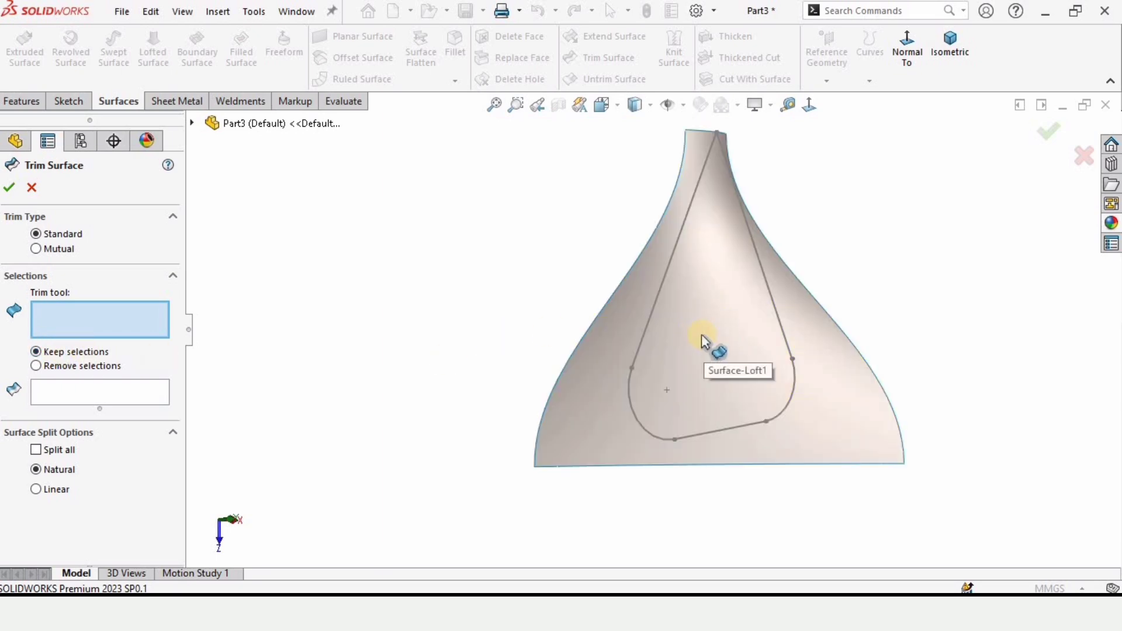
left_click(704, 336)
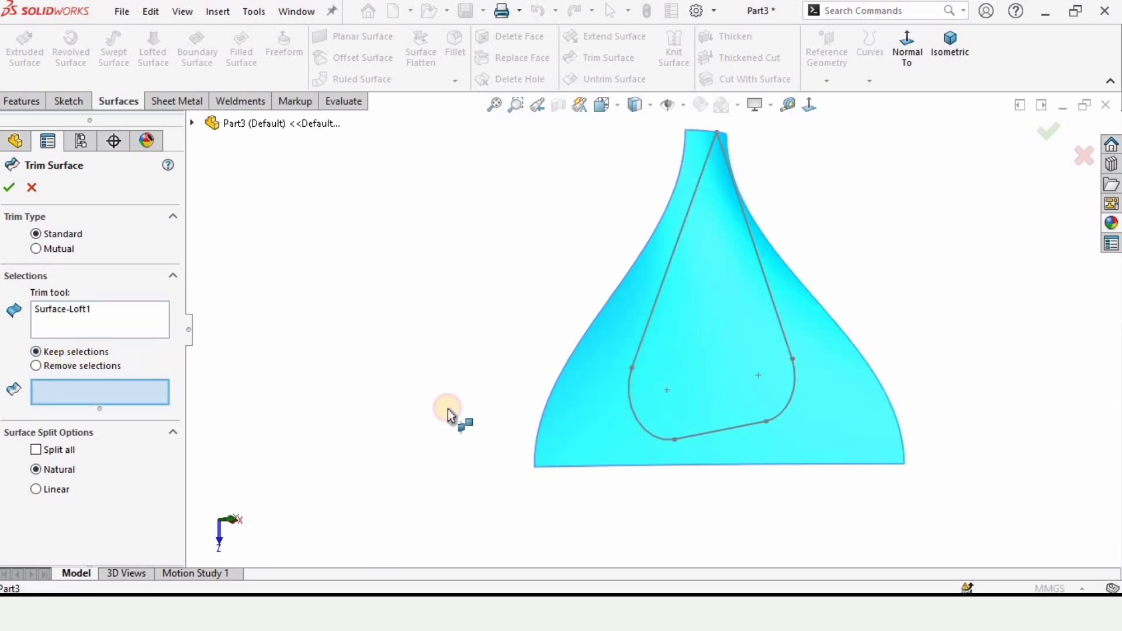
left_click(65, 313)
key("Delete")
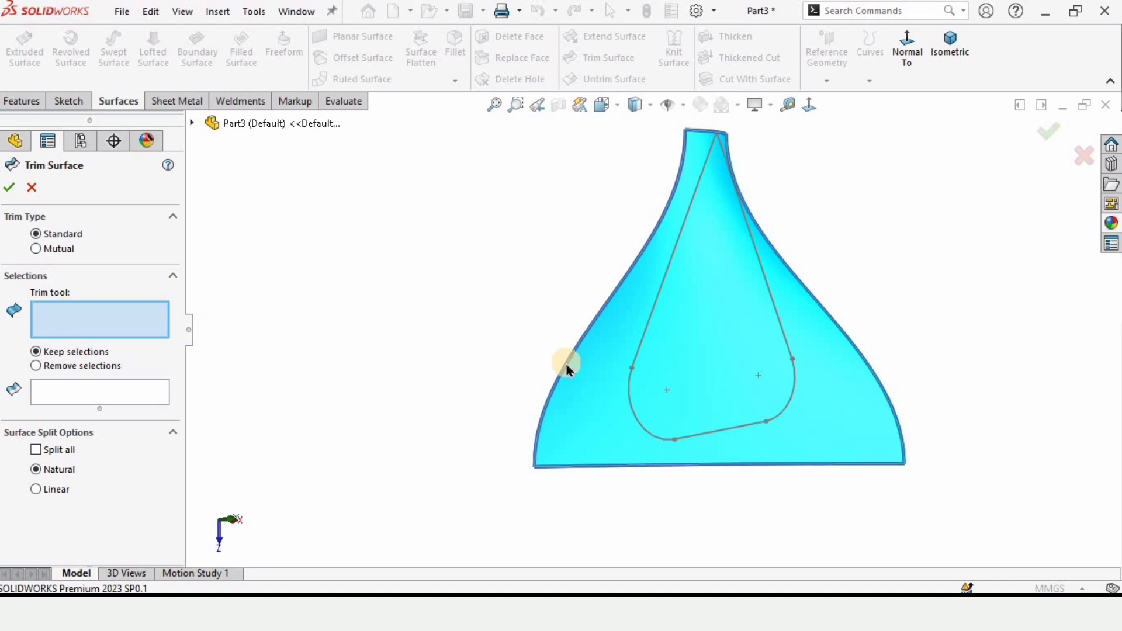
Use Sketch3 as the trim tool, keep the inner piece, and accept.
scroll(653, 320, "down", 1)
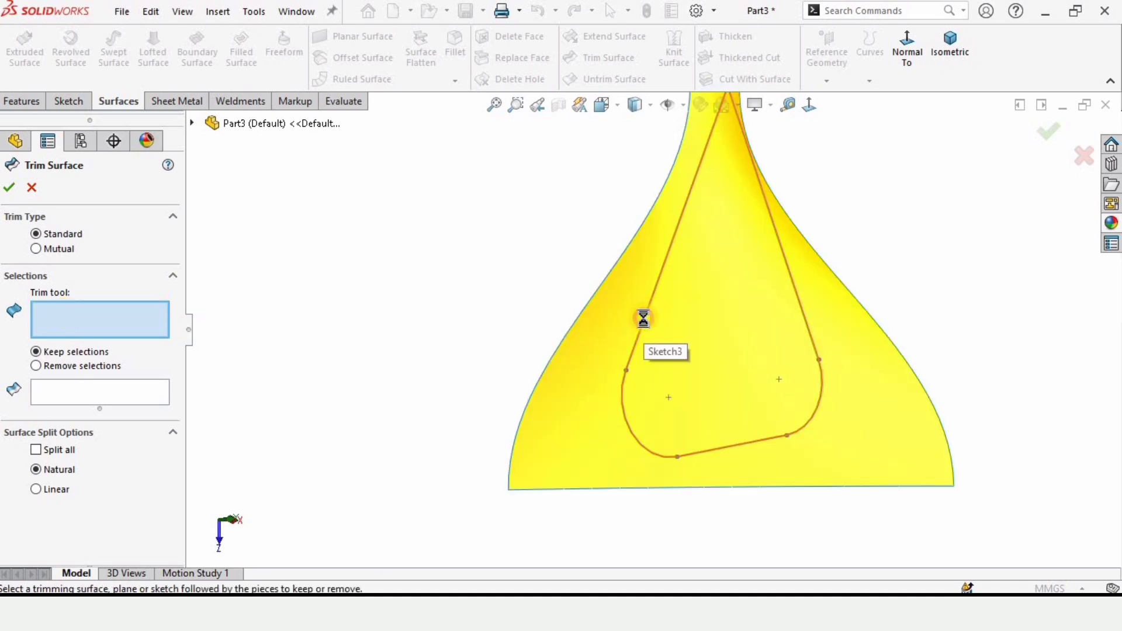
left_click(643, 318)
left_click(701, 331)
scroll(703, 337, "up", 2)
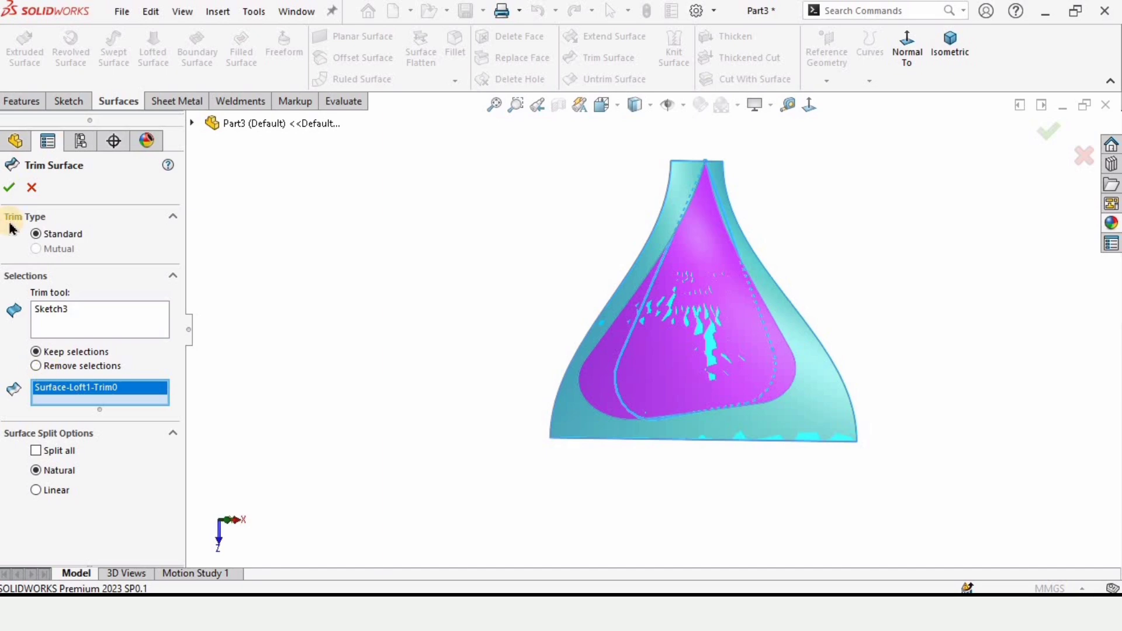
left_click(9, 188)
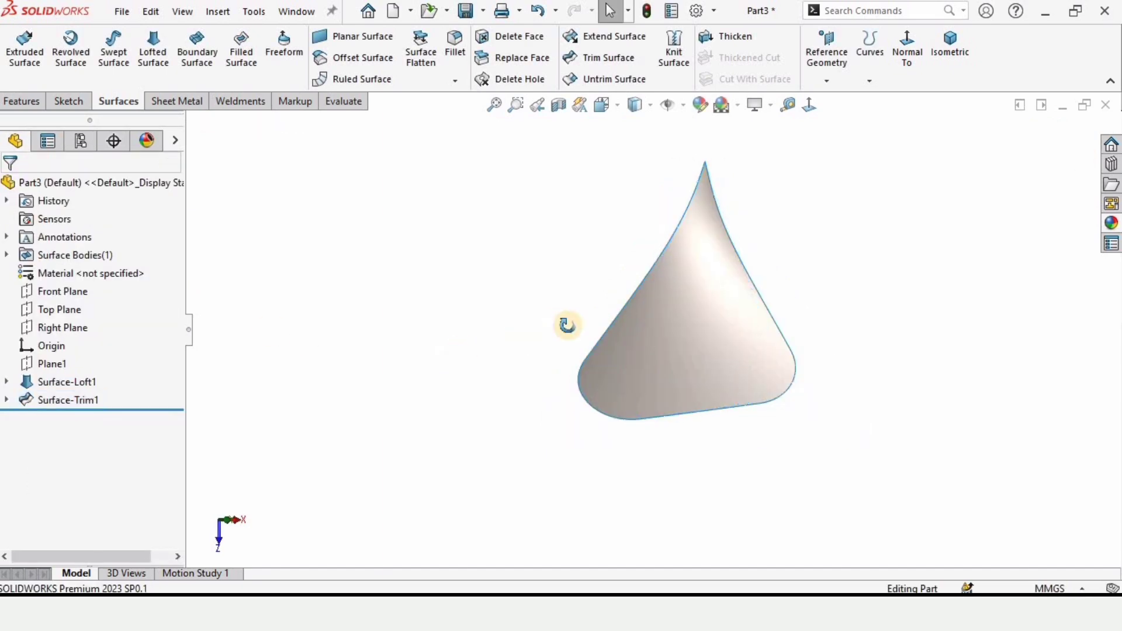
Thicken Surface-Trim1 into a 1 mm solid body.
middle_click_drag(566, 323, 531, 343)
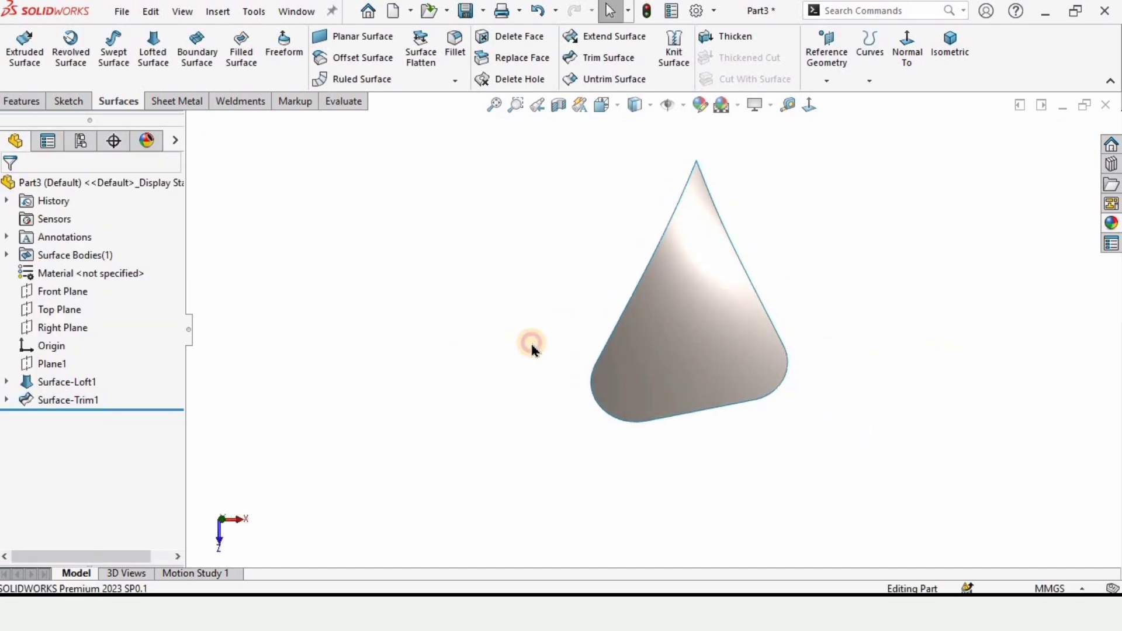
left_click(735, 39)
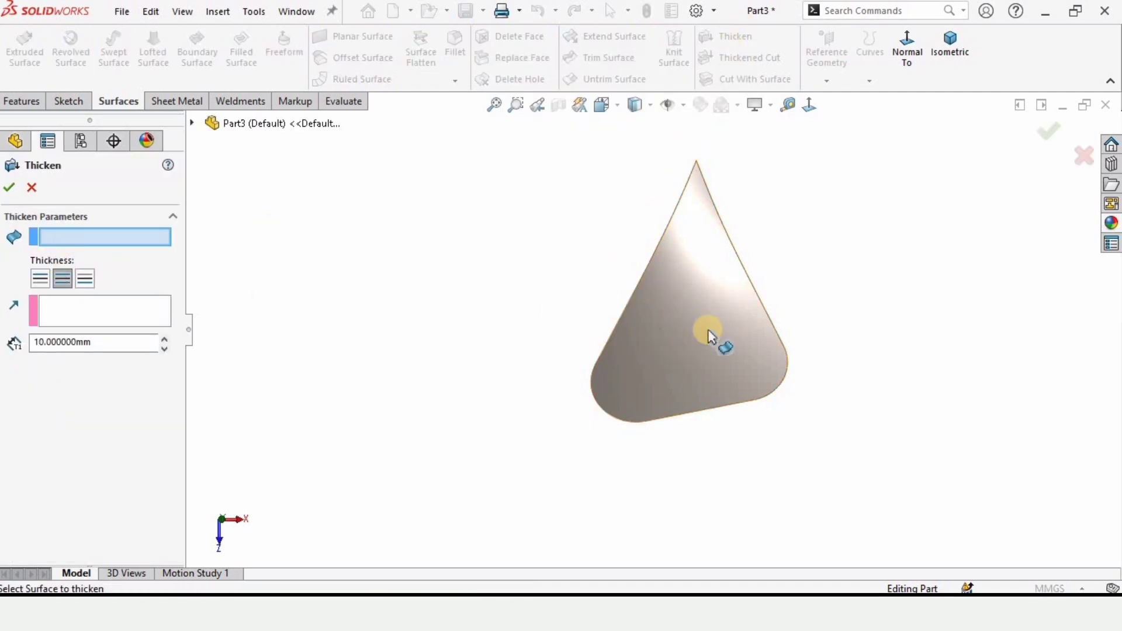
left_click(690, 320)
left_click(127, 343)
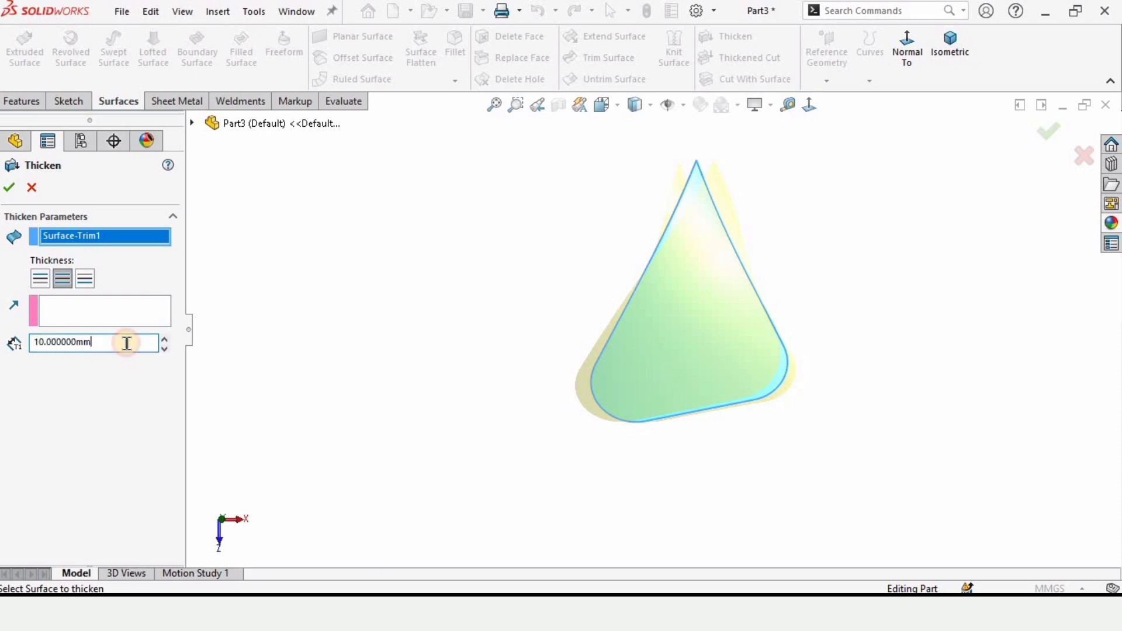
type("1")
key("Return")
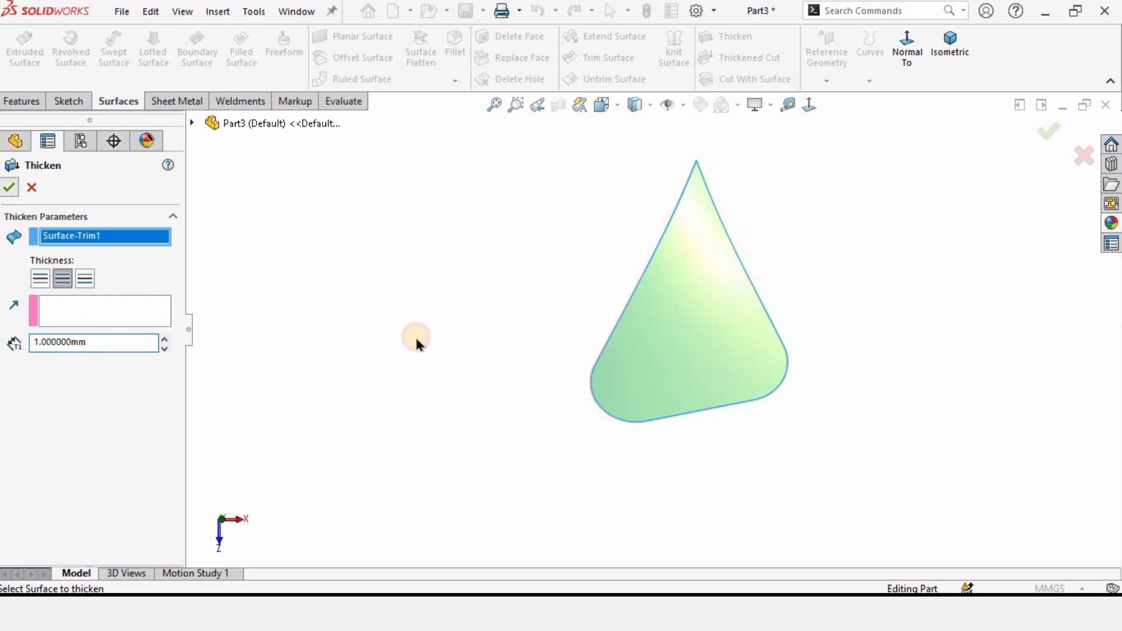
key("Return")
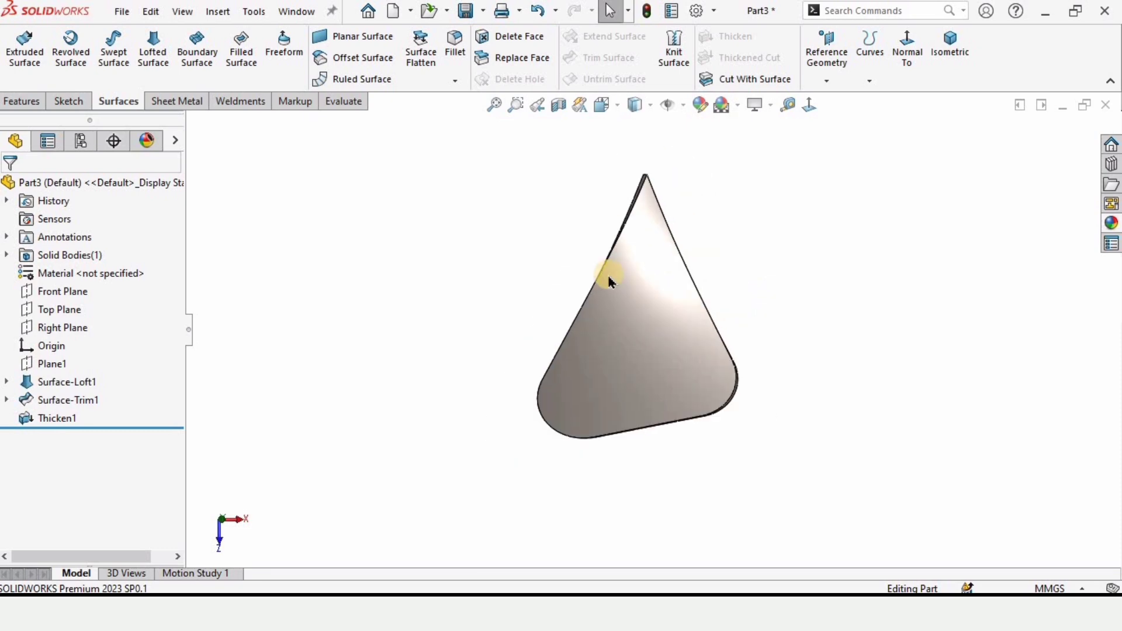
middle_click_drag(607, 282, 494, 333)
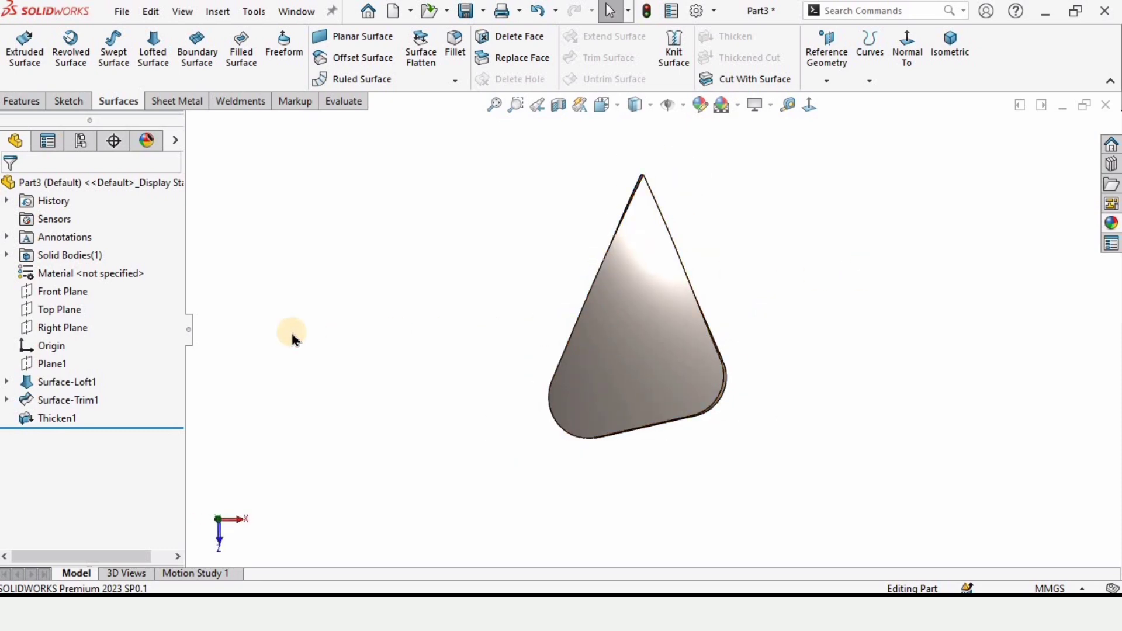
Start a sketch on Top Plane and draw a circle centred at the blade tip.
left_click(44, 312)
left_click(57, 288)
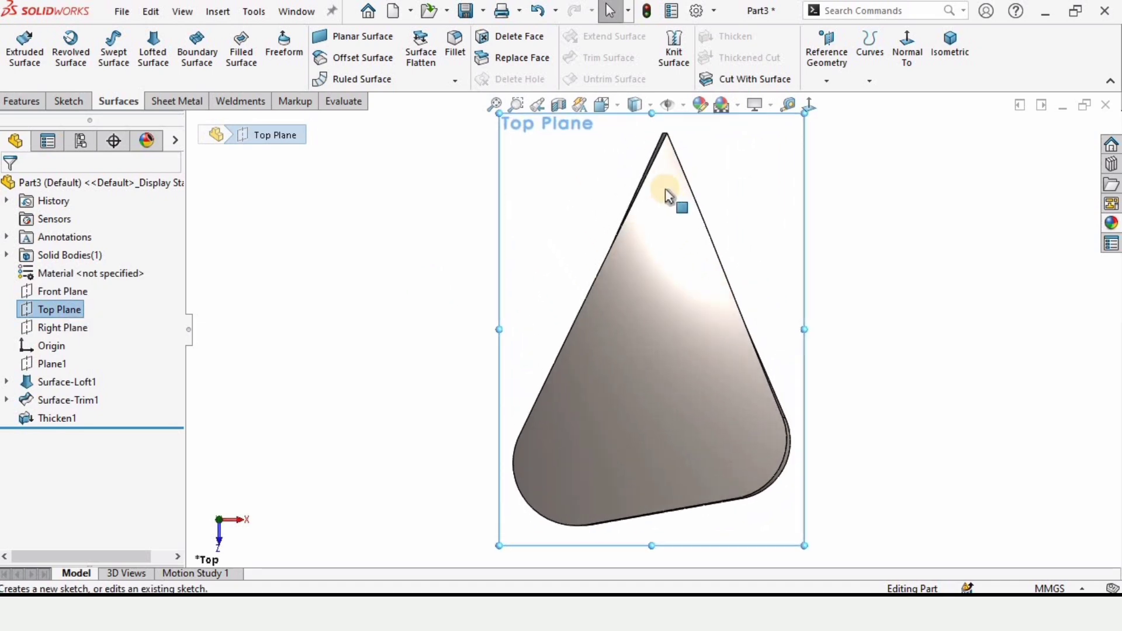
scroll(664, 206, "down", 3)
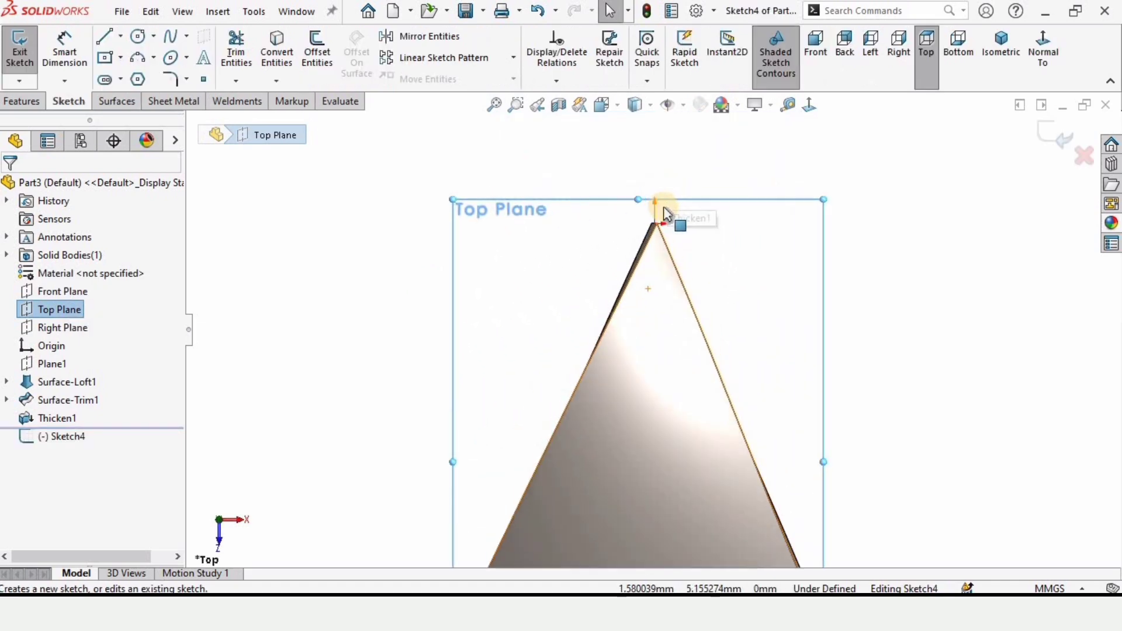
left_click(138, 39)
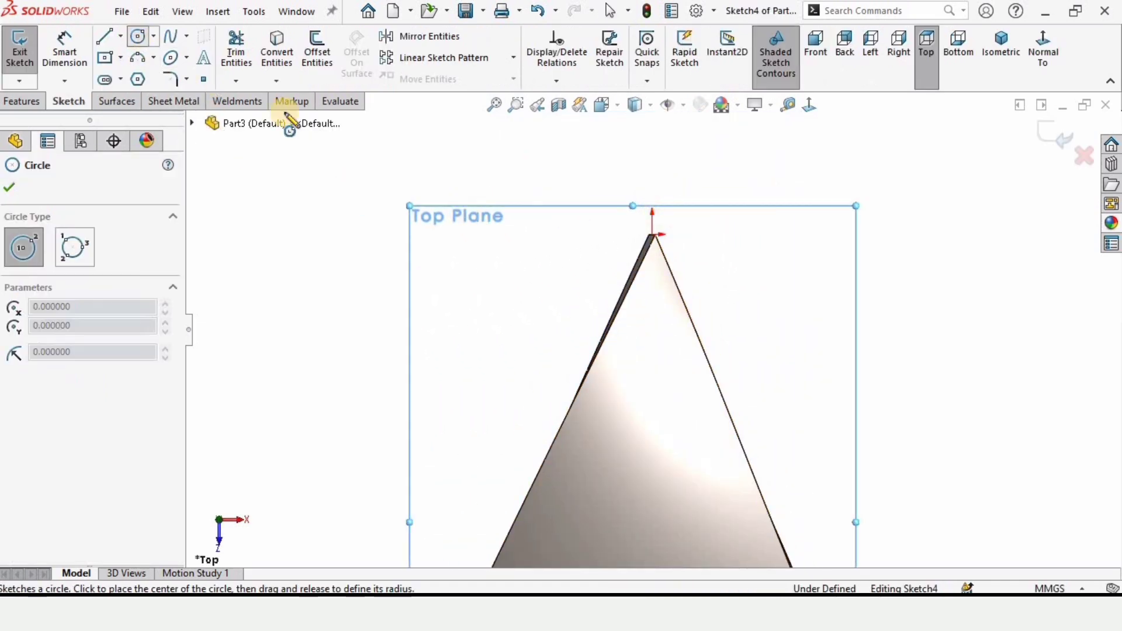
left_click(654, 244)
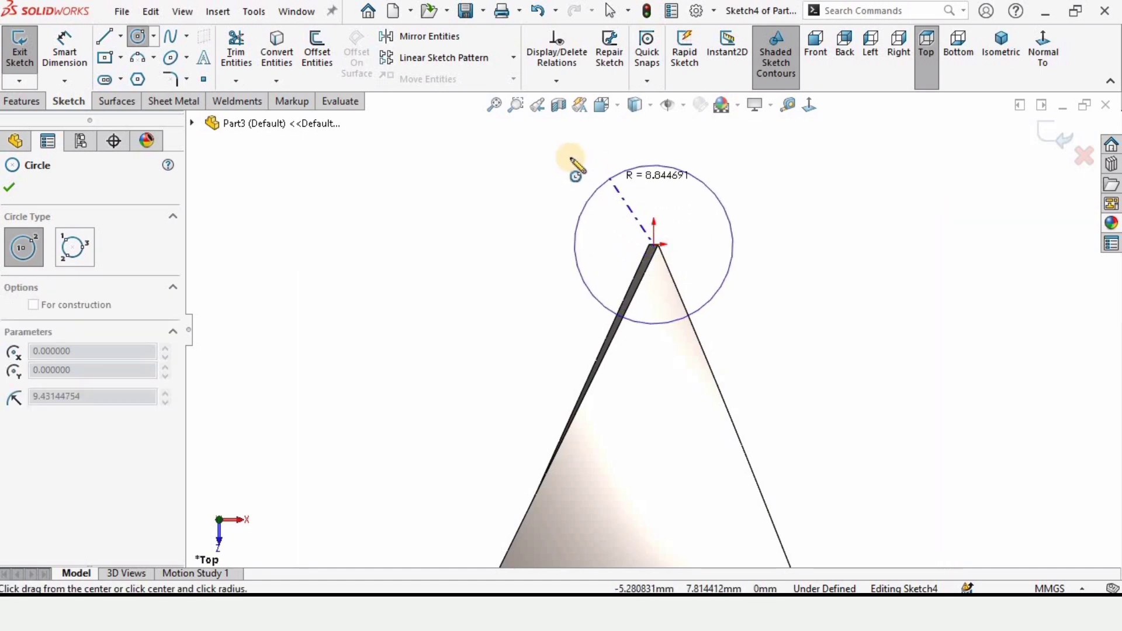
left_click(560, 153)
key("z")
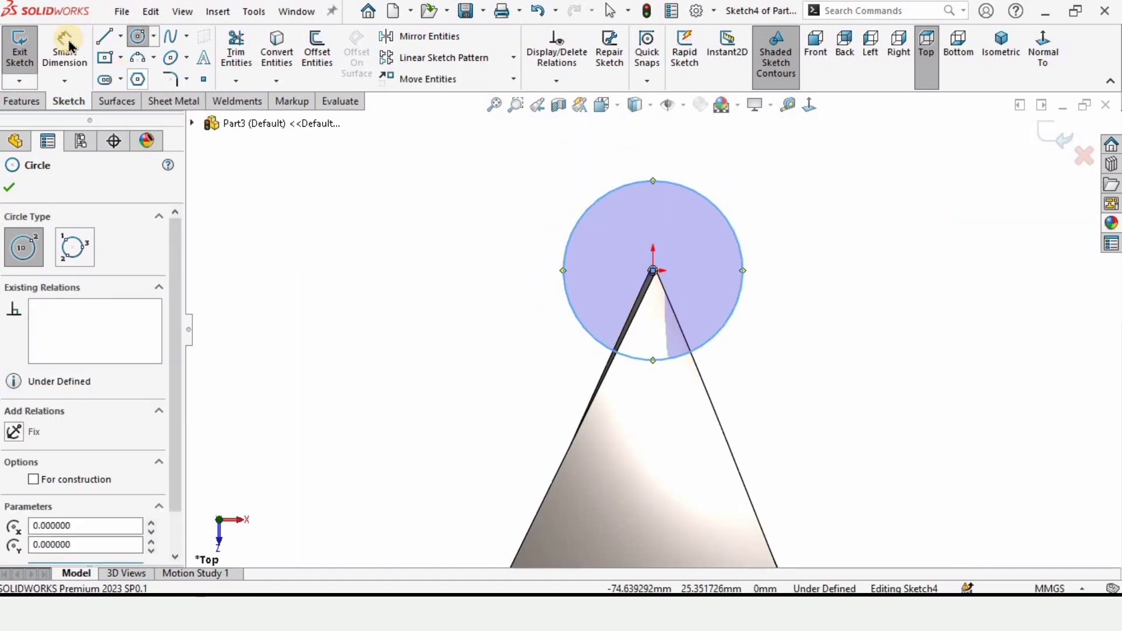
key("Escape")
Dimension the circle's diameter to 42 mm.
left_click(569, 305)
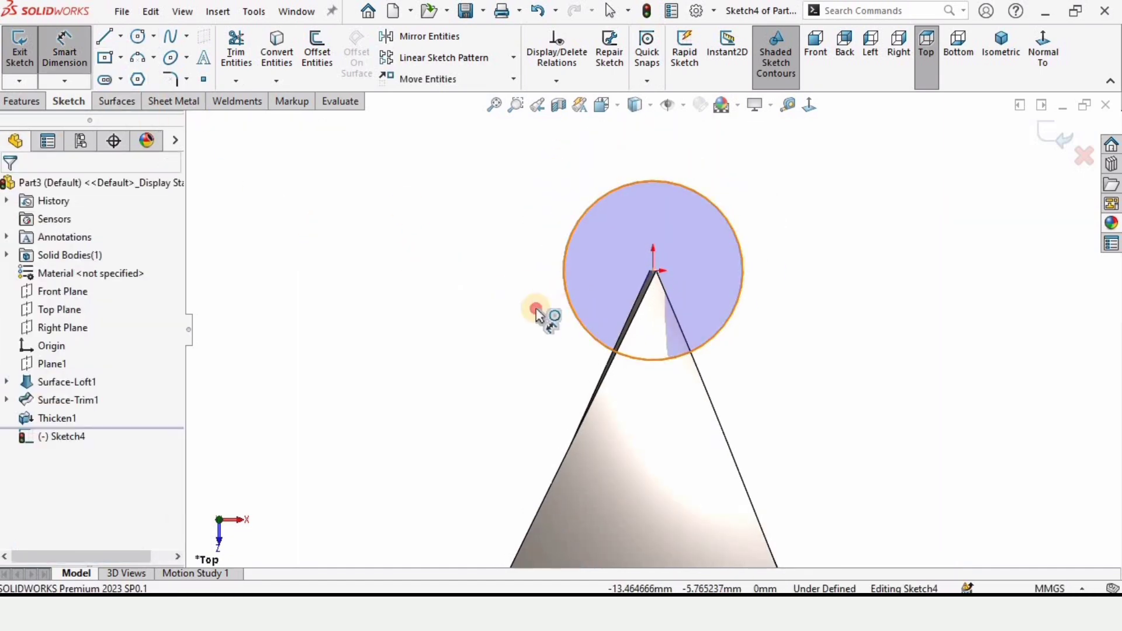
left_click(444, 342)
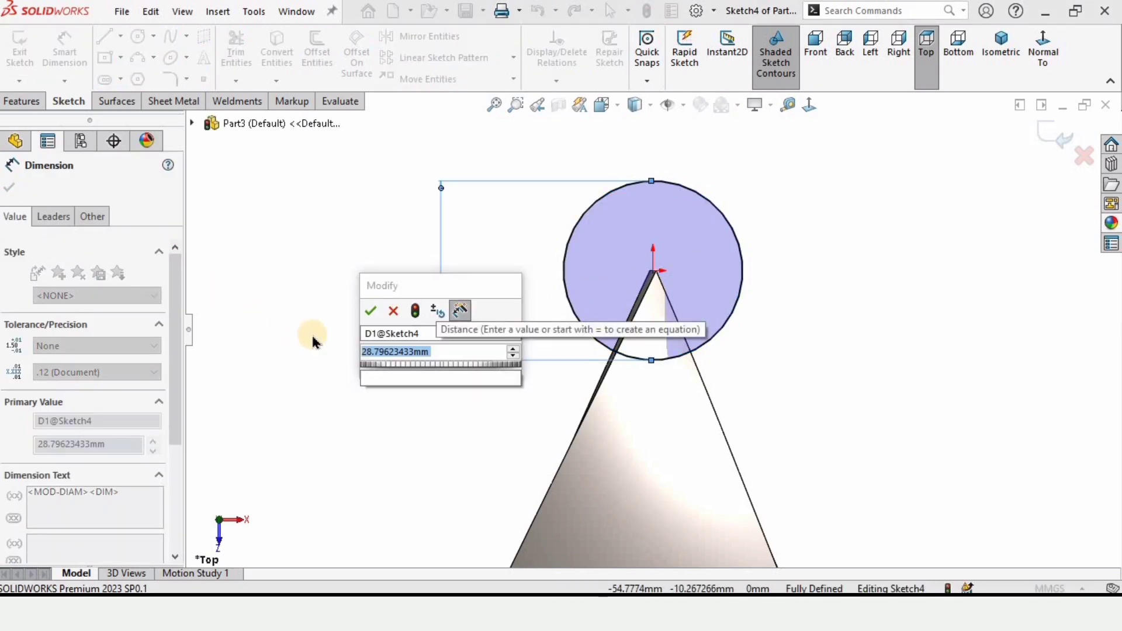
type("42.00mm")
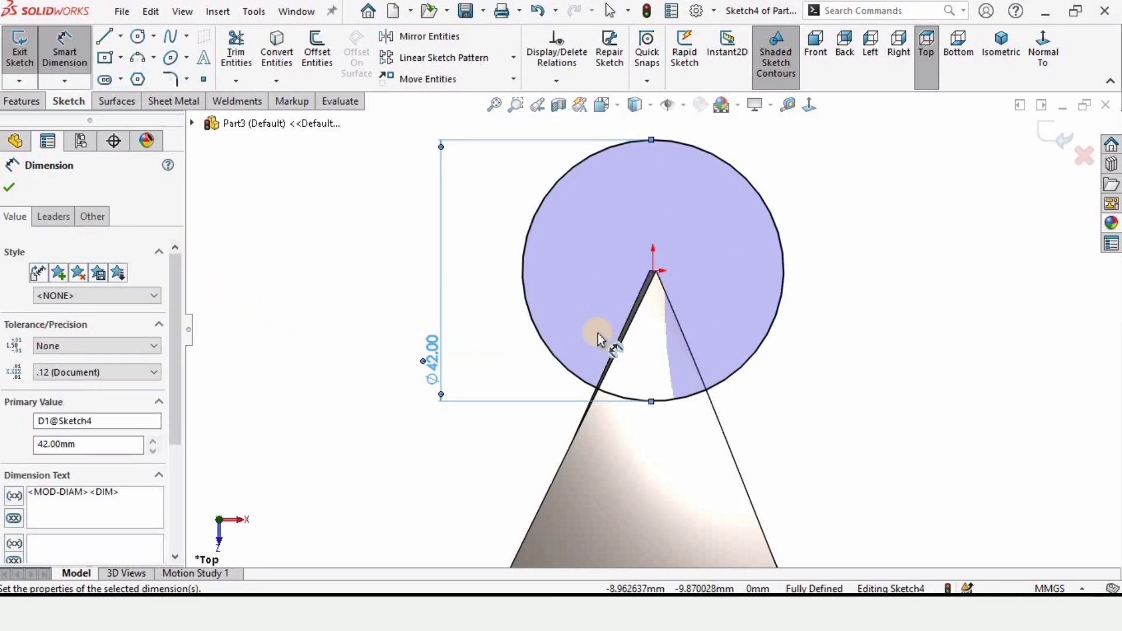
scroll(601, 333, "up", 3)
Extrude the Ø42 circle 30 mm Mid Plane into the hub cylinder.
left_click(22, 101)
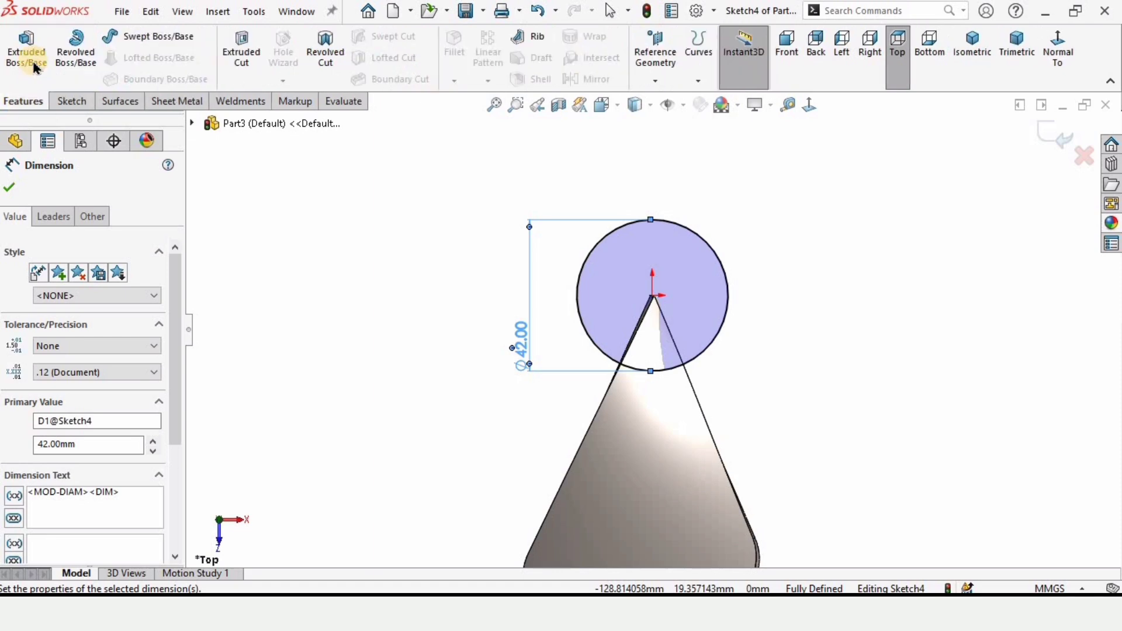
left_click(35, 48)
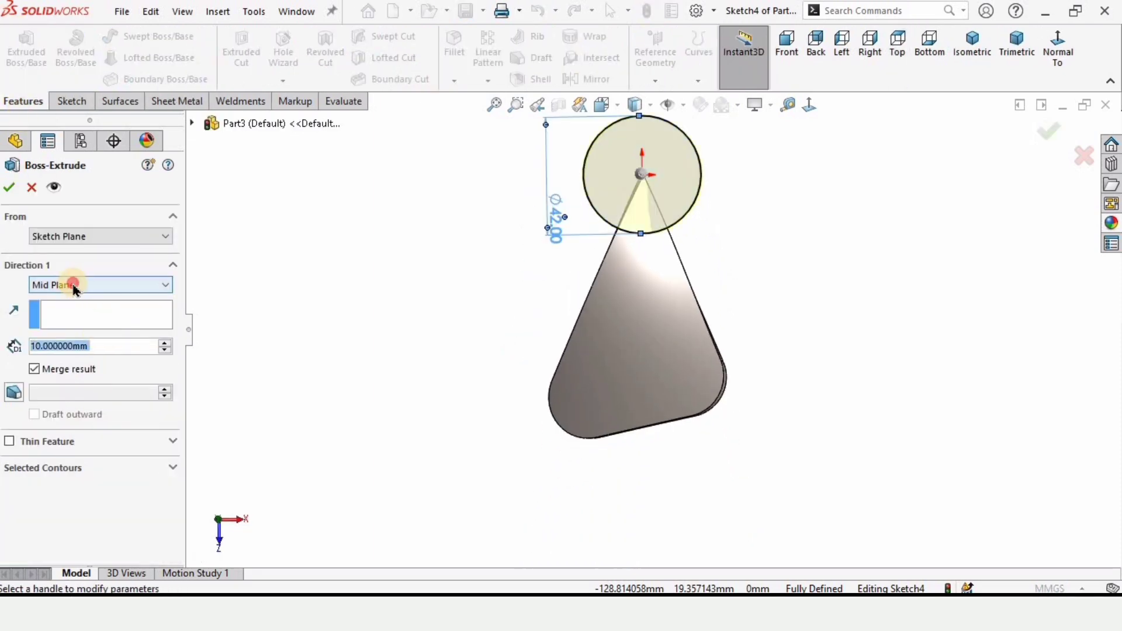
left_click(73, 285)
left_click(55, 365)
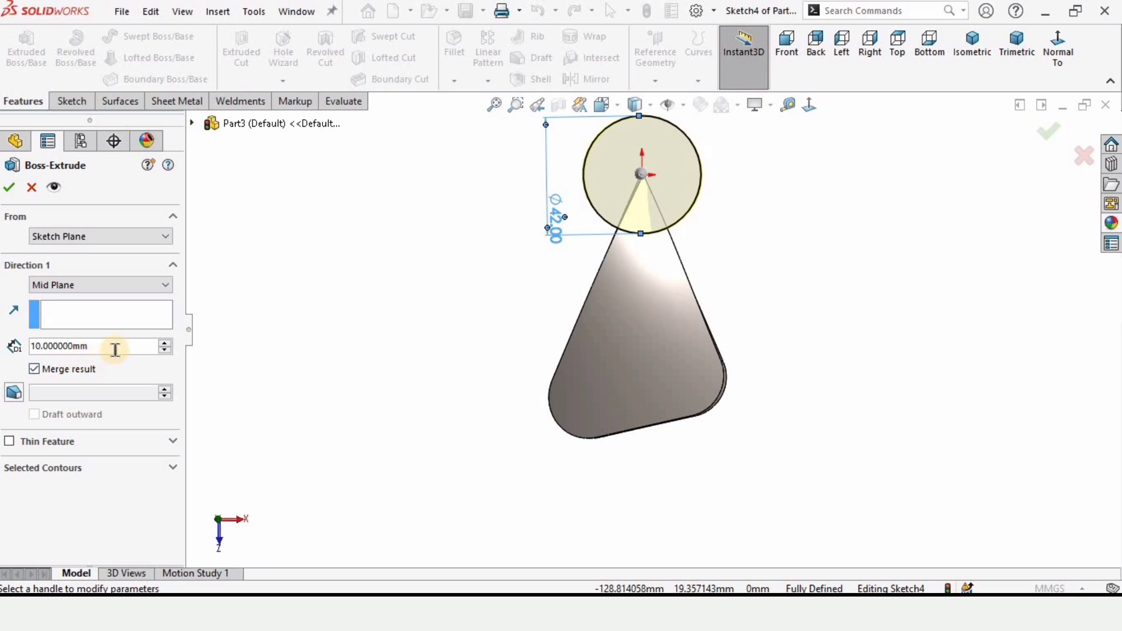
type("30")
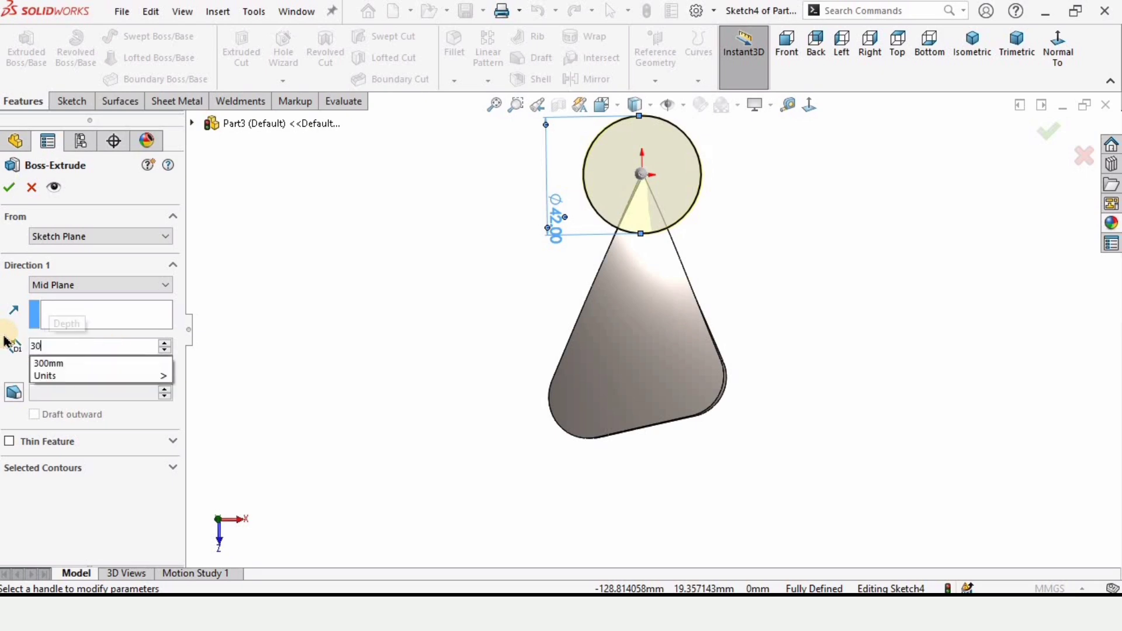
key("Return")
middle_click_drag(653, 222, 599, 286)
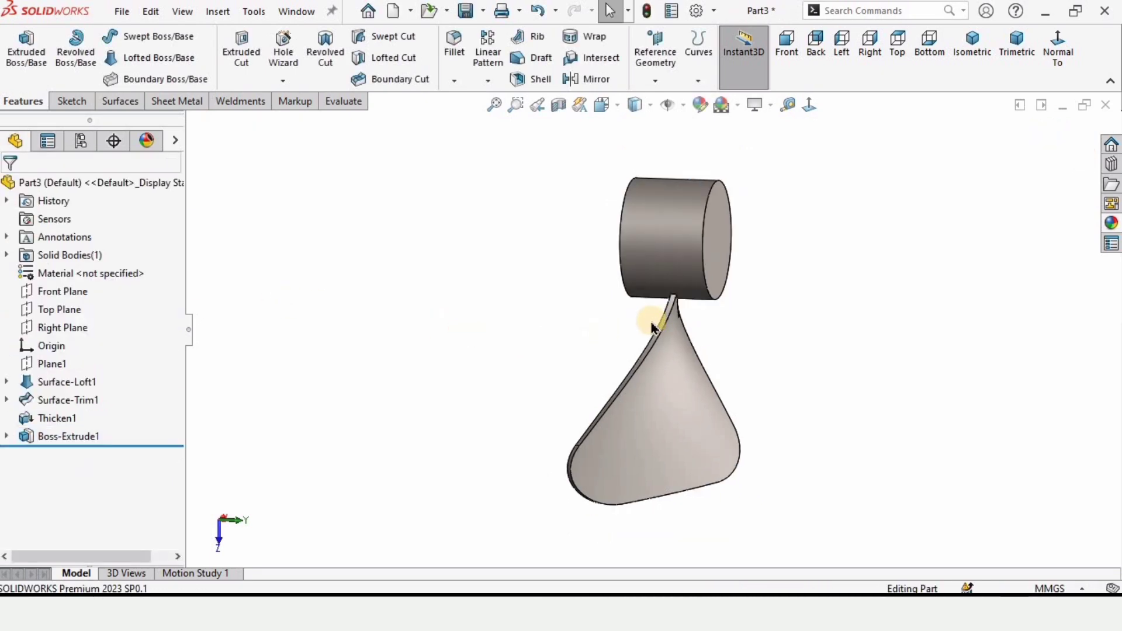
middle_click_drag(652, 327, 675, 301)
left_click(675, 298)
scroll(674, 301, "up", 3)
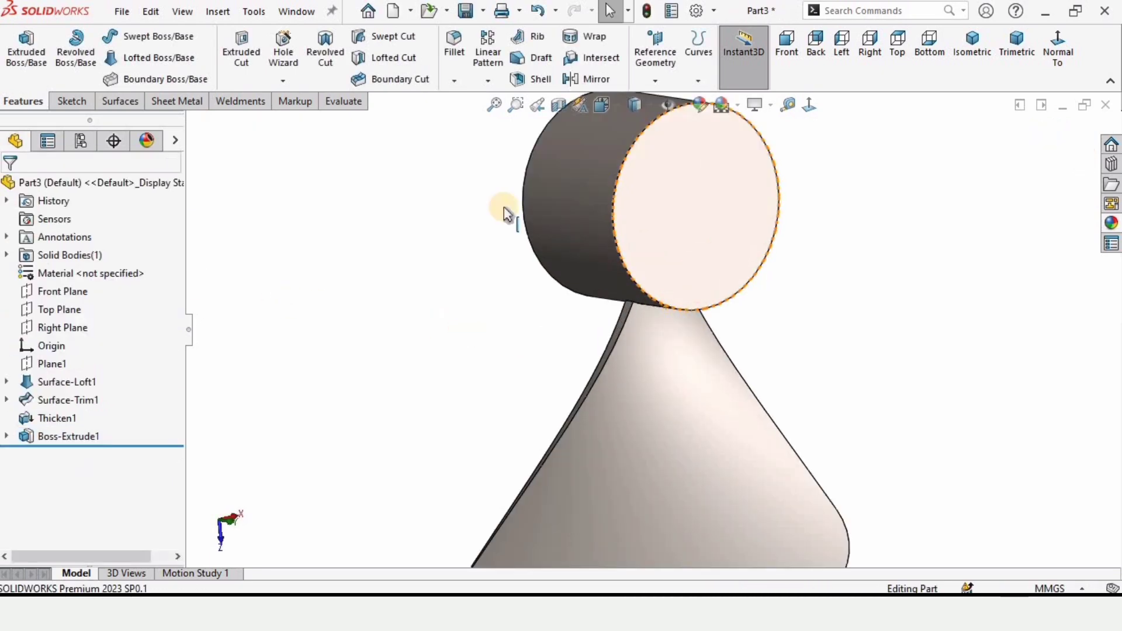
Fillet the two blade-to-hub junction edges with a 15 mm radius.
left_click(455, 49)
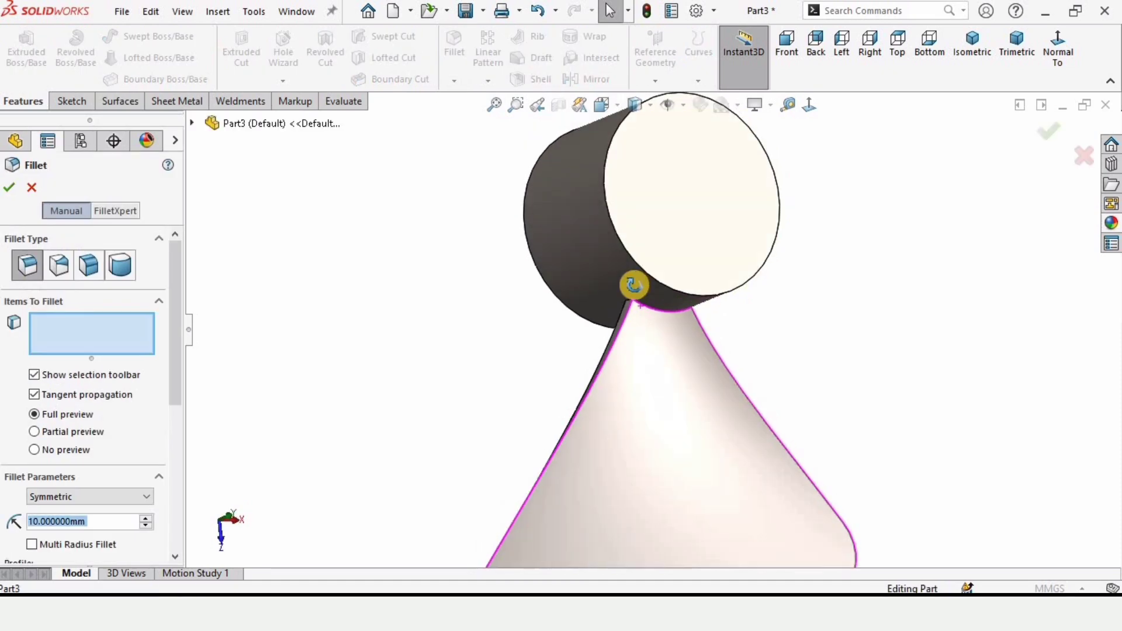
scroll(641, 315, "down", 5)
middle_click_drag(613, 329, 614, 326)
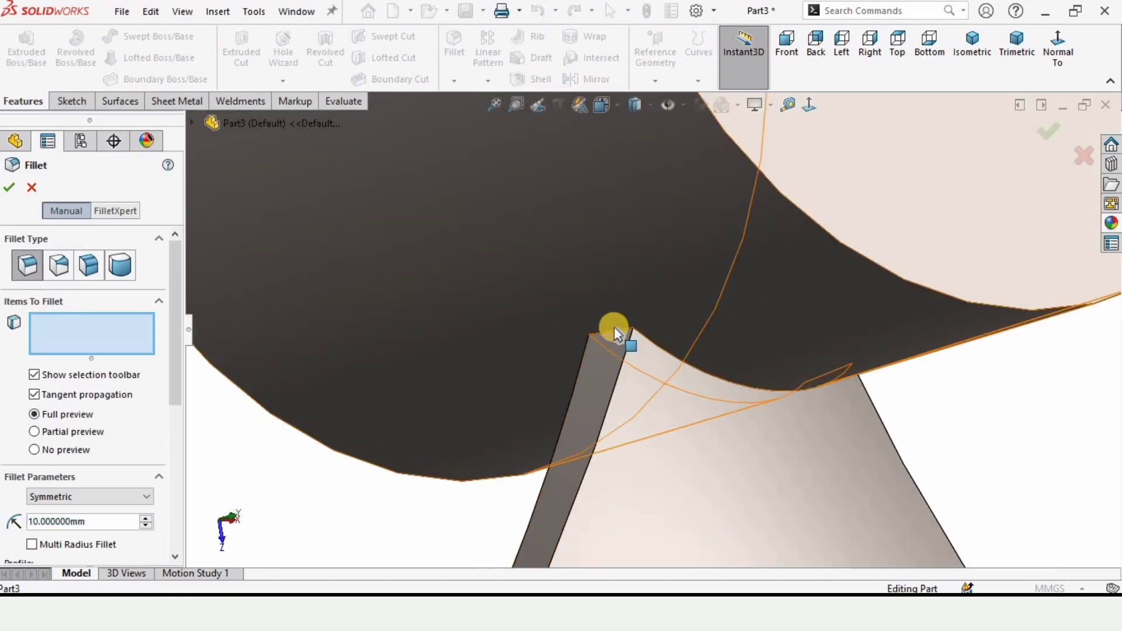
left_click(611, 330)
scroll(725, 323, "up", 4)
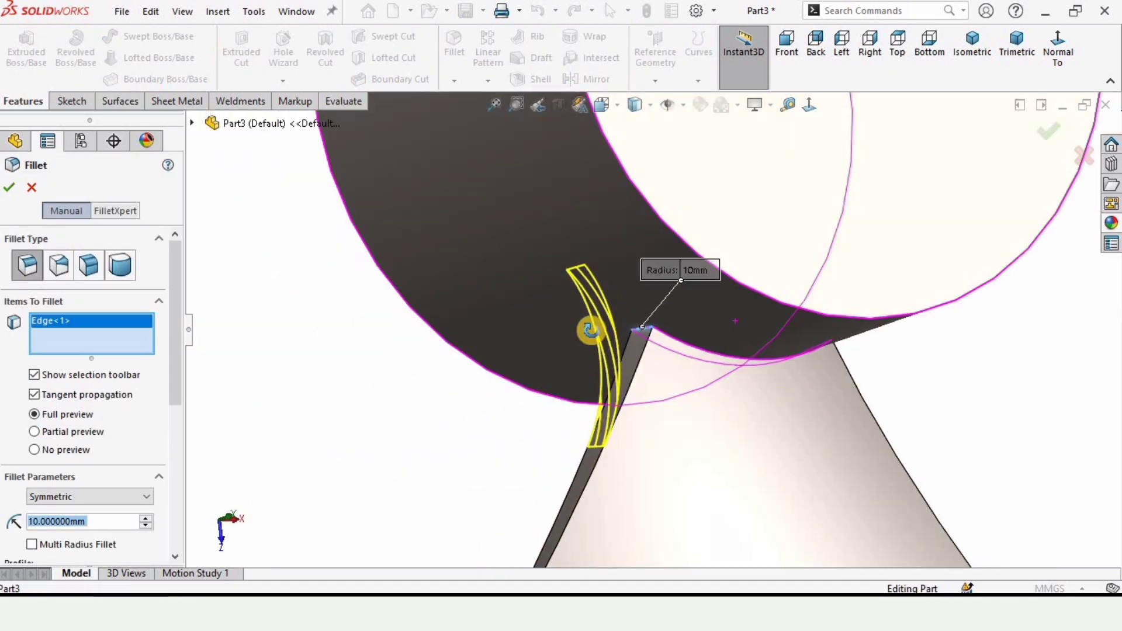
middle_click_drag(591, 328, 815, 342)
scroll(818, 343, "down", 5)
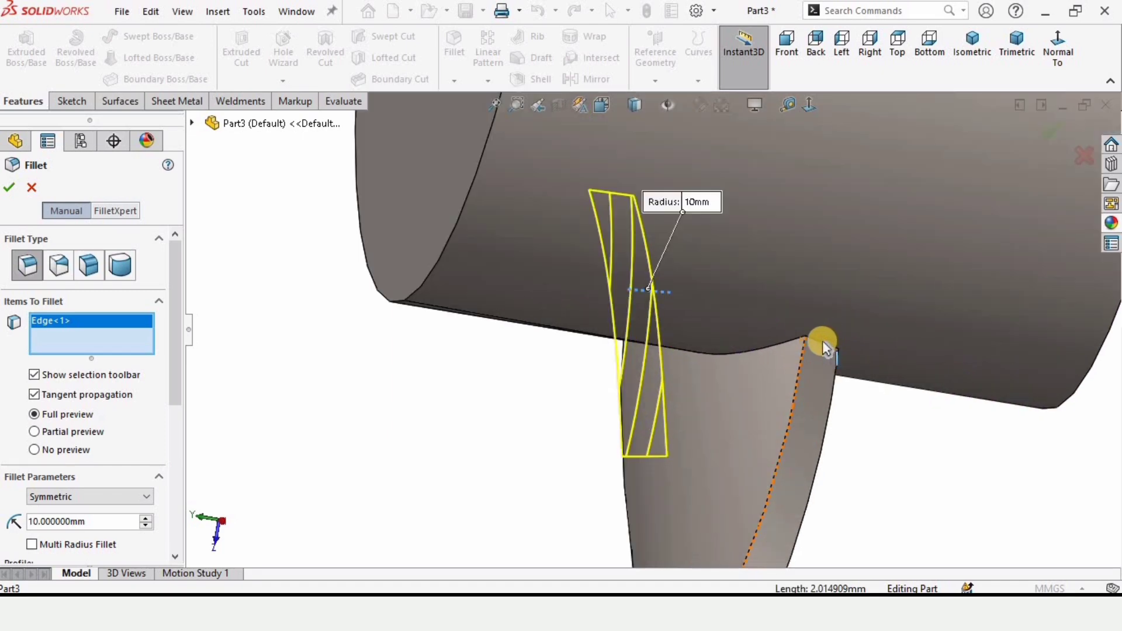
left_click(821, 349)
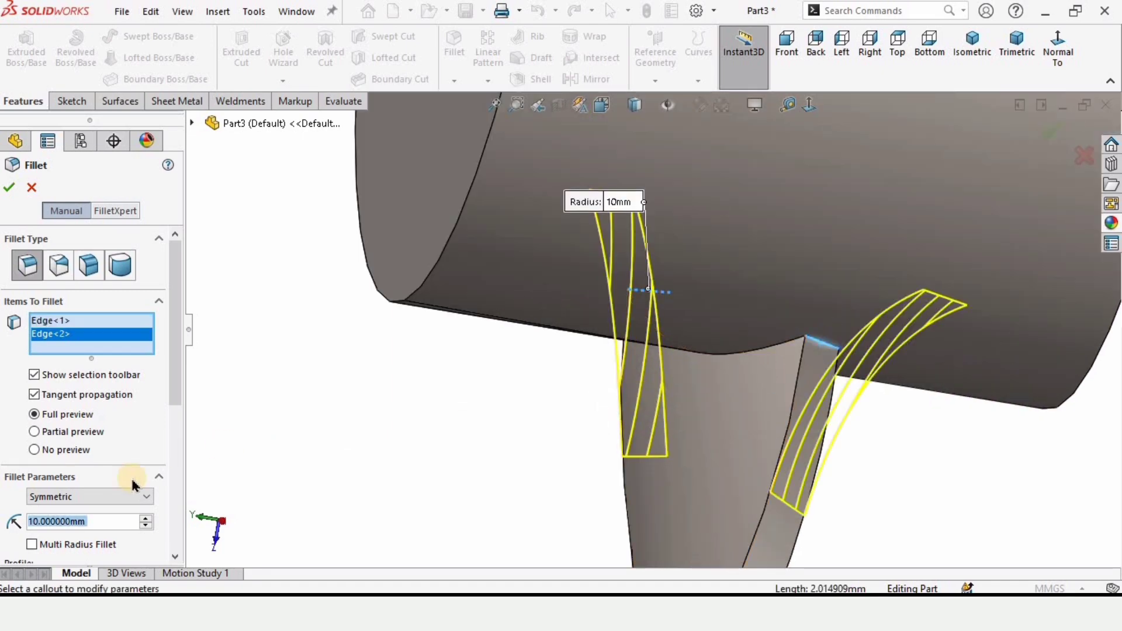
type("15")
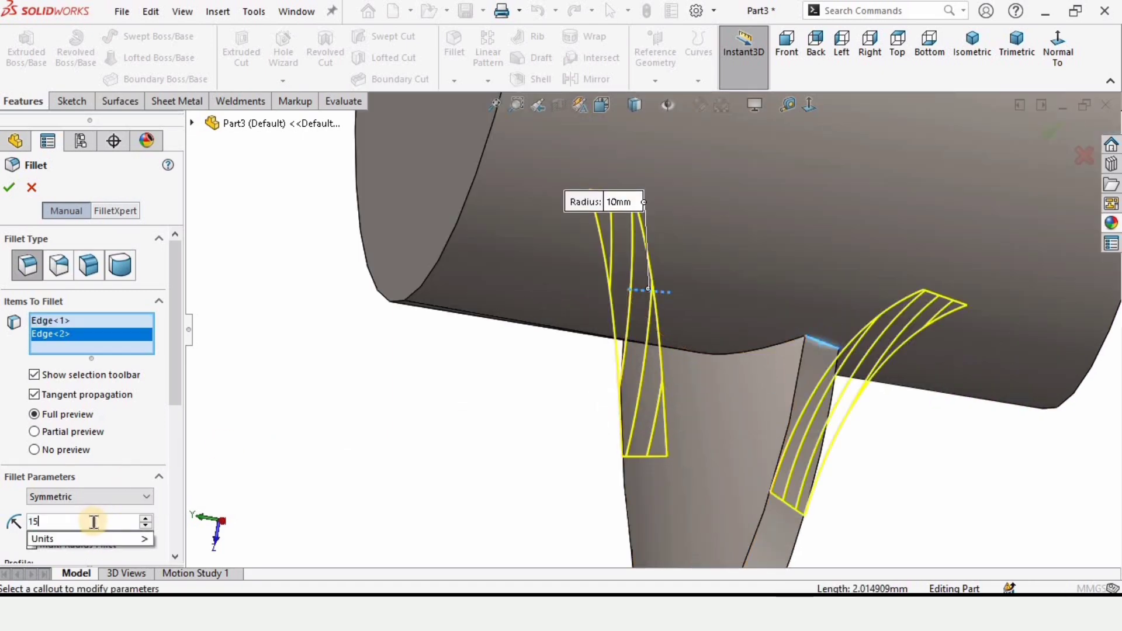
key("Return")
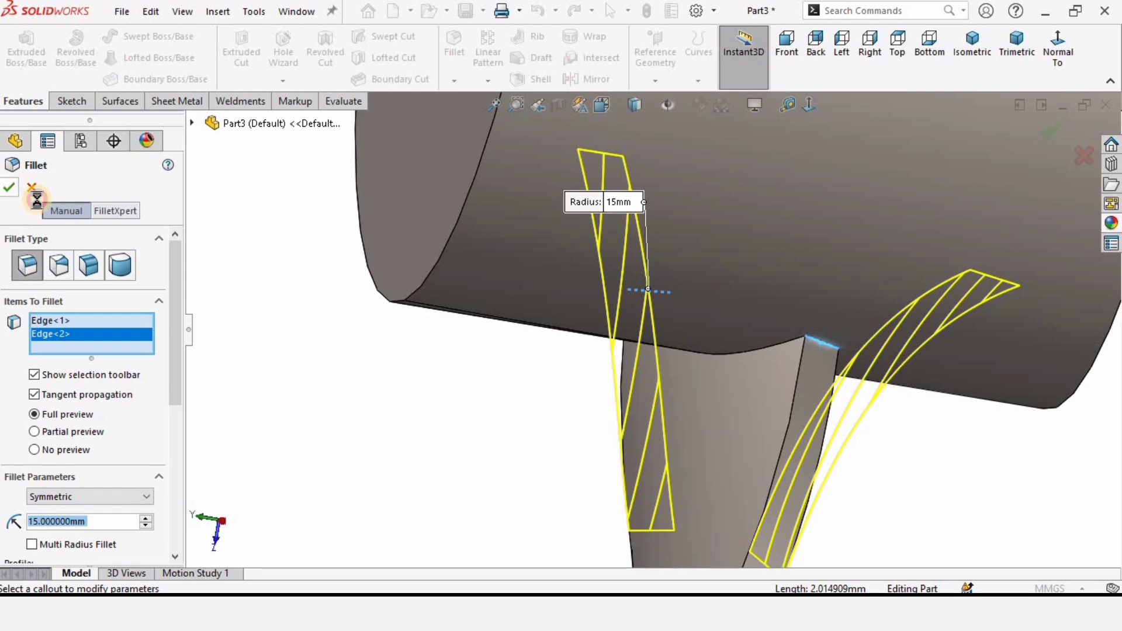
middle_click_drag(508, 293, 689, 342)
middle_click_drag(573, 343, 434, 354)
left_click(444, 245)
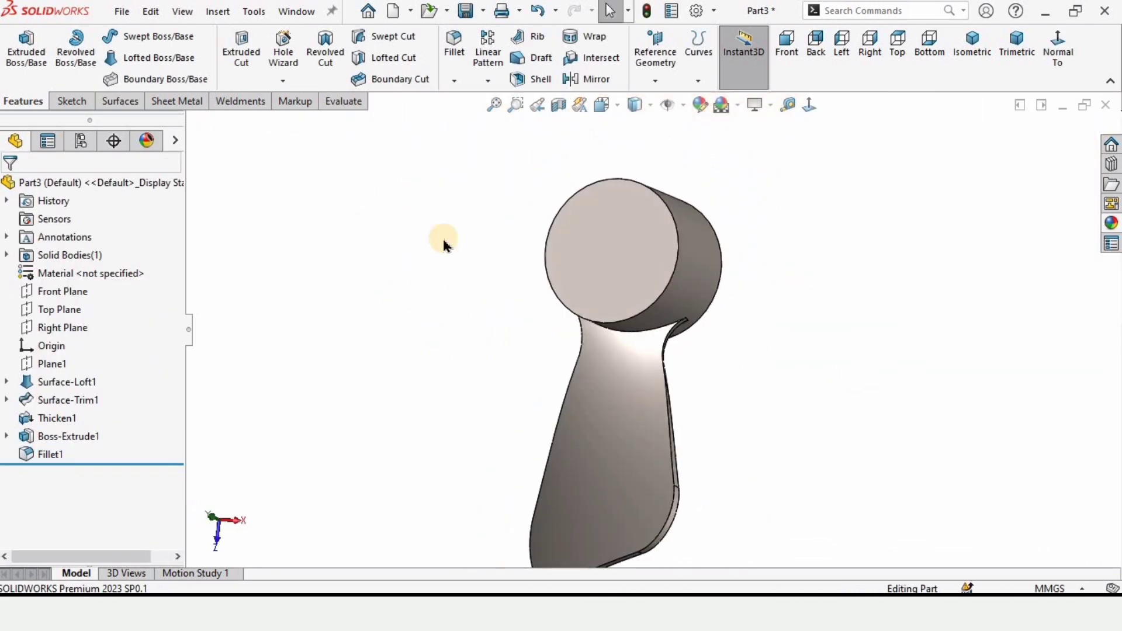
Start a circular pattern set to Bodies, with the filleted blade body selected.
left_click(489, 87)
left_click(503, 117)
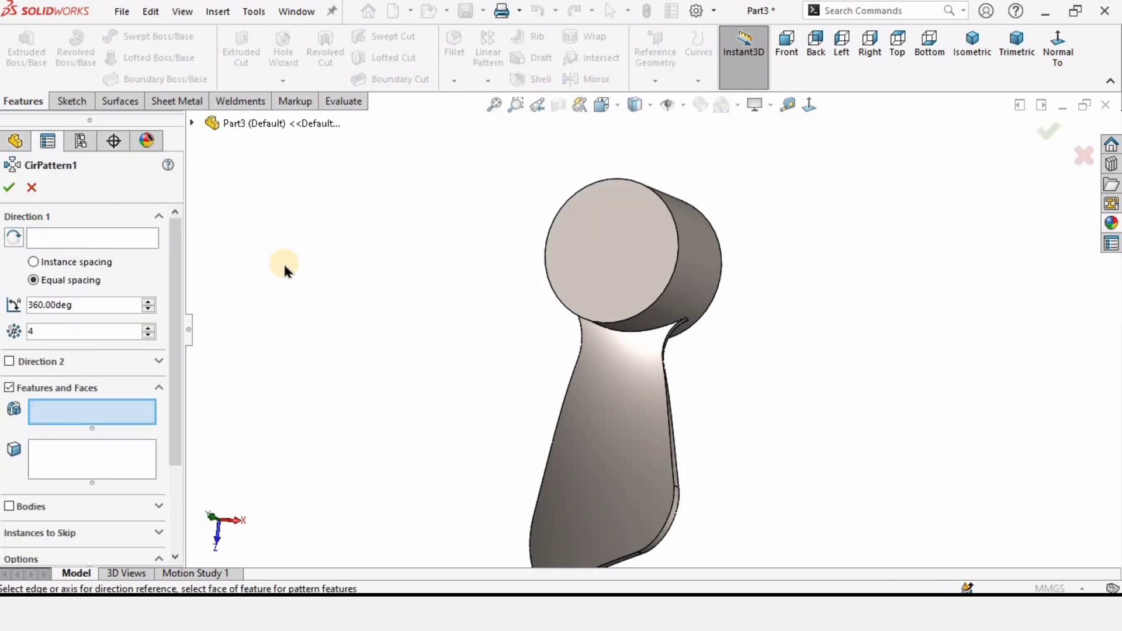
left_click(158, 388)
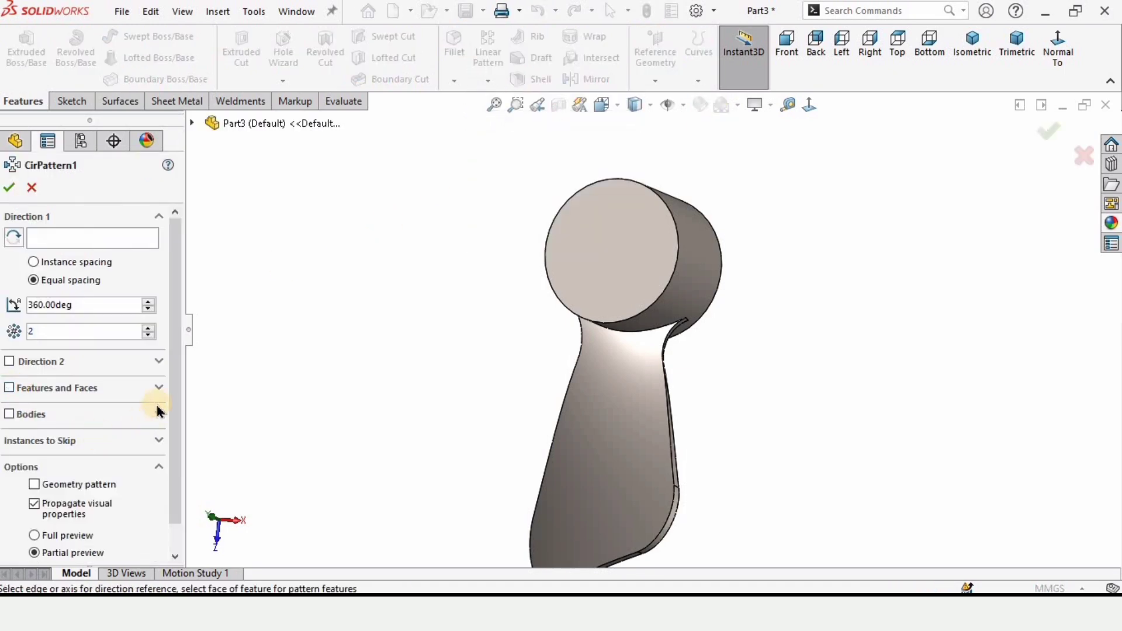
scroll(165, 388, "down", 1)
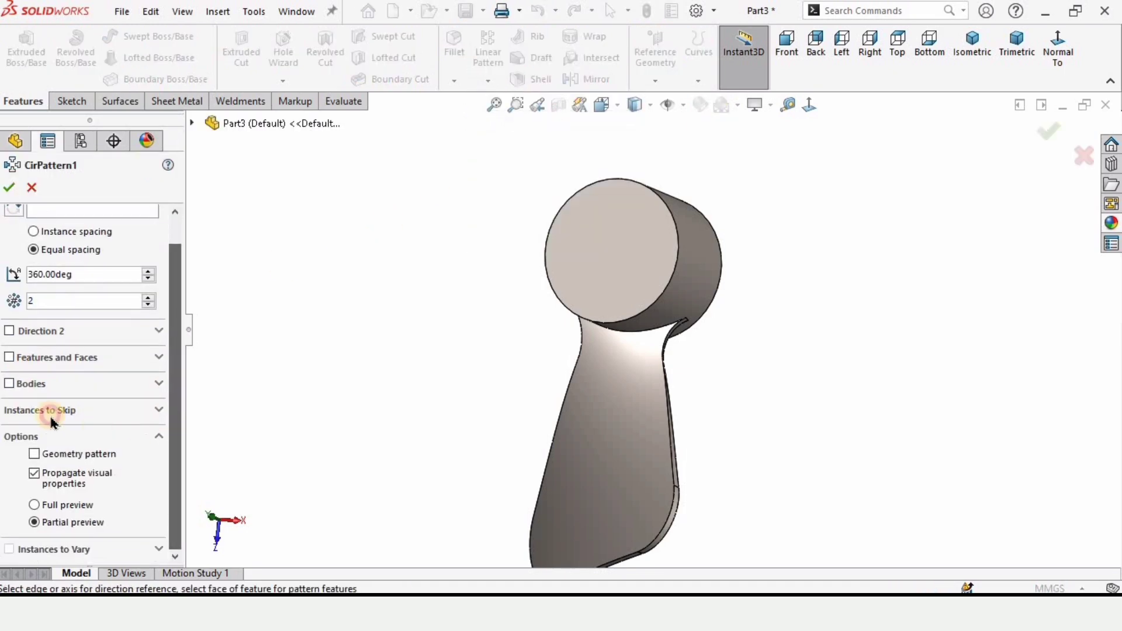
left_click(9, 383)
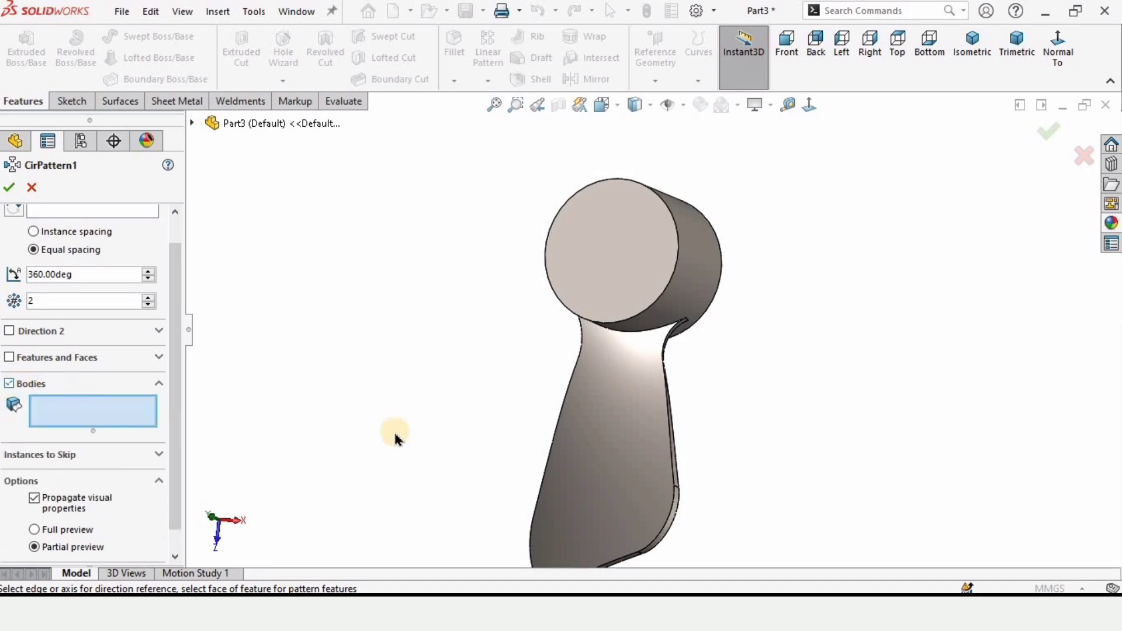
left_click(604, 462)
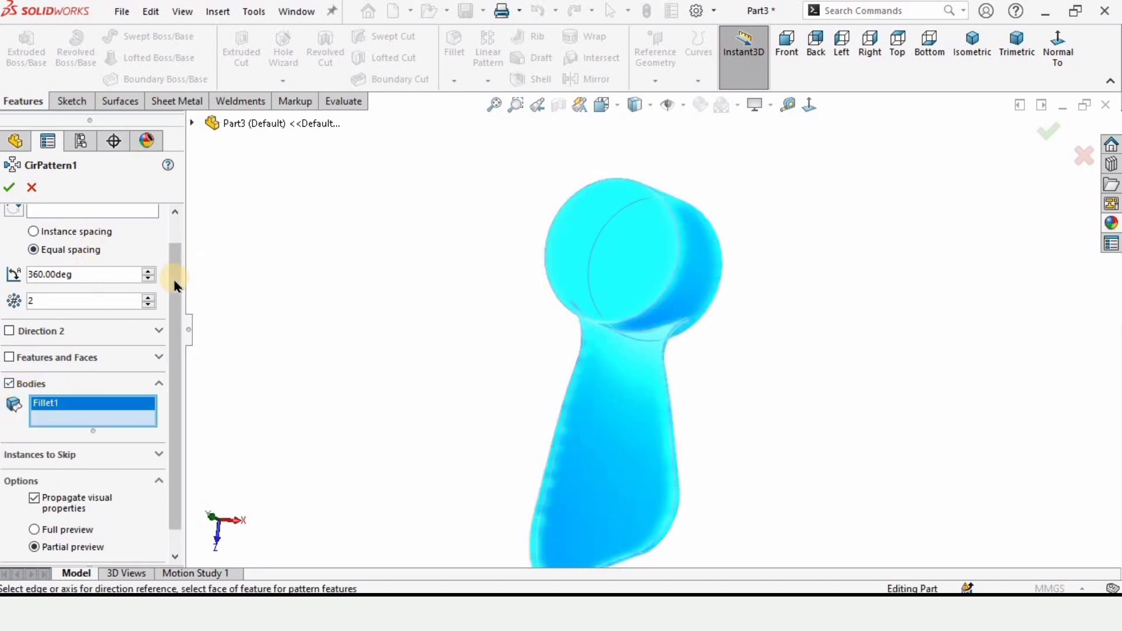
scroll(175, 283, "up", 1)
Use the hub's circular edge as the axis, set 4 instances, and accept.
left_click(215, 266)
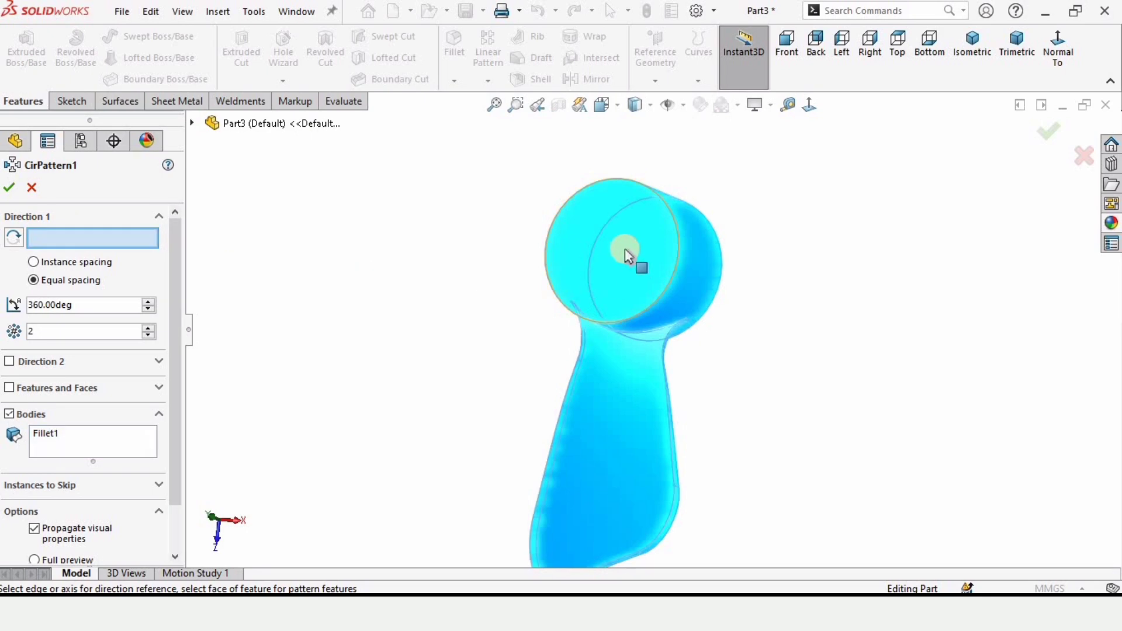
left_click(670, 217)
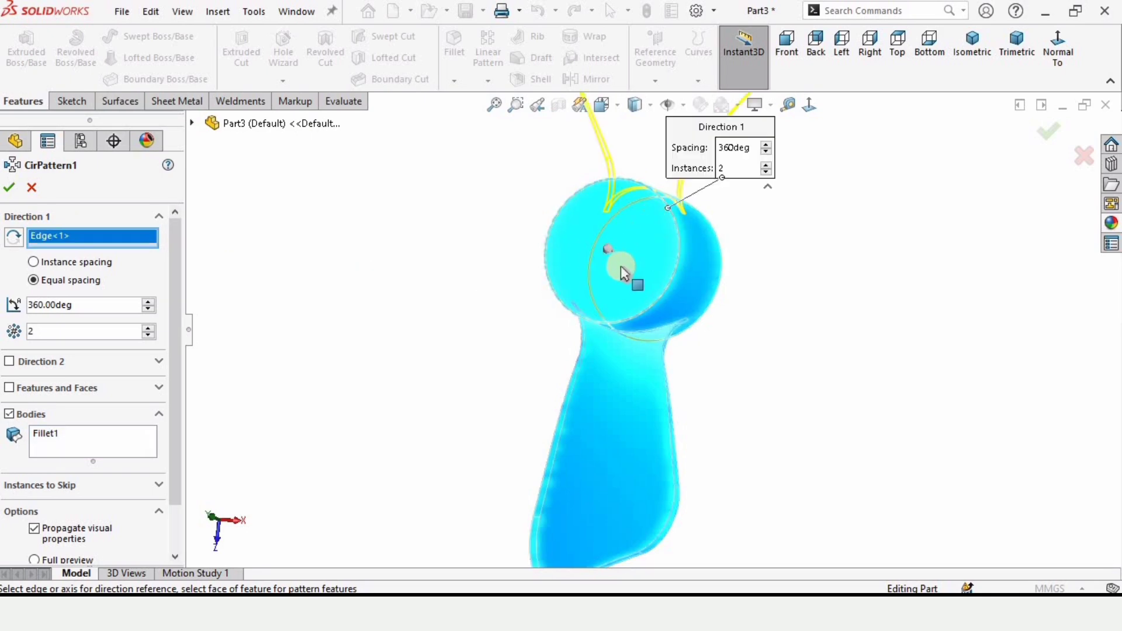
scroll(613, 266, "up", 4)
scroll(607, 240, "down", 3)
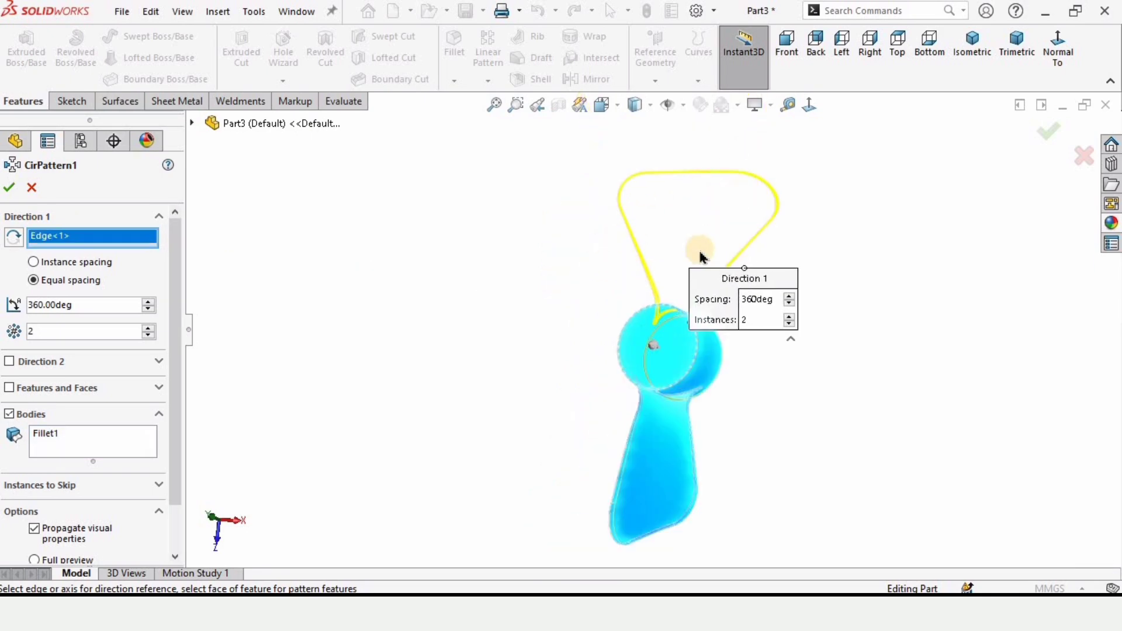
left_click(149, 329)
left_click(149, 329)
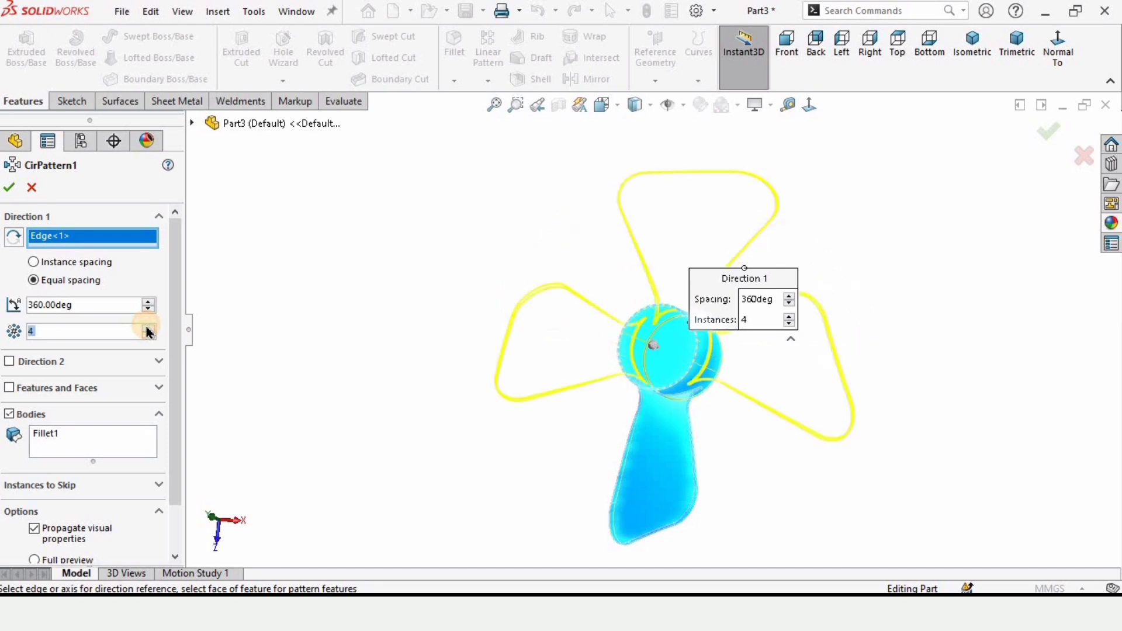
left_click(9, 187)
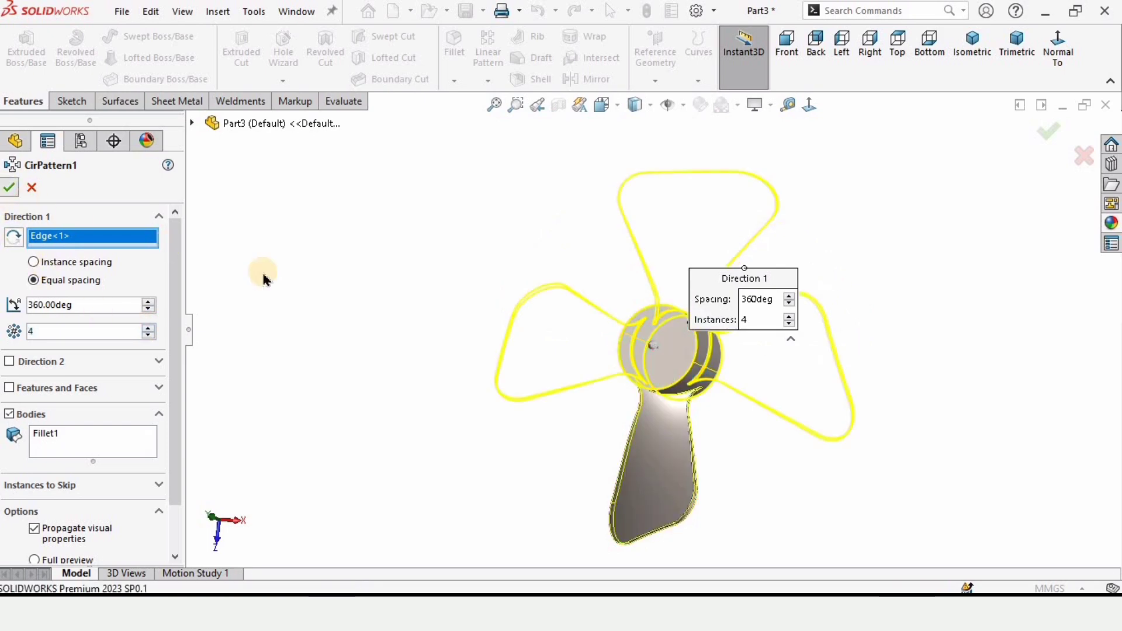
left_click(483, 345)
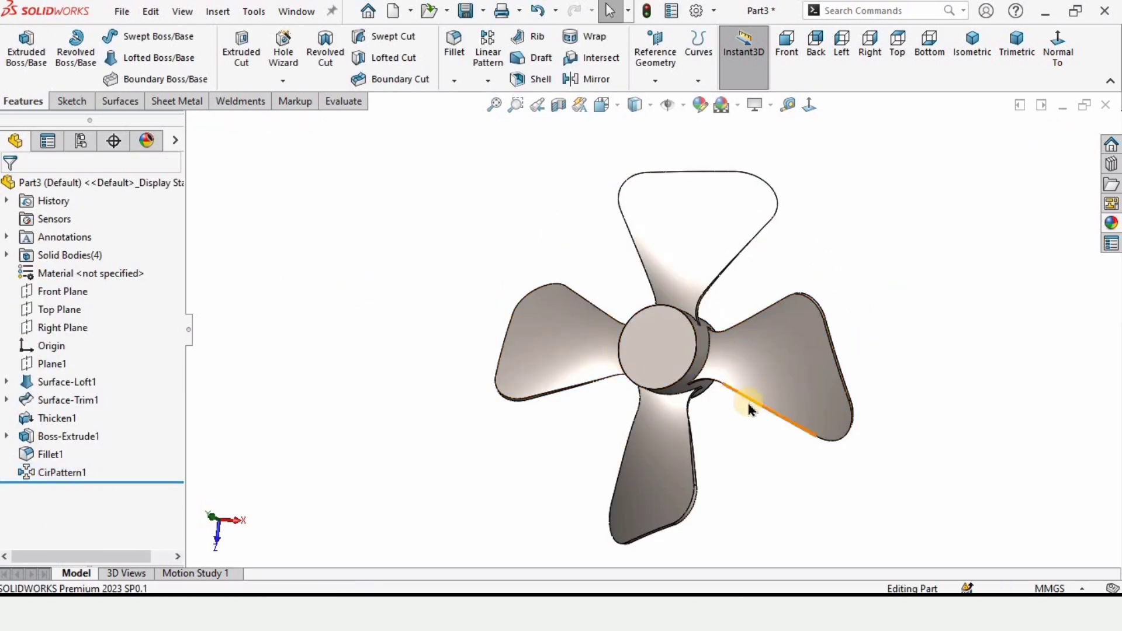
middle_click_drag(749, 409, 676, 371)
Use Combine with the Add operation to merge all four blade bodies into one solid.
left_click(786, 43)
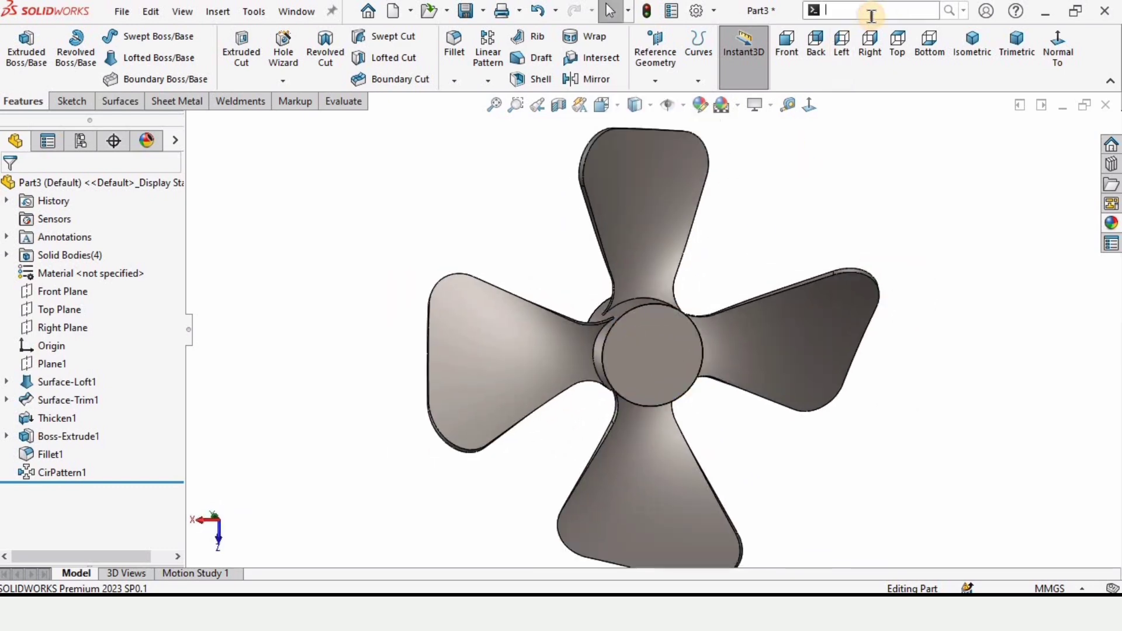
left_click(870, 14)
type("co")
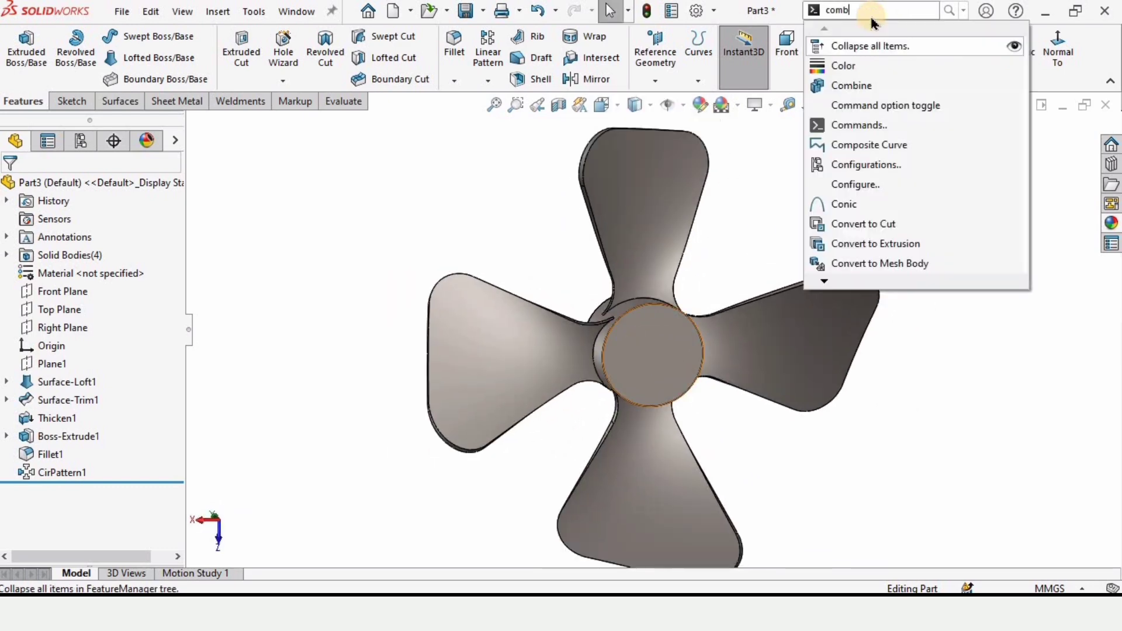
type("mb")
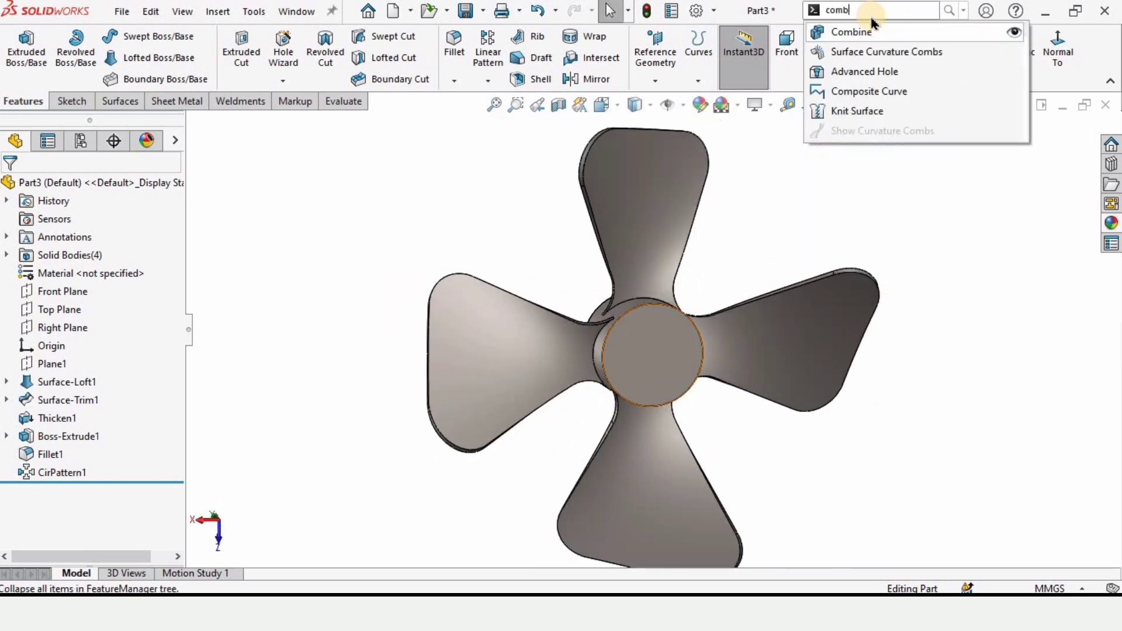
left_click(815, 31)
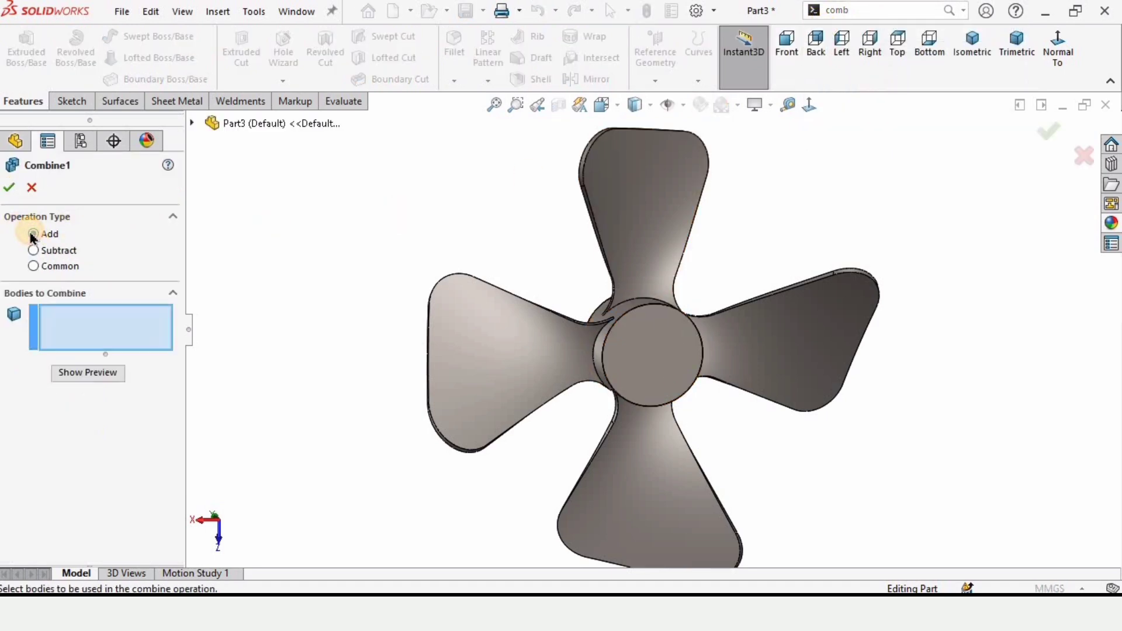
left_click(659, 231)
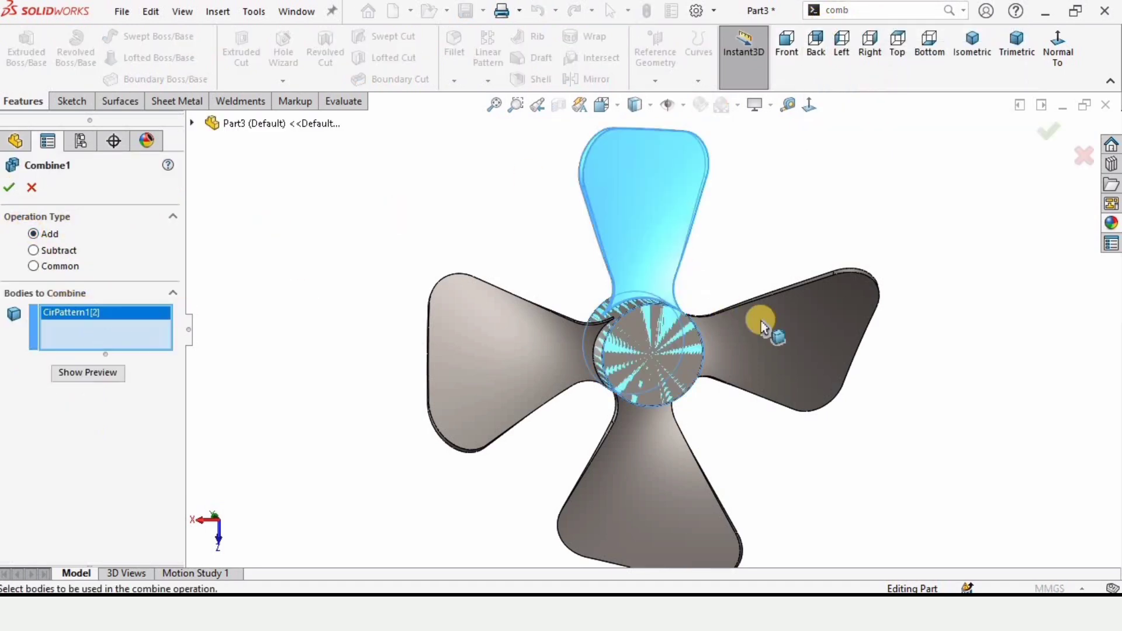
left_click(764, 325)
left_click(577, 419)
left_click(601, 363)
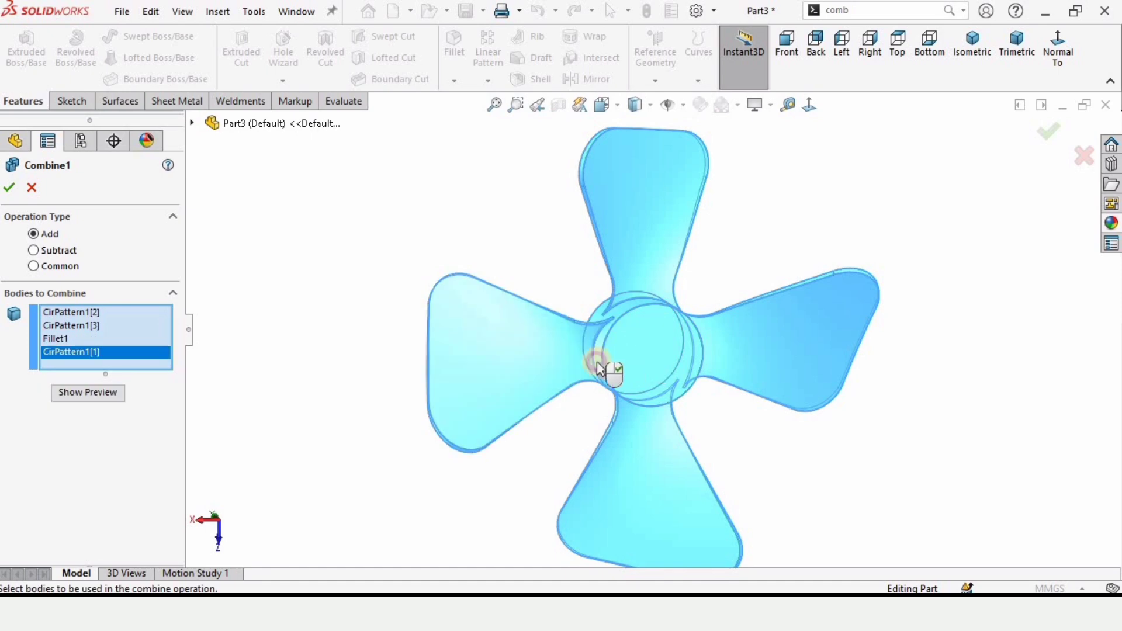
left_click(634, 359)
left_click(638, 358)
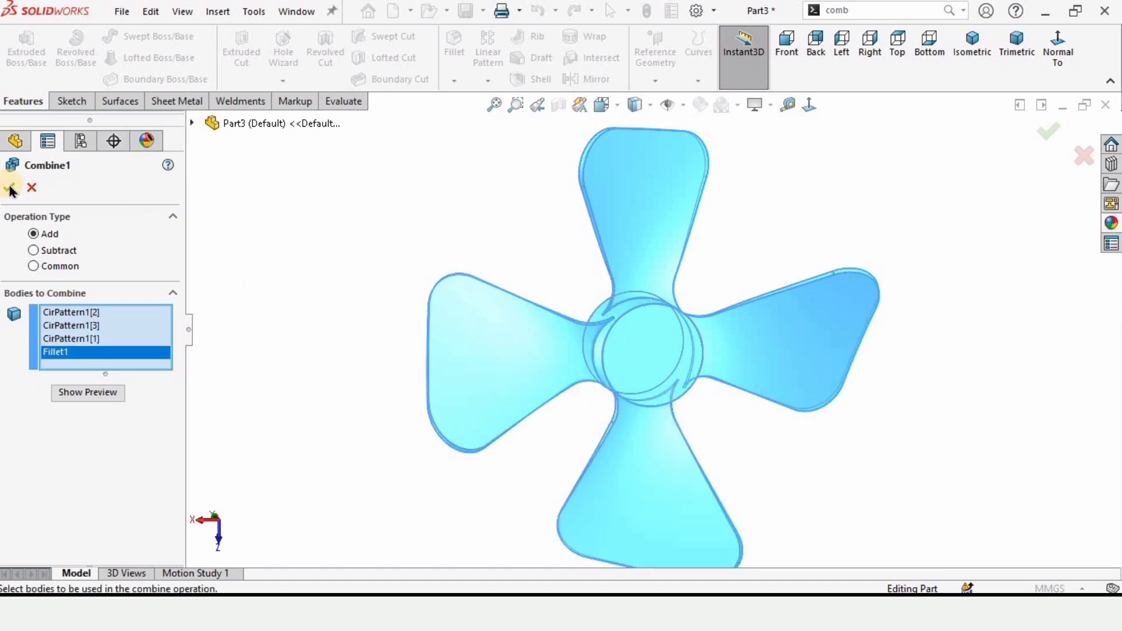
middle_click_drag(561, 316, 668, 339)
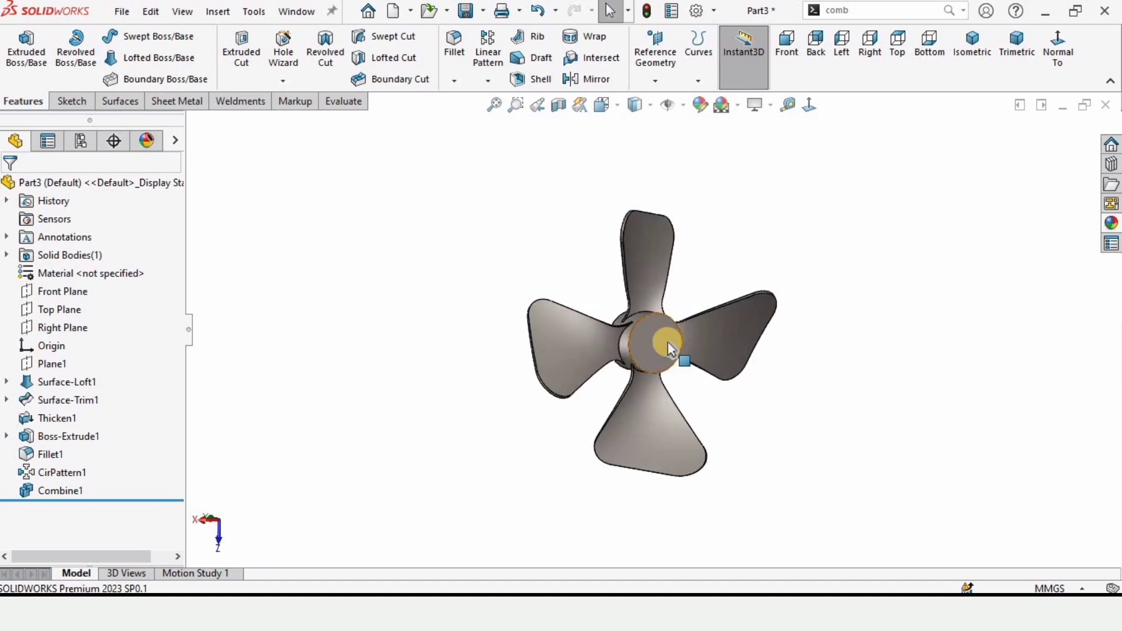
scroll(668, 338, "down", 5)
Sketch a circle at the hub's origin on its front face, dimensioned to 38 mm diameter.
left_click(646, 325)
left_click(721, 280)
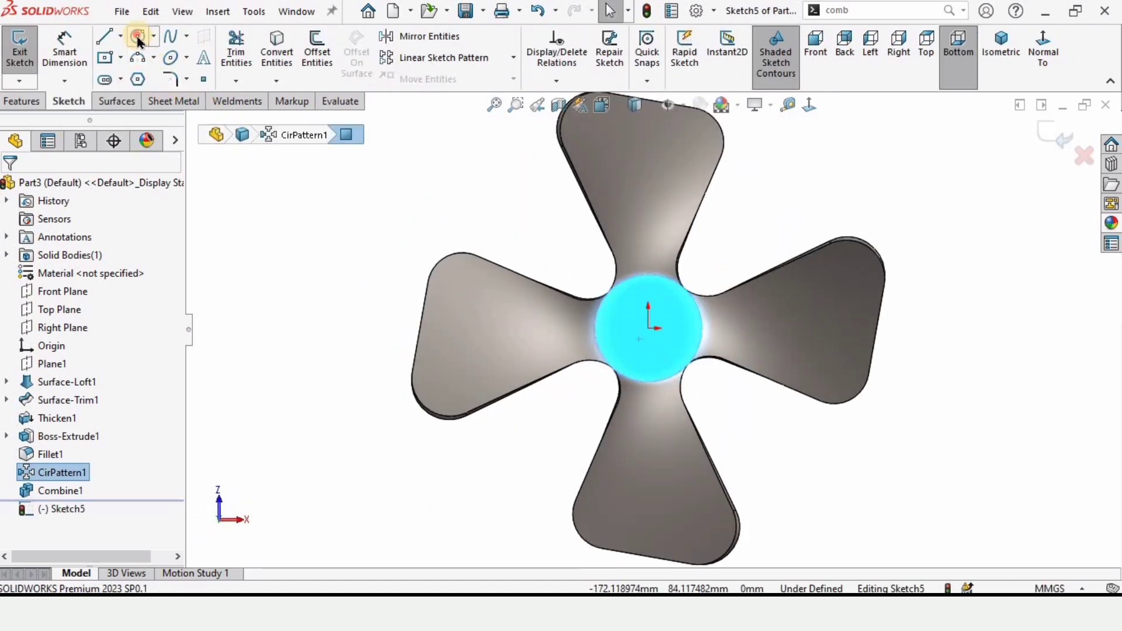
left_click(137, 37)
left_click(648, 328)
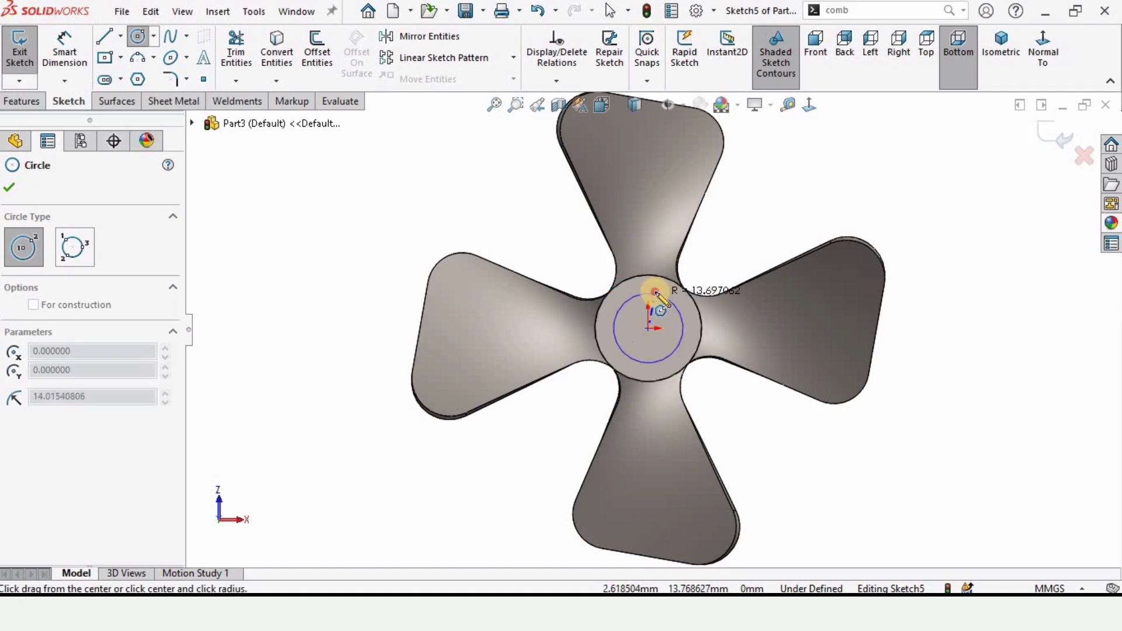
left_click(655, 292)
left_click(64, 50)
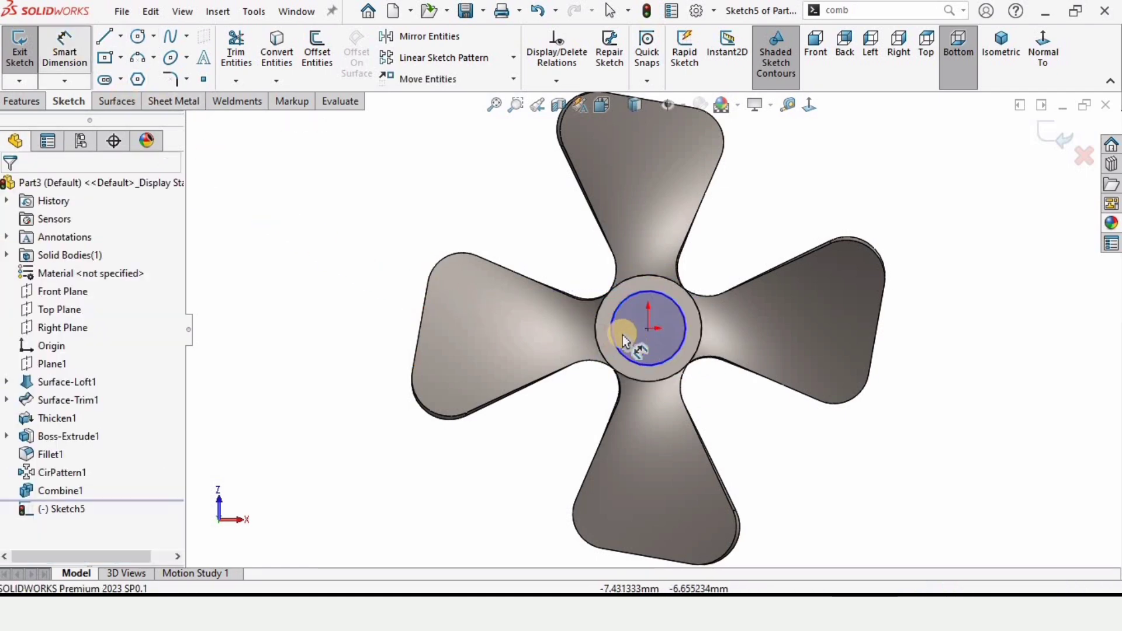
scroll(617, 315, "down", 3)
left_click(617, 304)
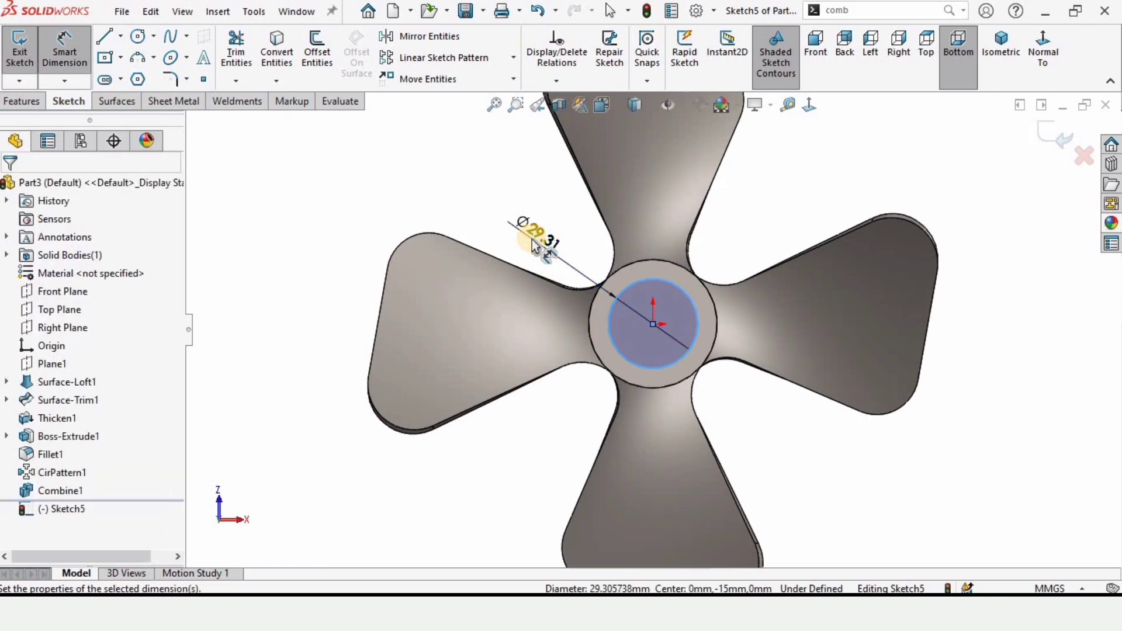
left_click(533, 245)
type("38")
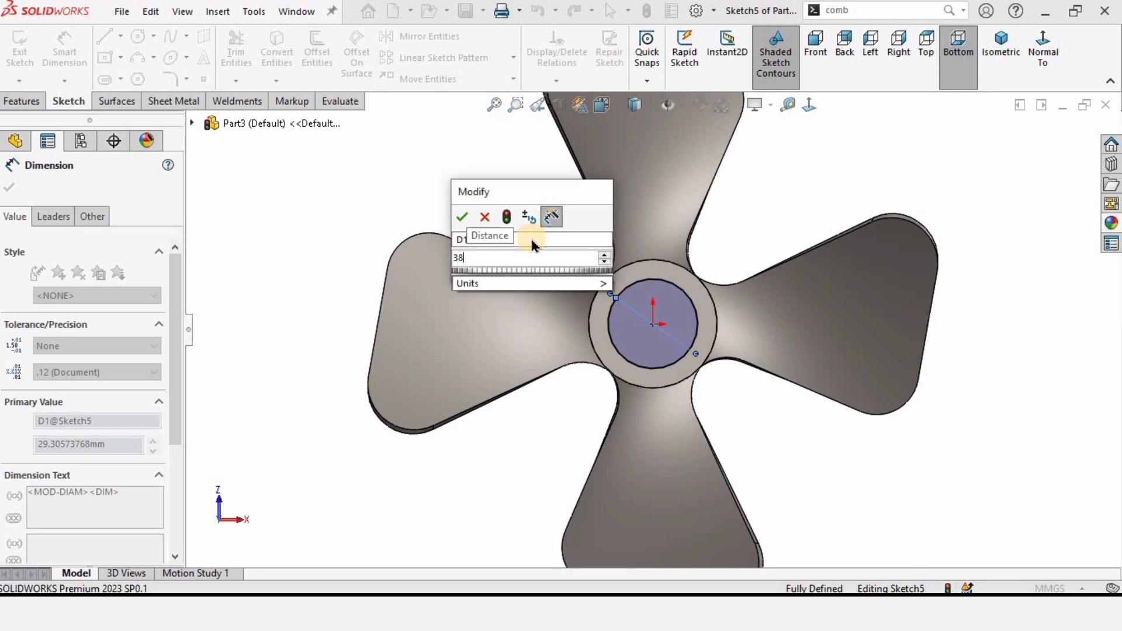
key("Return")
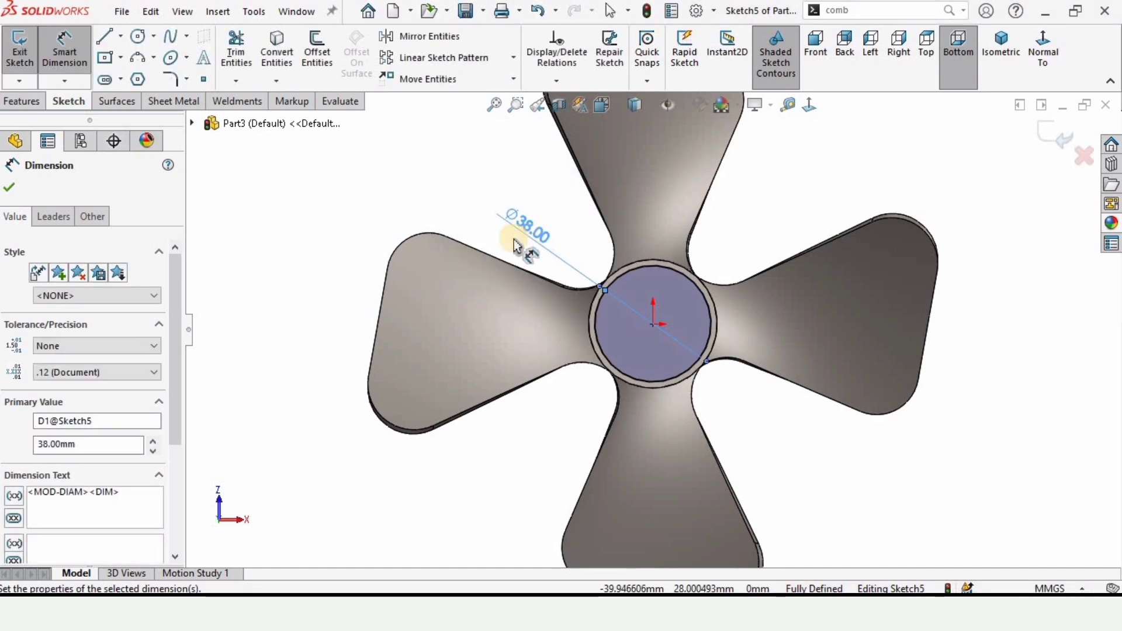
Extruded-cut the 38 mm circle Through All to bore the hub.
left_click(23, 102)
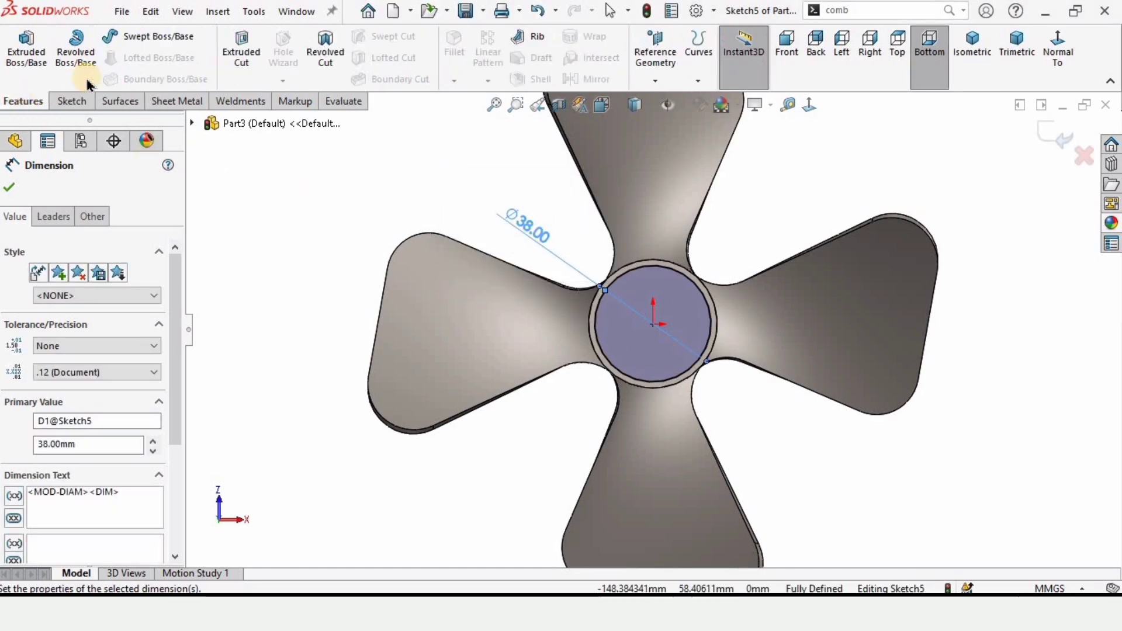
left_click(227, 62)
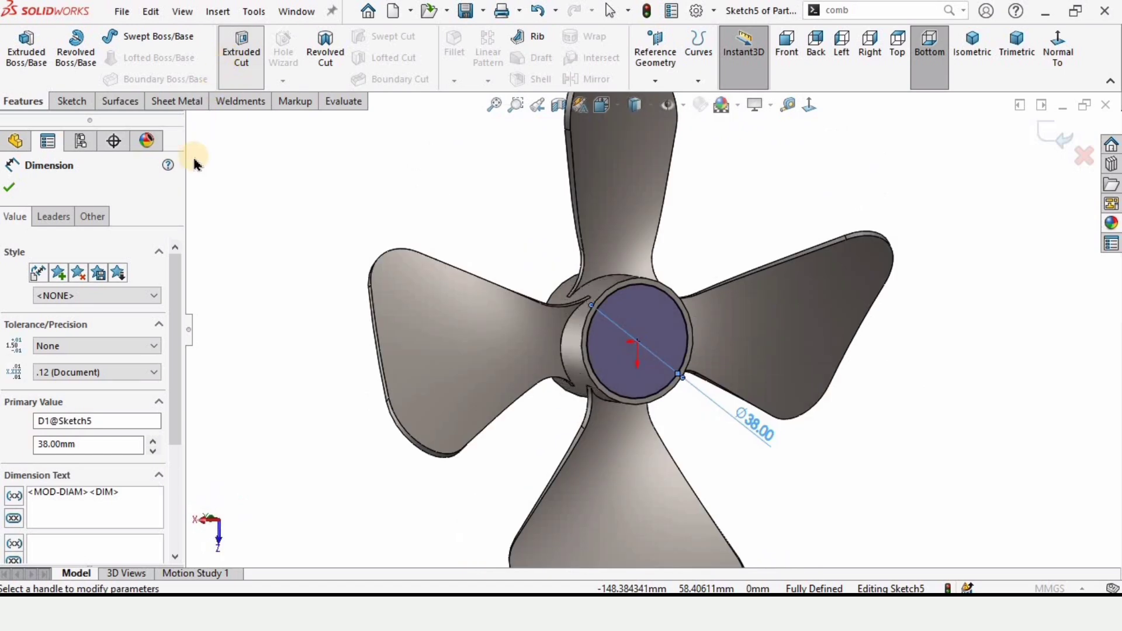
left_click(67, 301)
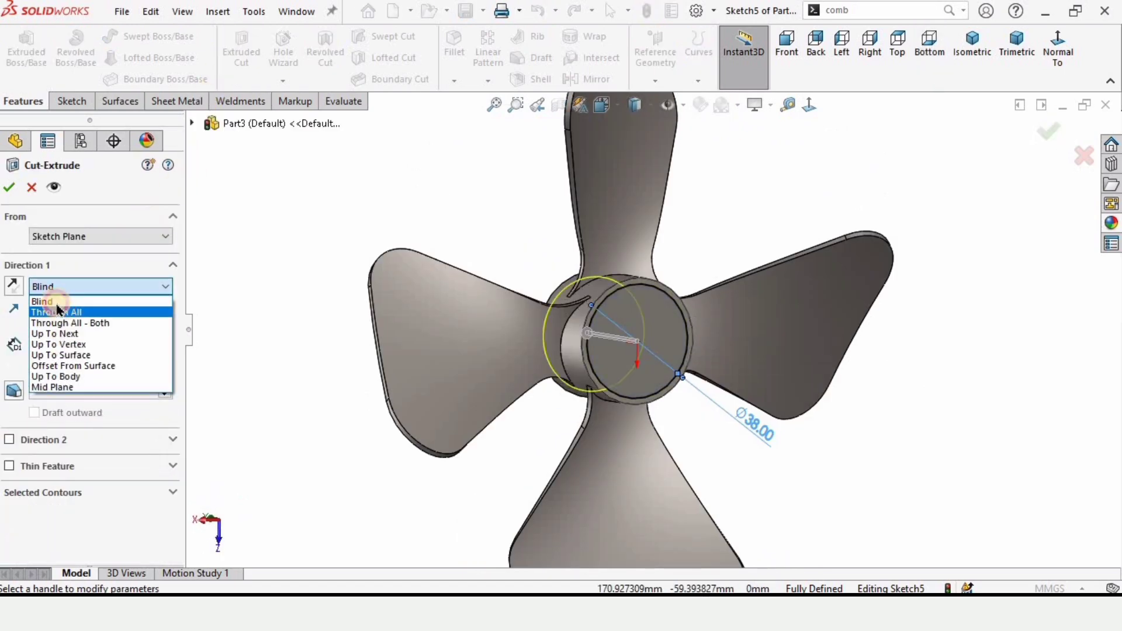
left_click(64, 308)
left_click(16, 187)
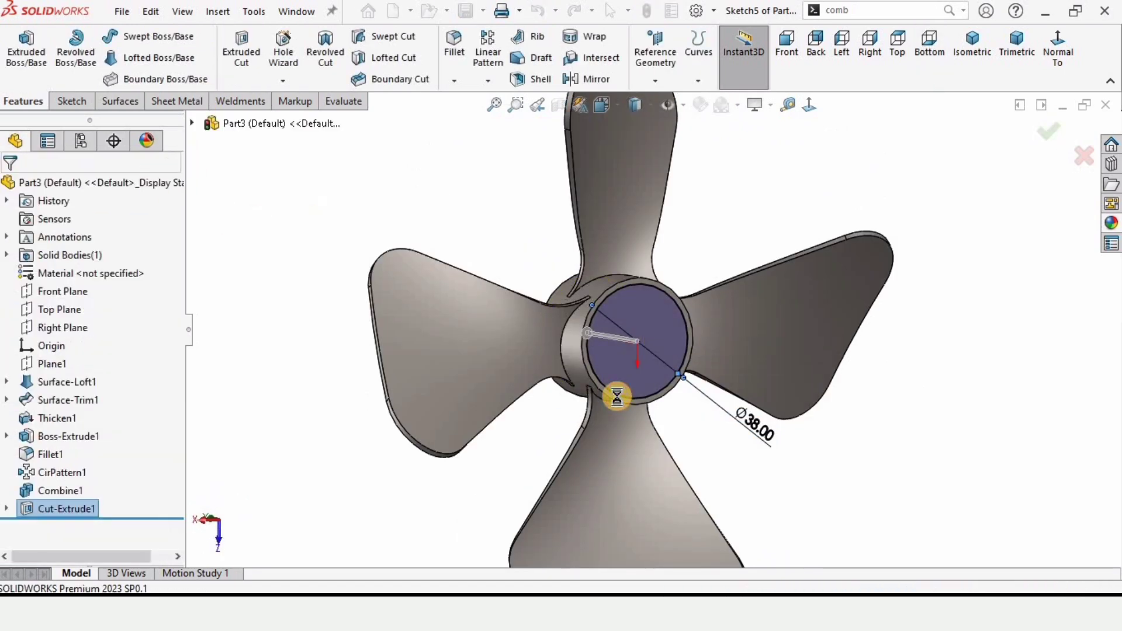
Apply the chromium plate appearance from Metal > Chrome to the propeller.
left_click(1110, 223)
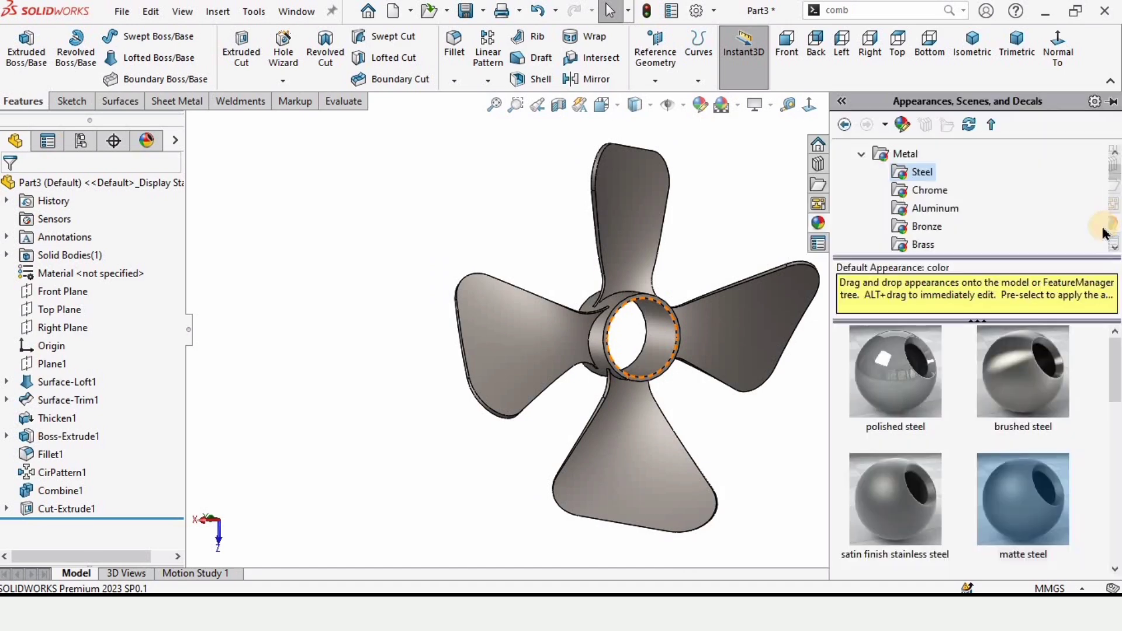
left_click(929, 190)
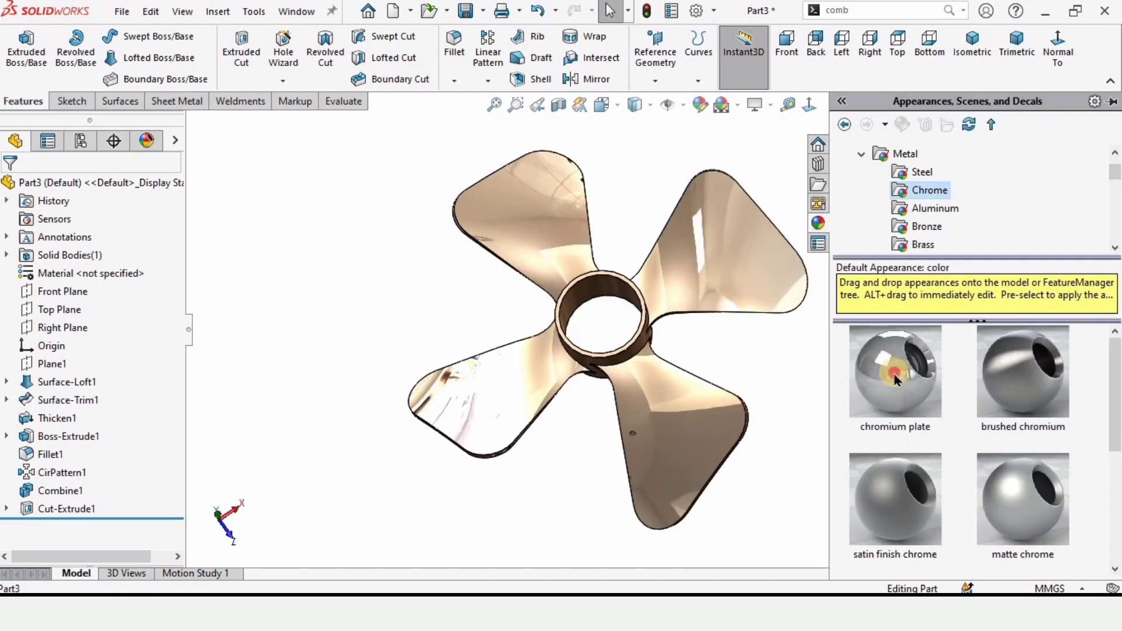
double_click(896, 377)
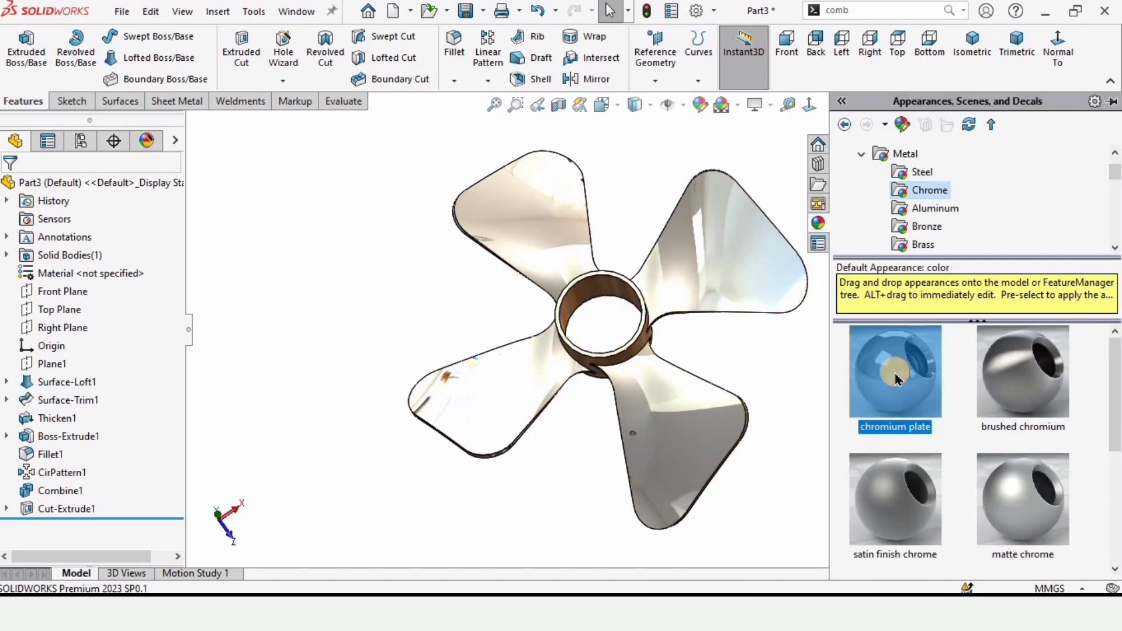